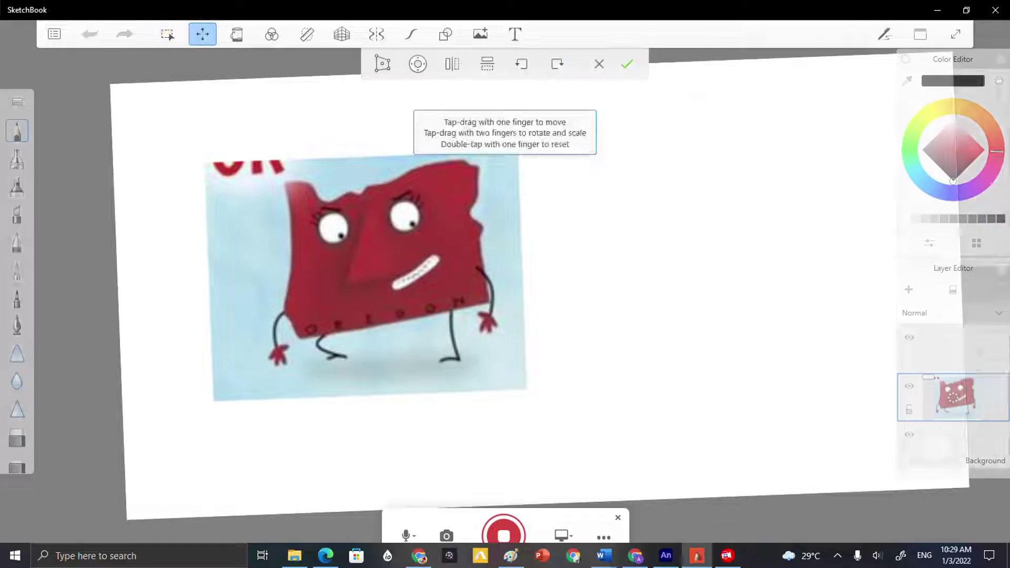
- Move the reference picture to the canvas's upper-left corner and sketch the character's closed body outline in thin black lines beside it
drag(365, 277, 280, 203)
click(627, 64)
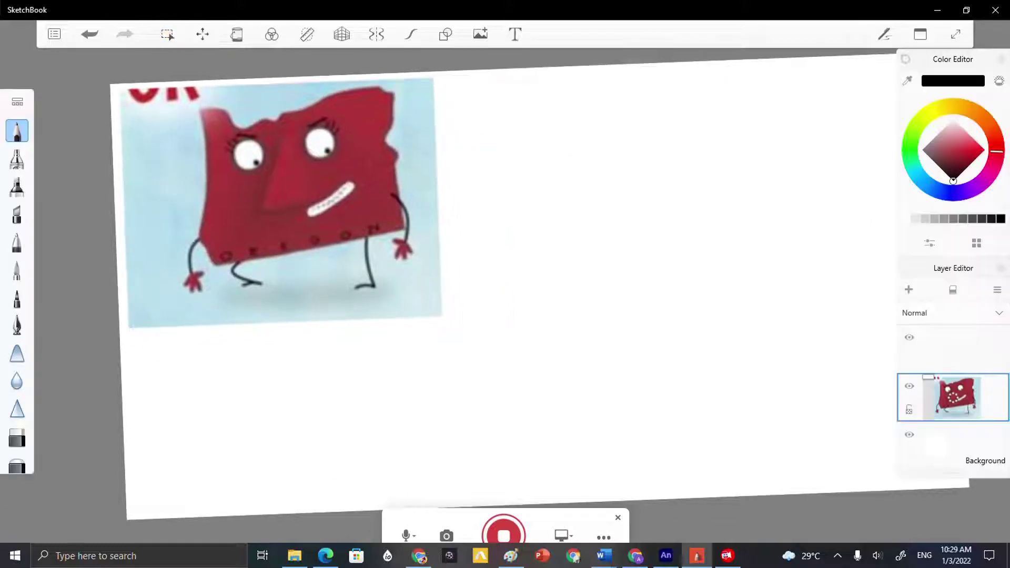
drag(493, 273, 471, 406)
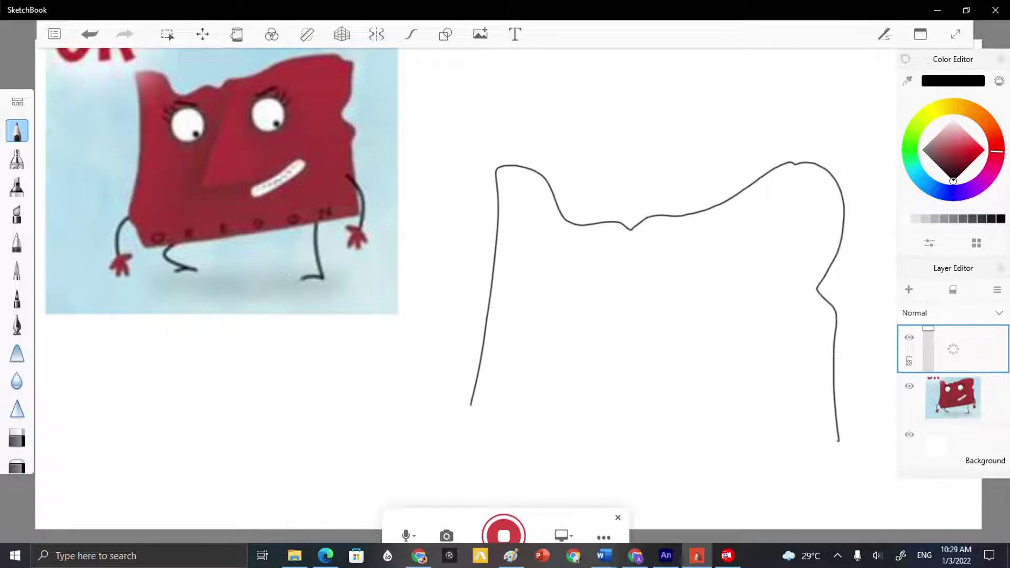
drag(839, 441, 663, 446)
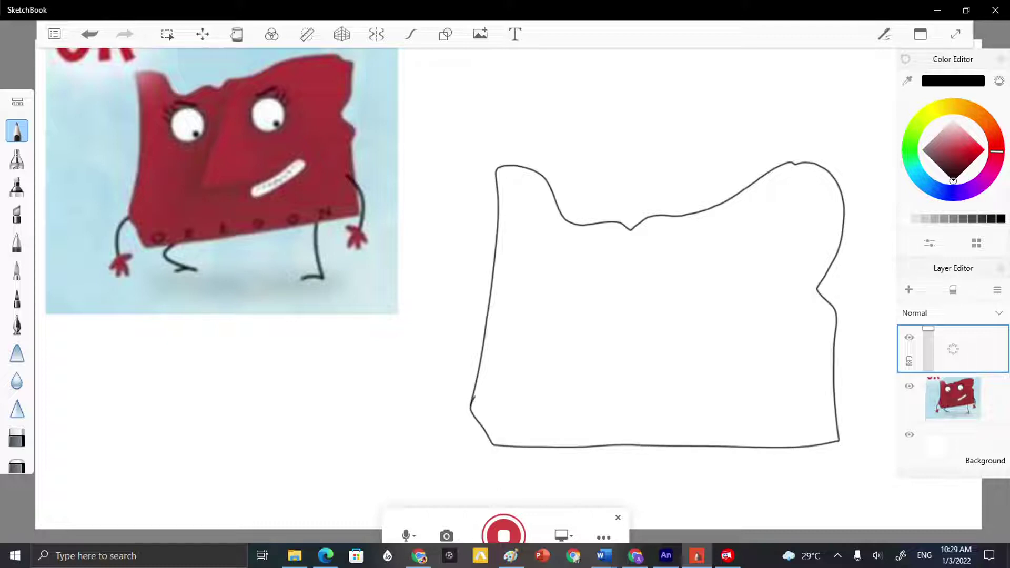
- On a new layer, retrace the body outline with a thicker brush in red sampled from the reference picture and flood-fill it solid
click(908, 290)
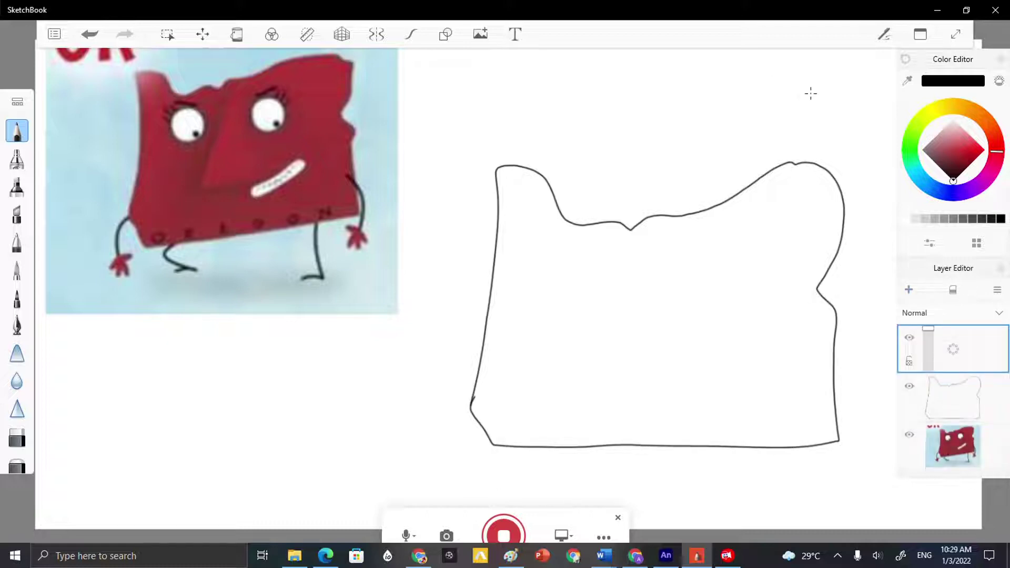
click(907, 80)
drag(228, 73, 274, 174)
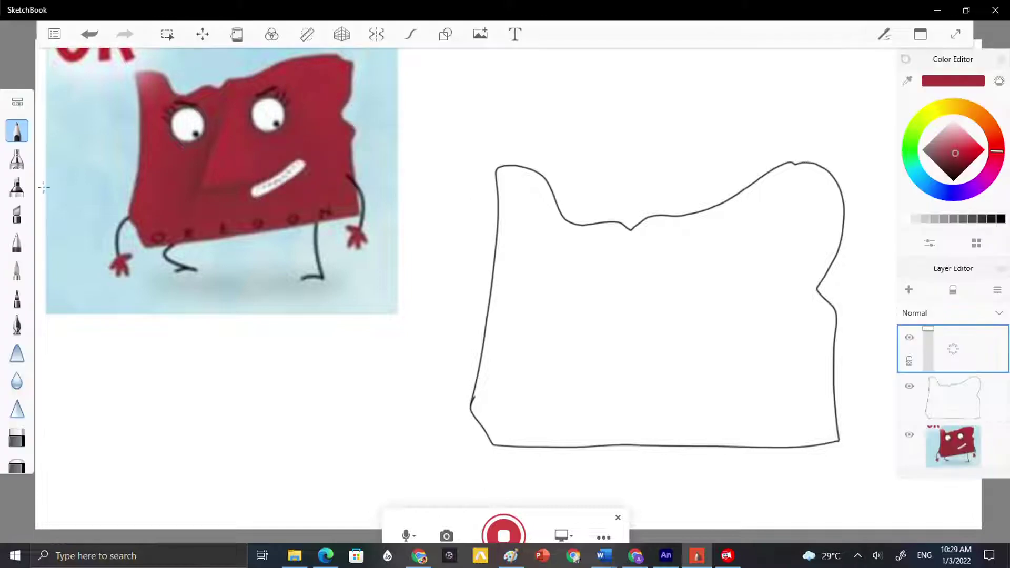
click(17, 270)
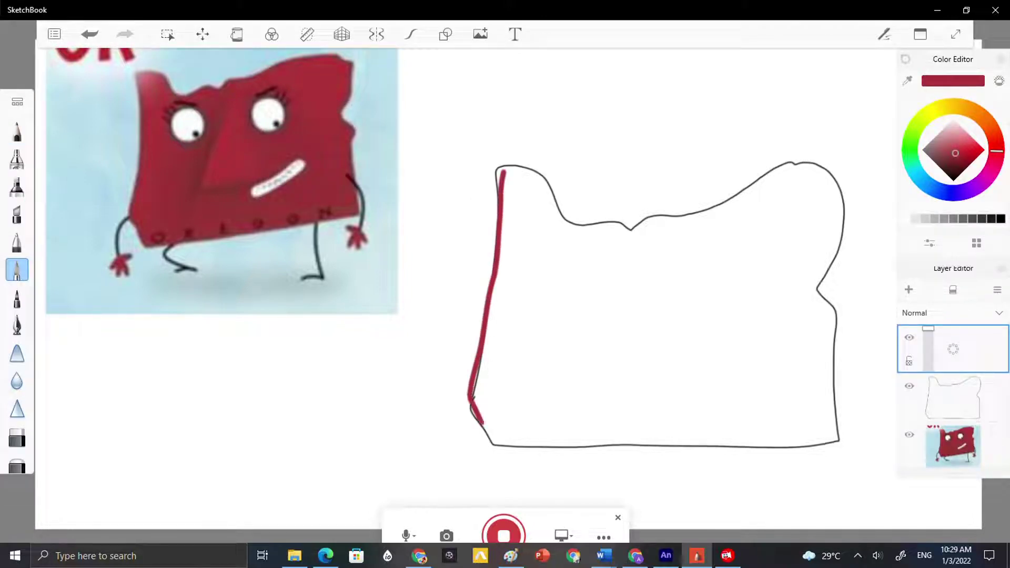
mouse_move(483, 422)
mouse_down()
mouse_move(497, 449)
mouse_move(750, 449)
mouse_up()
mouse_move(841, 432)
mouse_down()
mouse_move(842, 342)
mouse_move(821, 268)
mouse_move(849, 209)
mouse_up()
drag(803, 165, 734, 196)
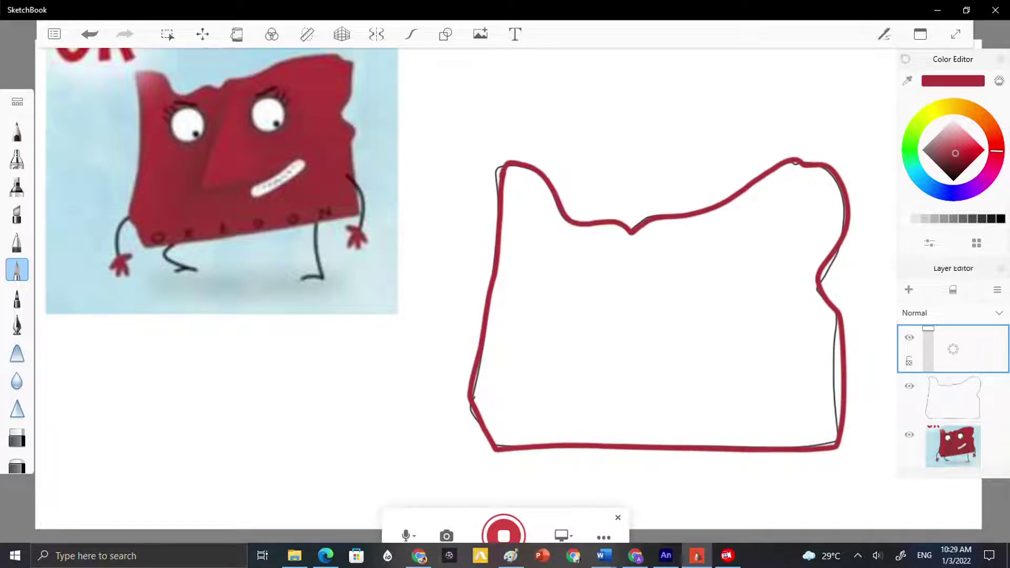
click(237, 34)
click(596, 306)
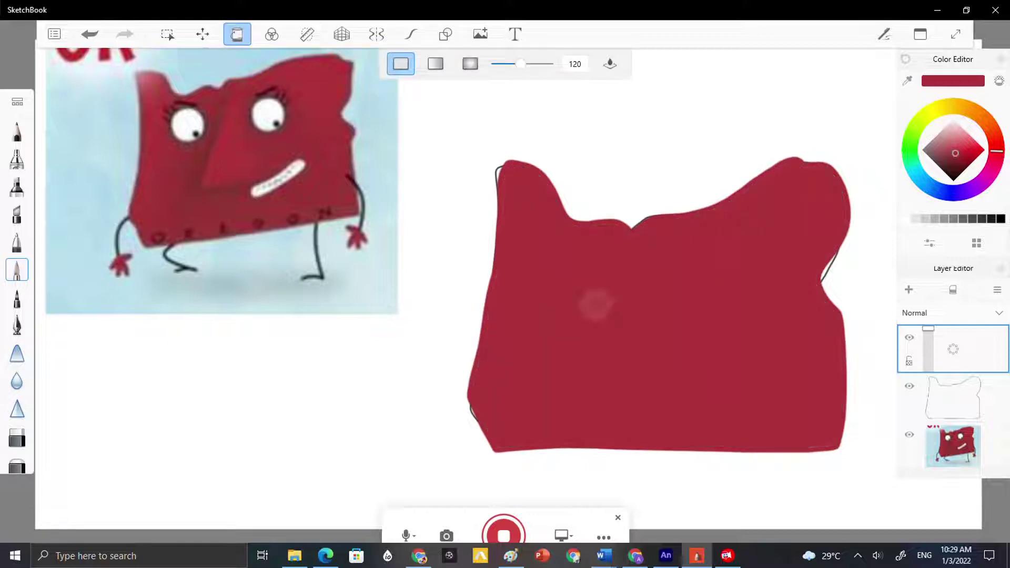
- Add another layer and draw a white-filled circle on the body's left half as the first eye
click(17, 270)
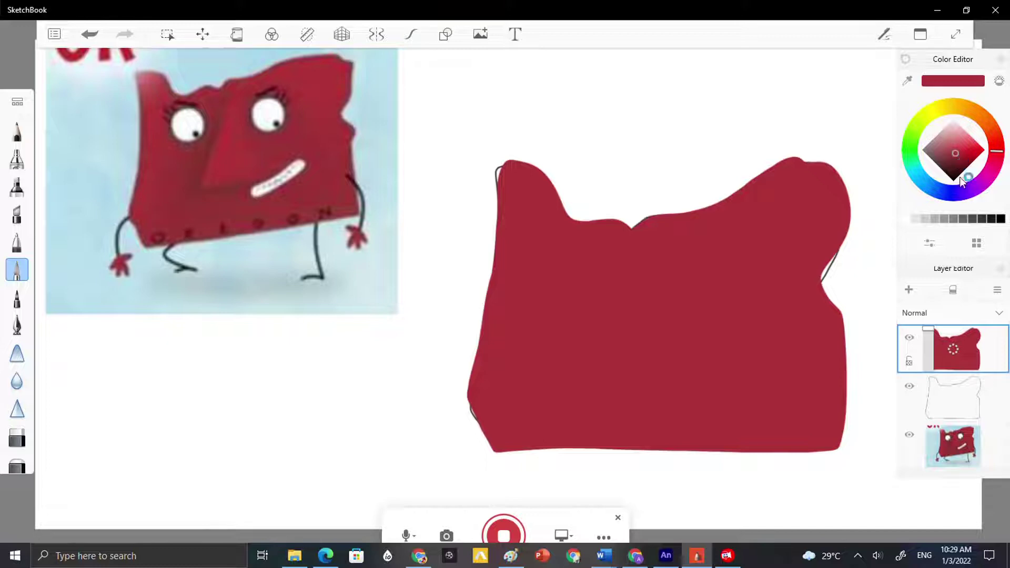
click(910, 290)
click(954, 95)
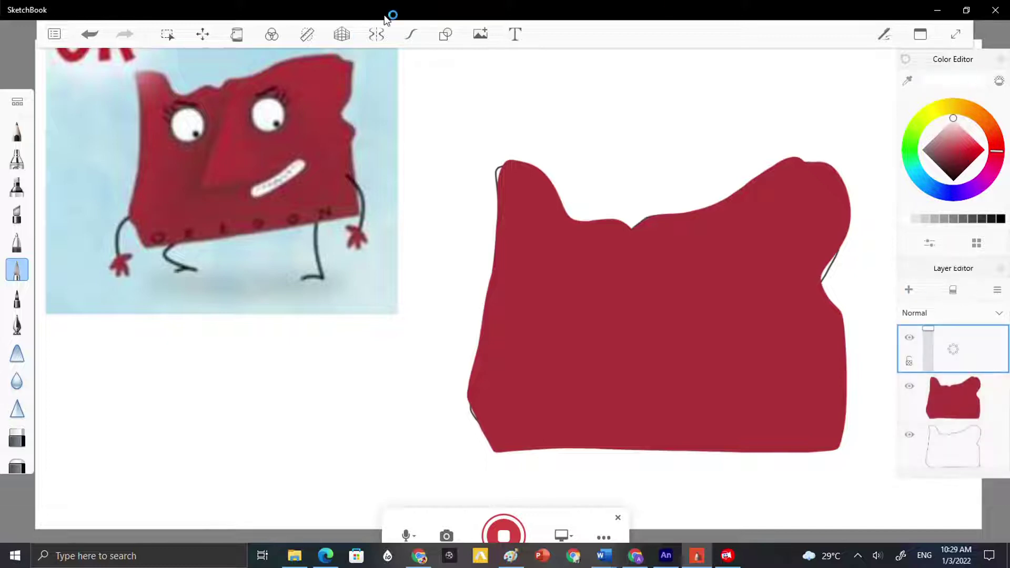
click(446, 35)
click(504, 64)
drag(579, 301, 604, 330)
click(237, 34)
click(576, 301)
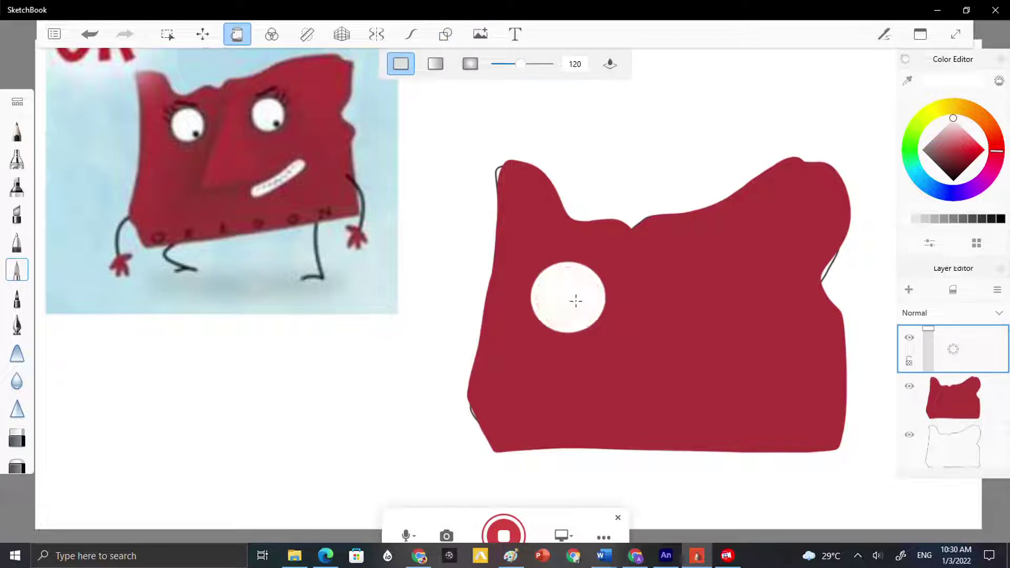
- Scale the white eye circle down slightly and nudge it upward on the body
click(168, 35)
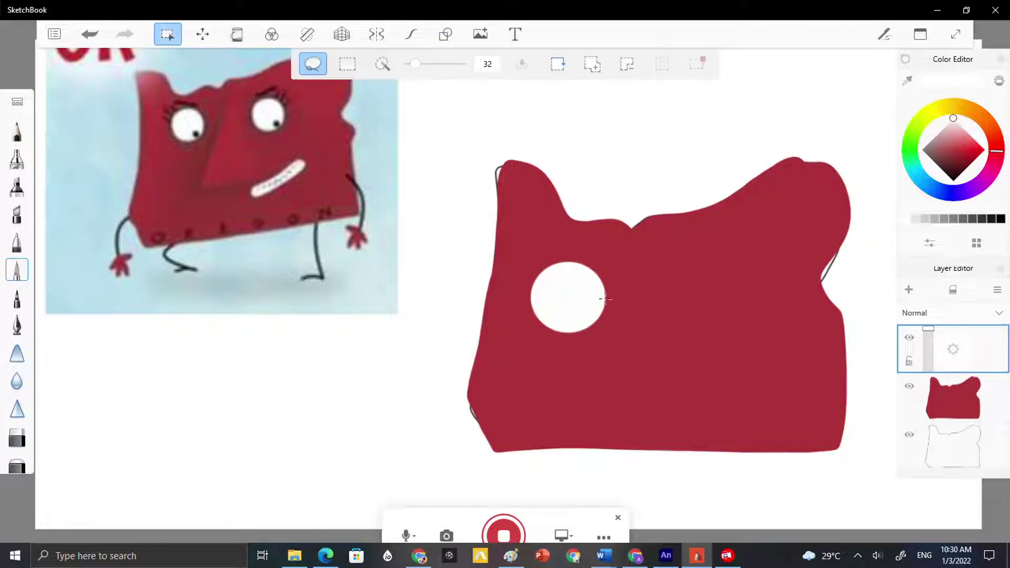
scroll(542, 350, down, 1)
scroll(565, 326, up, 3)
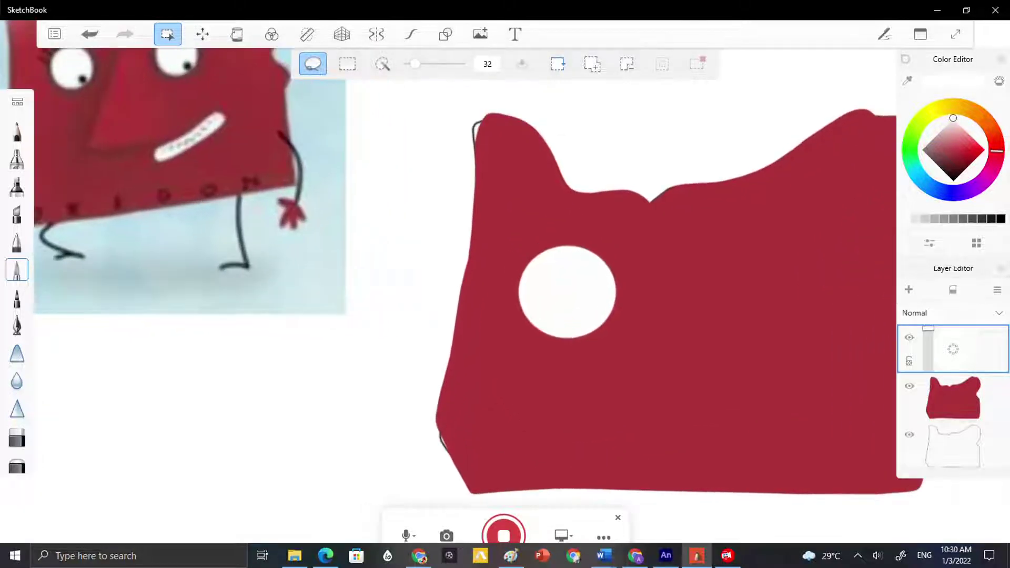
key(v)
scroll(567, 292, down, 3)
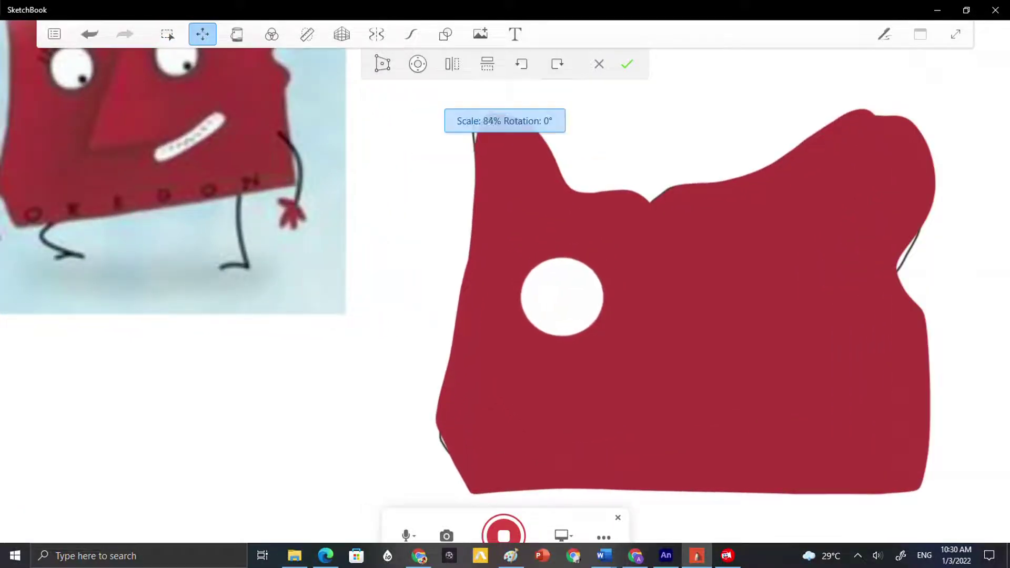
drag(567, 283, 570, 273)
key(Return)
- Outline the first eye circle all the way around with a bold black brush line
scroll(578, 277, up, 7)
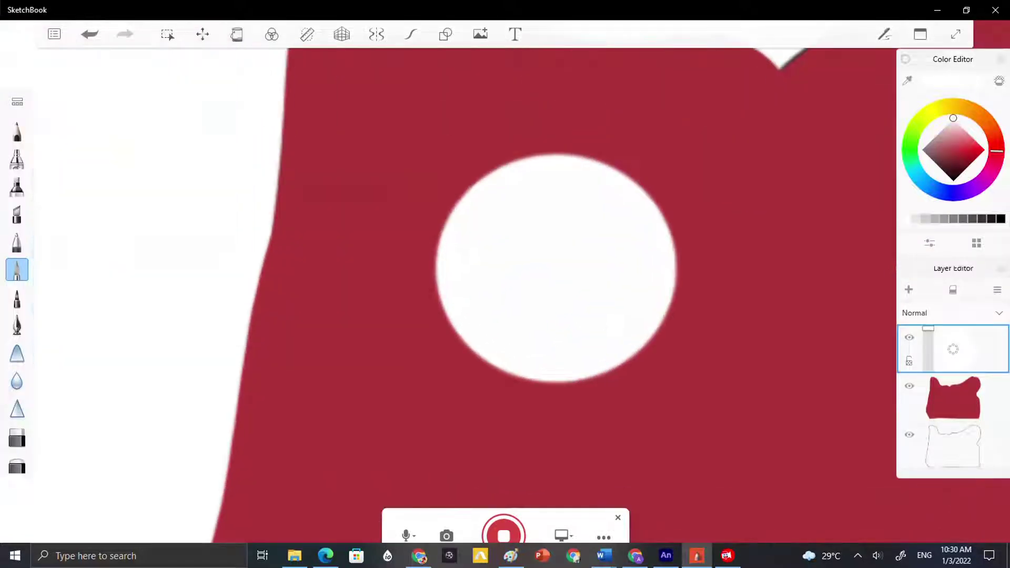
click(16, 298)
drag(958, 150, 953, 180)
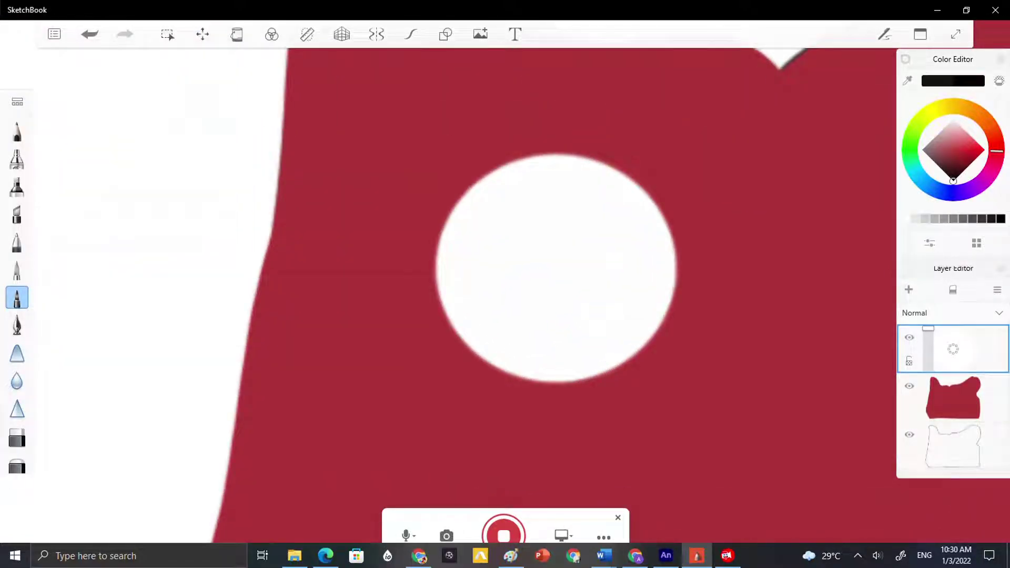
mouse_move(588, 157)
mouse_down()
mouse_move(537, 151)
mouse_move(476, 179)
mouse_move(451, 213)
mouse_up()
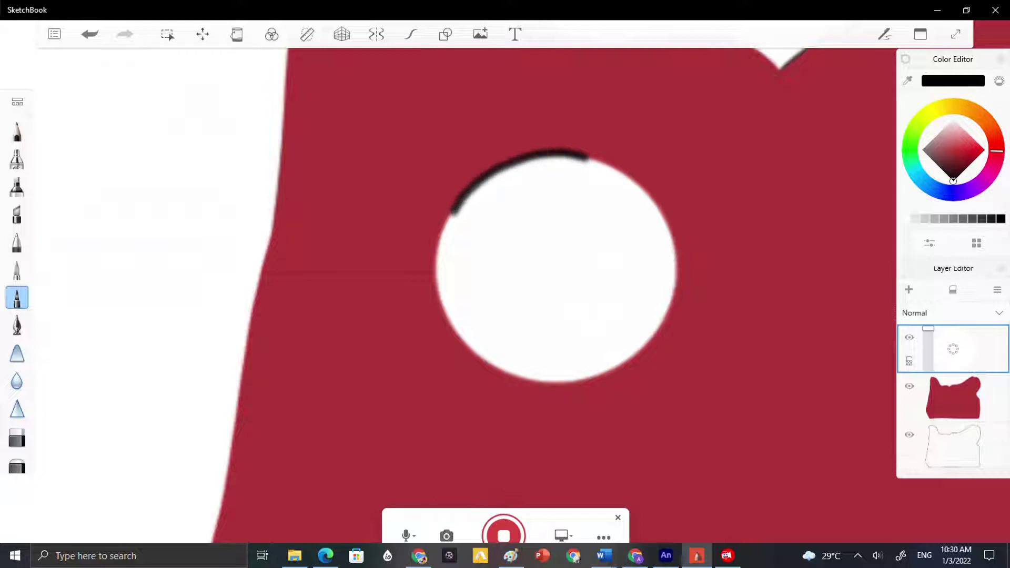
mouse_move(437, 281)
mouse_down()
mouse_move(462, 338)
mouse_move(515, 375)
mouse_move(592, 377)
mouse_move(637, 356)
mouse_move(670, 289)
mouse_move(666, 229)
mouse_move(632, 179)
mouse_move(566, 156)
mouse_up()
drag(415, 191, 450, 226)
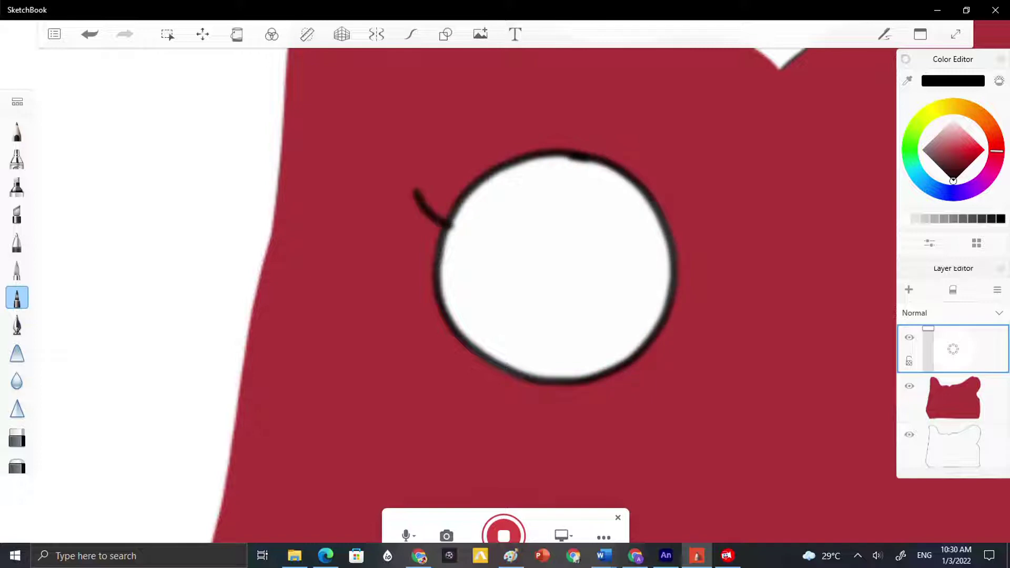
drag(386, 227, 437, 251)
drag(384, 270, 436, 286)
key(ctrl+z)
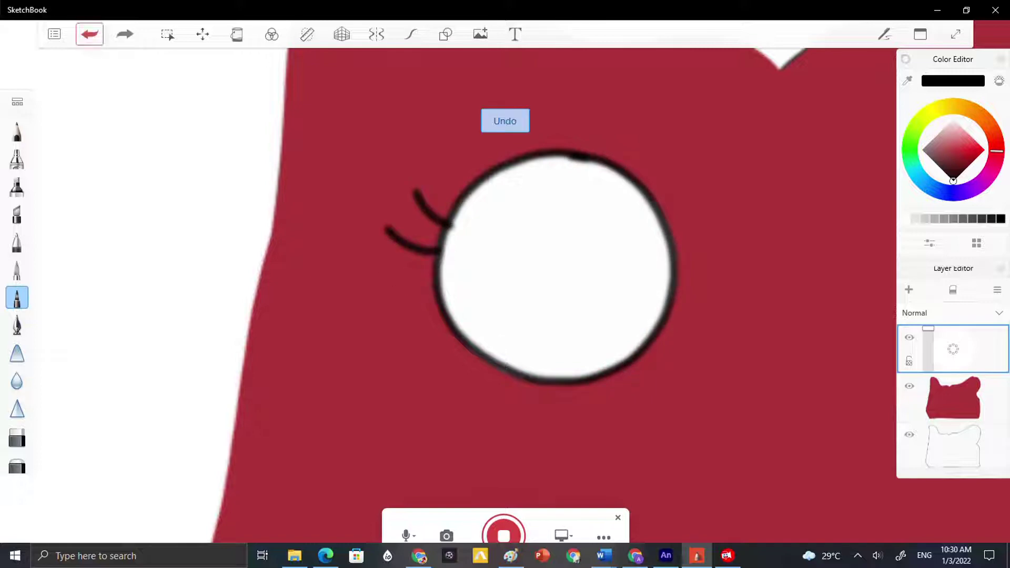
key(ctrl+z)
key(ctrl+z)
- Draw three curved black lashes on the eye's upper-left edge and paint a black oval pupil close to its right edge
scroll(505, 284, down, 3)
scroll(736, 424, up, 4)
drag(695, 299, 700, 311)
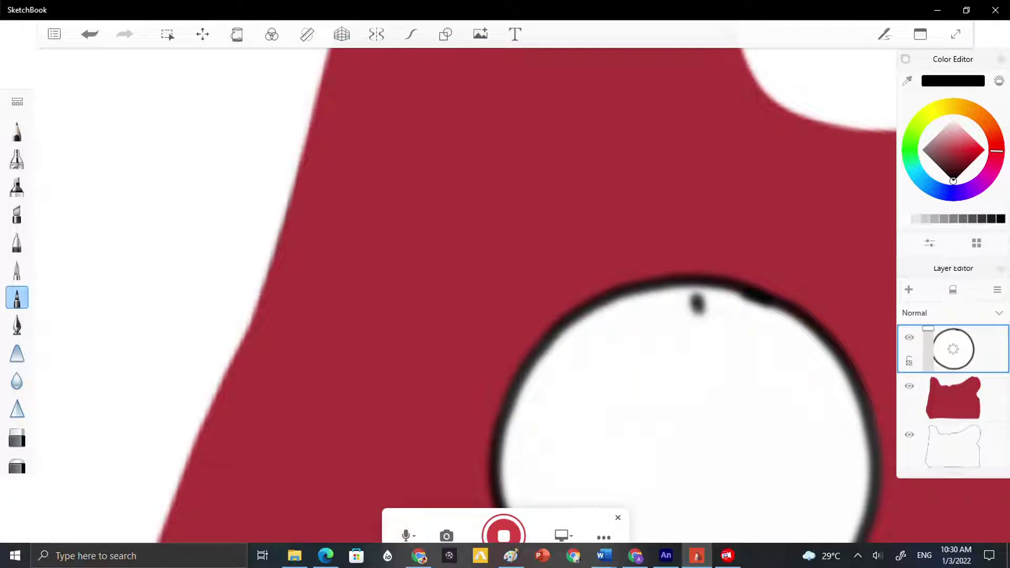
key(ctrl+z)
drag(633, 285, 621, 248)
drag(619, 208, 630, 252)
drag(572, 237, 600, 301)
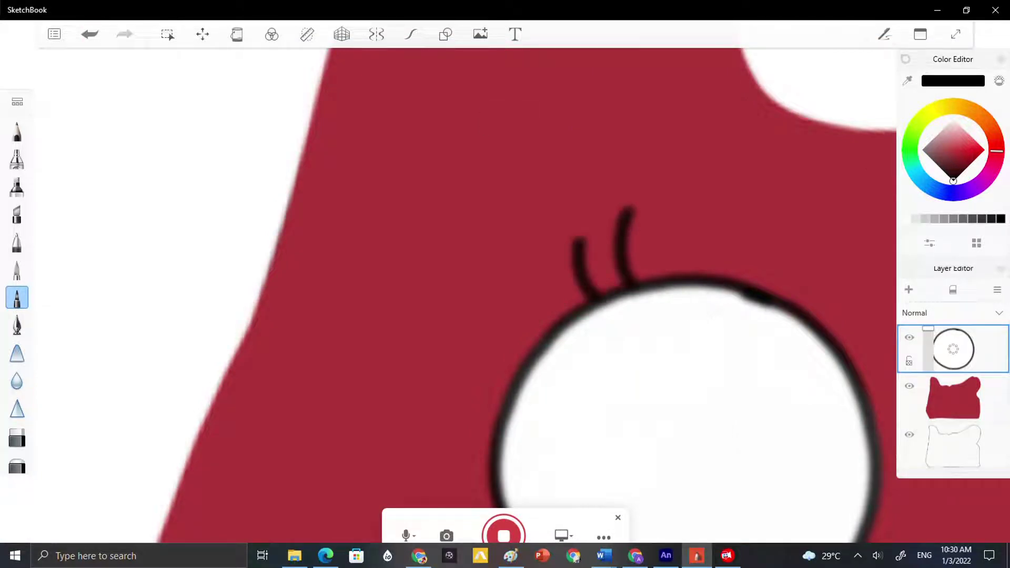
drag(526, 262, 572, 328)
scroll(681, 266, down, 2)
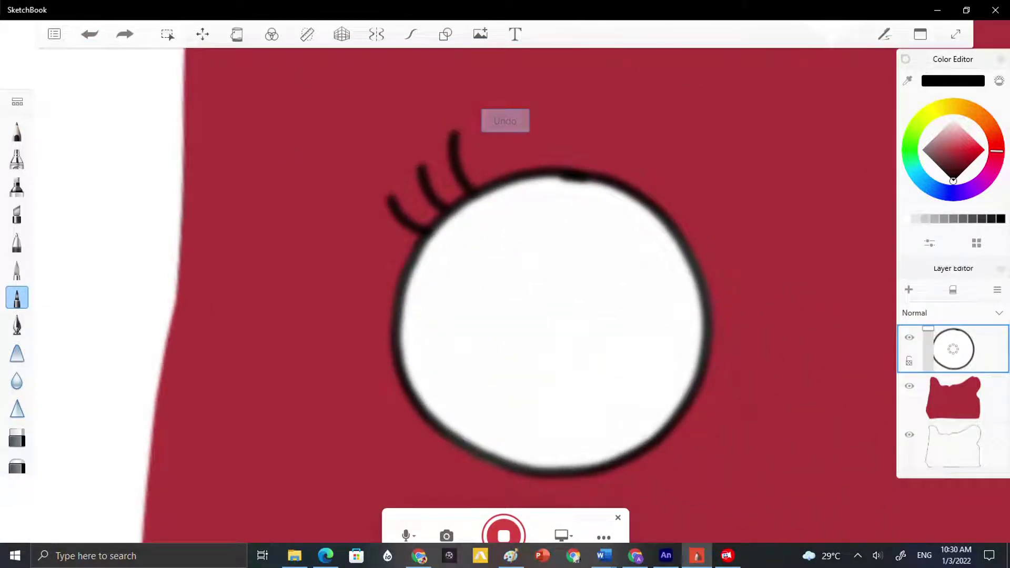
mouse_move(666, 287)
mouse_down()
mouse_move(687, 281)
mouse_move(674, 313)
mouse_move(678, 295)
mouse_up()
- Paint two small white highlights on the pupil, one at its upper left and one at its lower right
drag(953, 158, 953, 118)
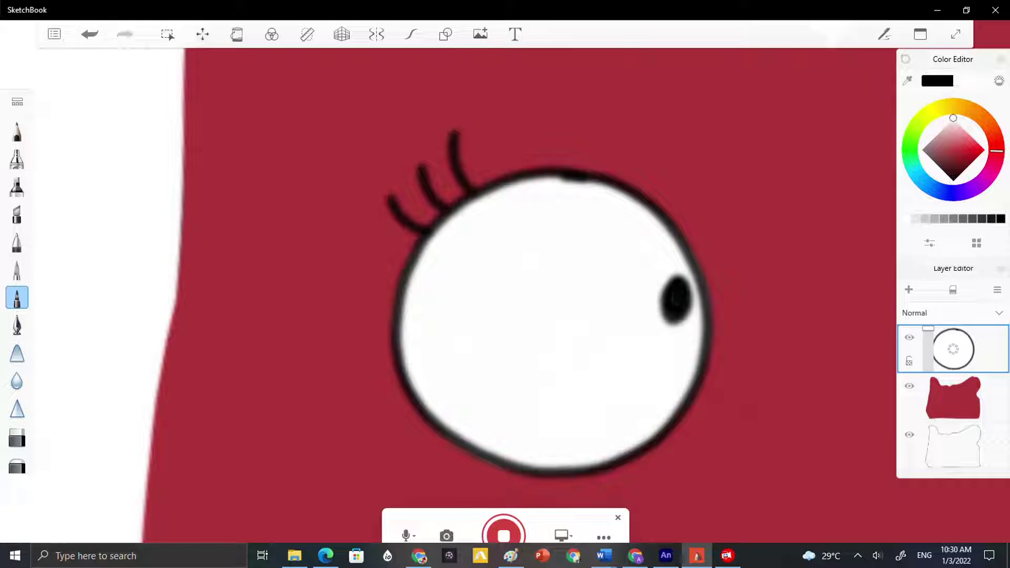
scroll(684, 294, up, 4)
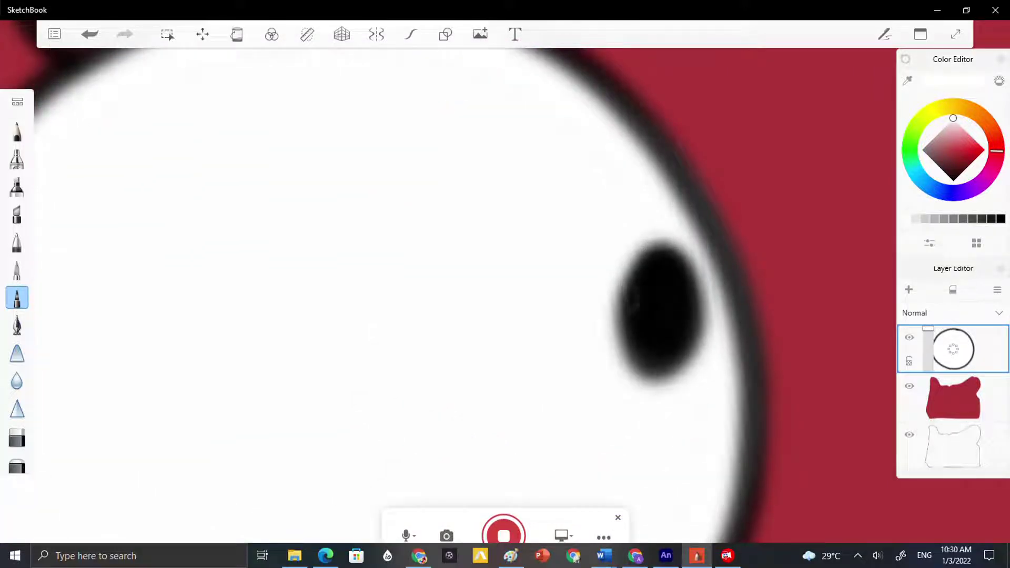
scroll(742, 415, down, 2)
drag(834, 287, 760, 361)
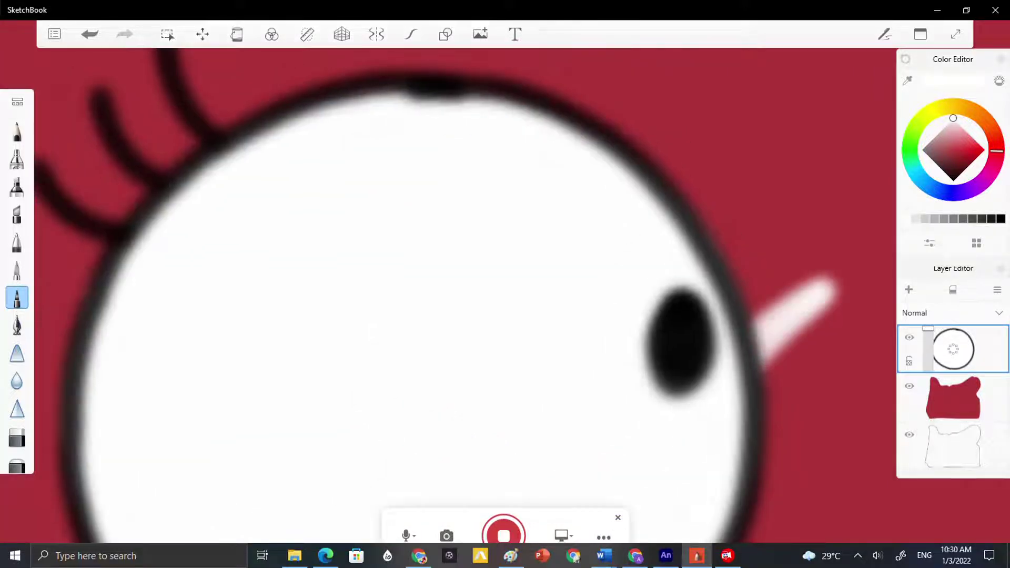
click(94, 34)
click(96, 35)
click(17, 241)
drag(669, 301, 659, 330)
scroll(697, 424, down, 5)
scroll(714, 450, up, 7)
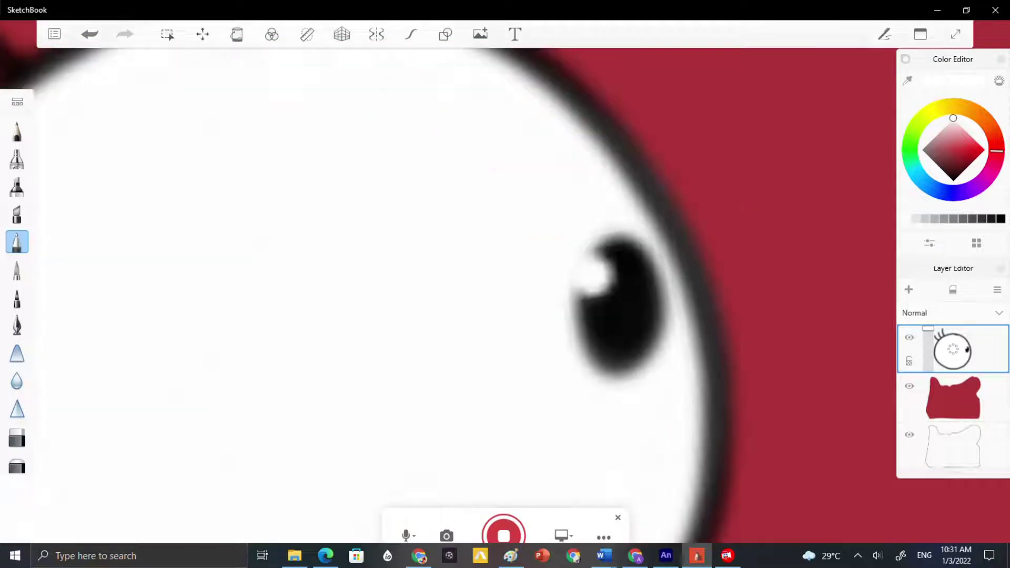
click(643, 348)
click(641, 350)
- Draw a second white-filled circle to the right of the finished eye, about the same size as it
scroll(506, 295, down, 10)
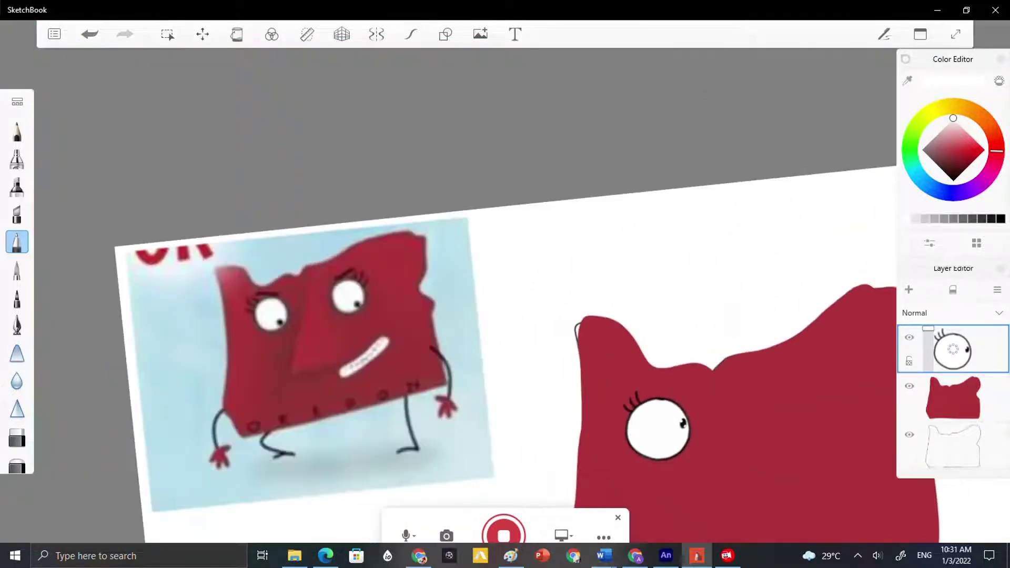
scroll(505, 294, up, 3)
scroll(789, 497, up, 1)
drag(954, 119, 954, 181)
click(954, 119)
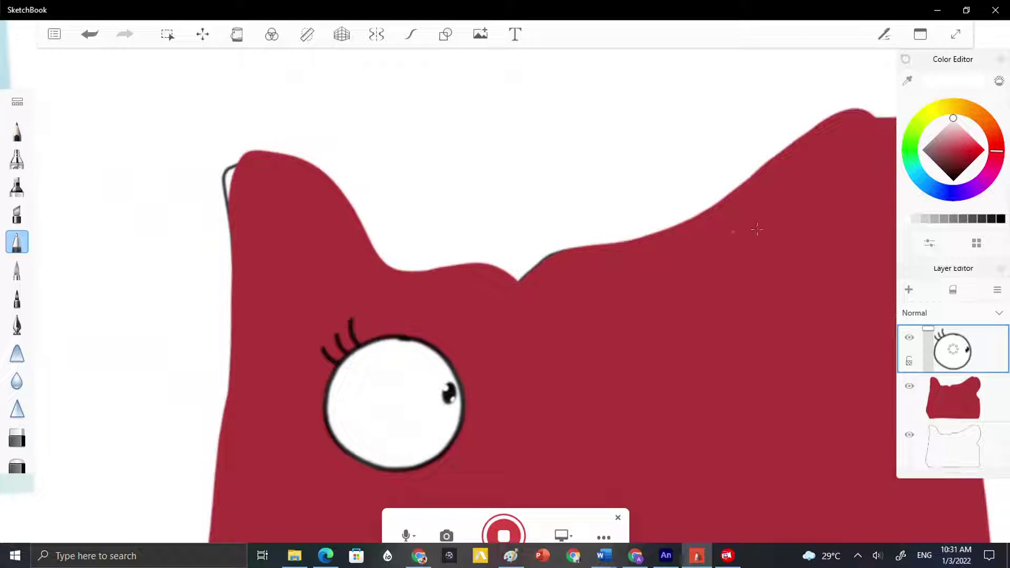
click(446, 35)
drag(575, 323, 711, 453)
click(236, 34)
click(625, 424)
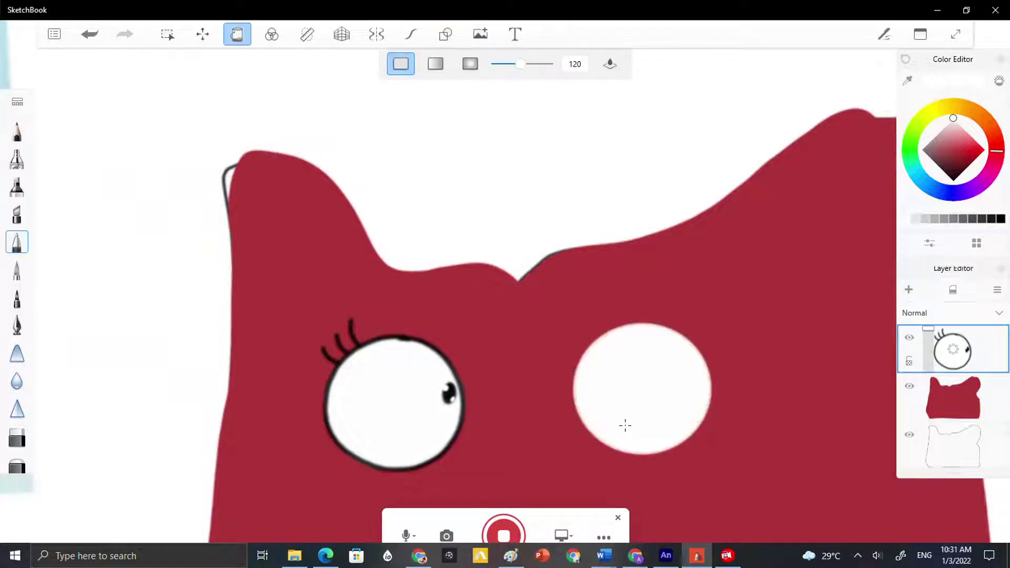
- Nudge the content of the eye layer slightly up and to the right
click(202, 34)
mouse_move(672, 383)
mouse_down()
mouse_move(717, 377)
mouse_move(710, 365)
mouse_move(682, 372)
mouse_up()
click(627, 64)
- Lasso only the second eye circle and move it slightly farther right, away from the first eye
scroll(640, 410, down, 5)
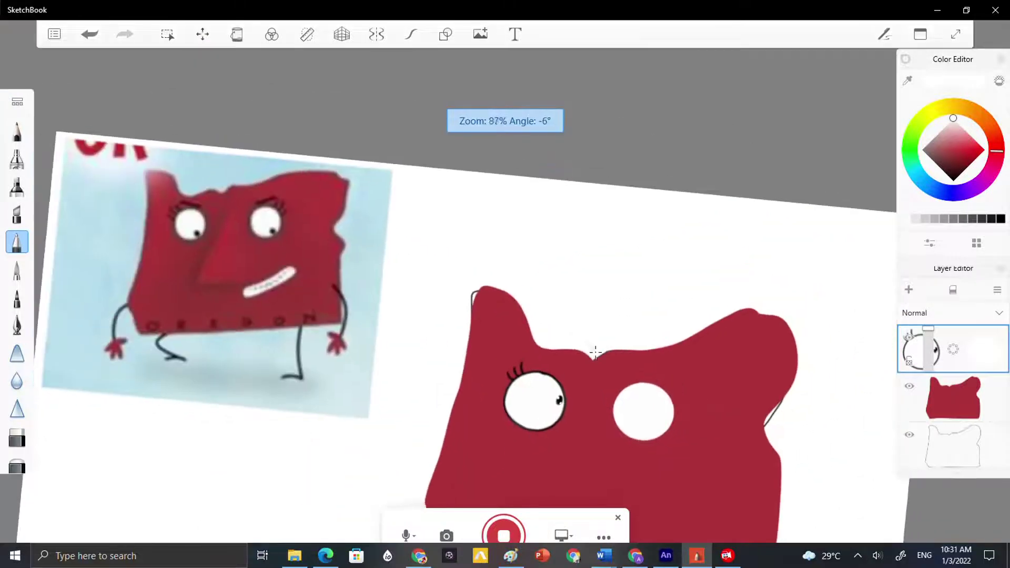
click(168, 34)
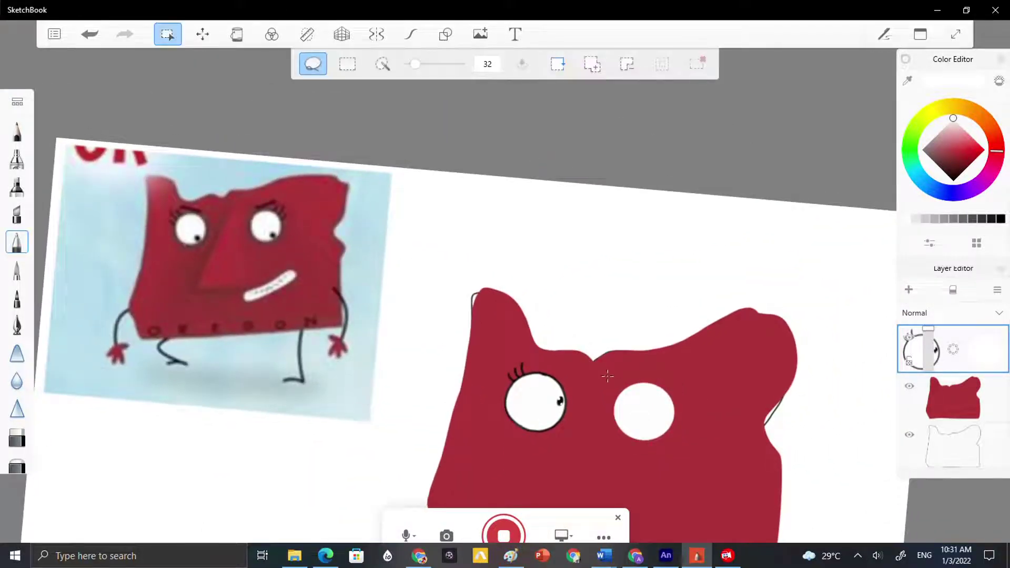
drag(695, 449, 609, 368)
click(202, 34)
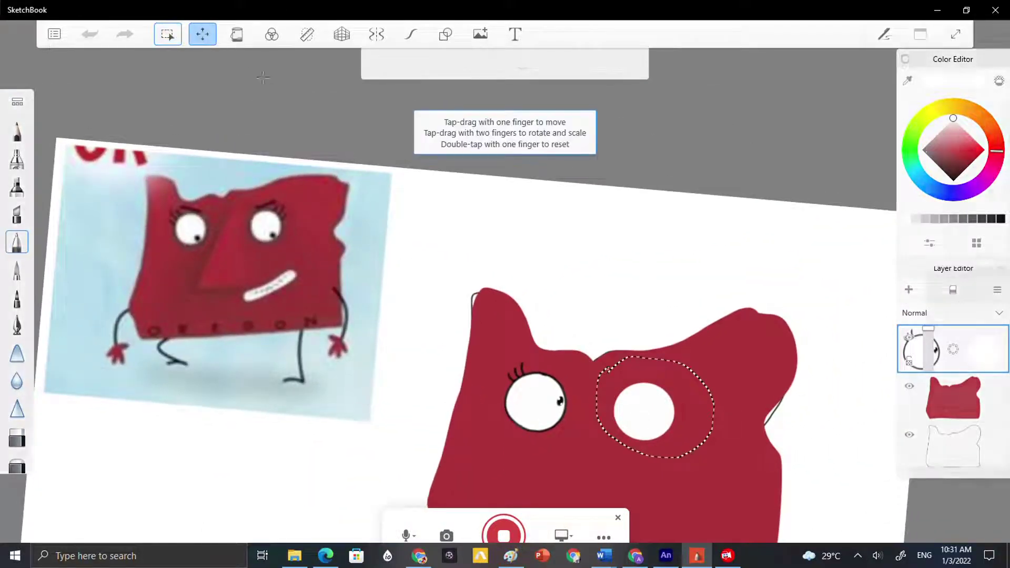
drag(651, 411, 659, 413)
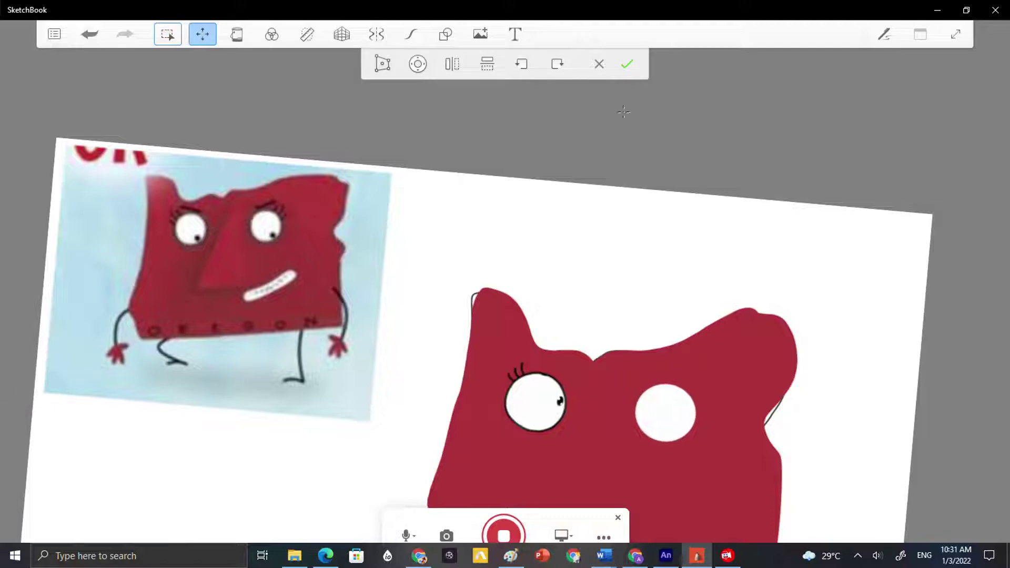
click(624, 73)
- Outline the second eye circle in black along its full edge
scroll(665, 410, up, 8)
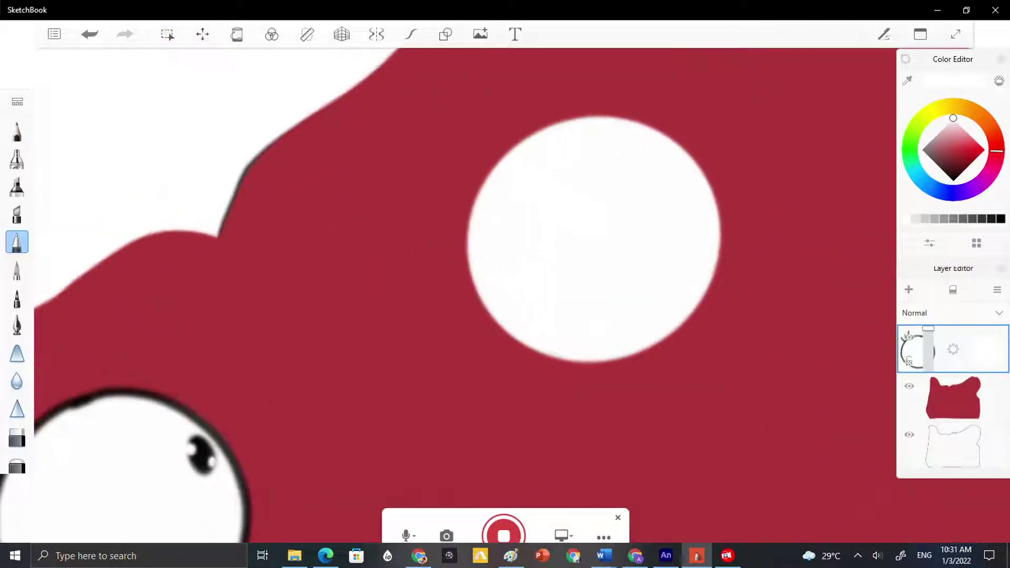
click(17, 297)
click(954, 181)
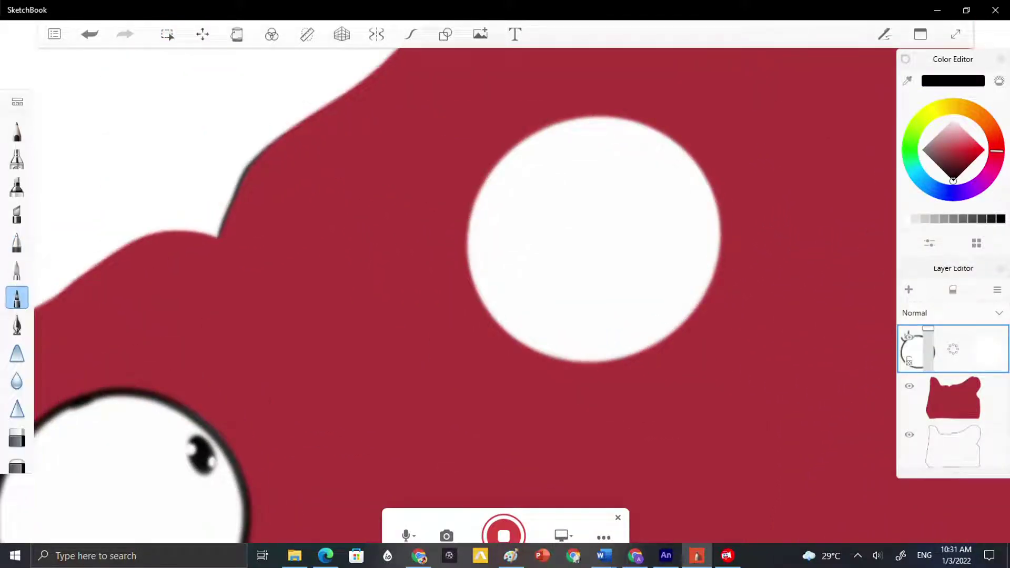
mouse_move(547, 127)
mouse_down()
mouse_move(512, 146)
mouse_move(475, 191)
mouse_move(466, 242)
mouse_up()
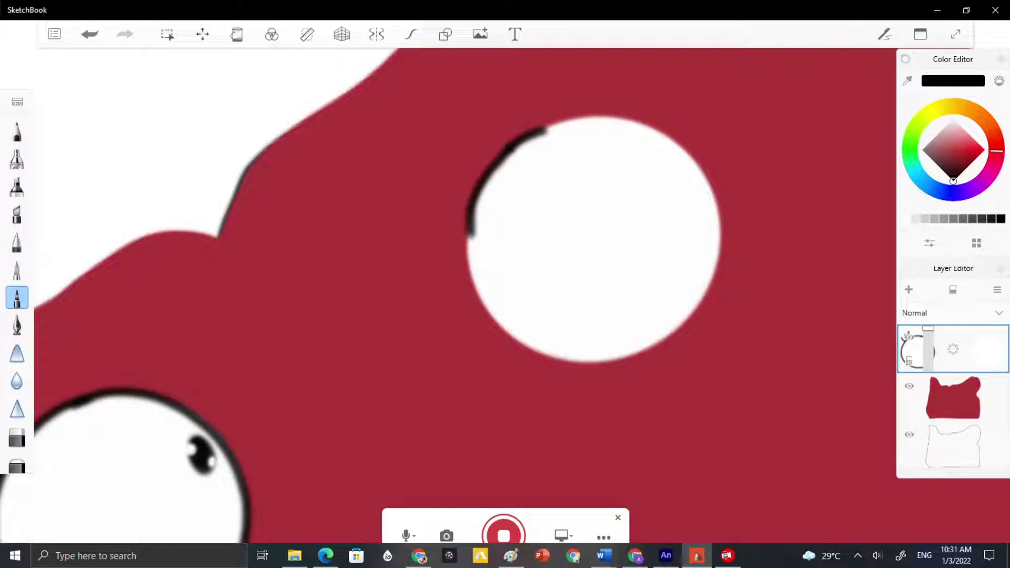
key(ctrl+z)
scroll(600, 279, up, 2)
mouse_move(532, 129)
mouse_down()
mouse_move(456, 190)
mouse_move(420, 292)
mouse_move(446, 358)
mouse_move(490, 410)
mouse_move(553, 444)
mouse_move(621, 452)
mouse_move(718, 400)
mouse_move(780, 288)
mouse_move(736, 175)
mouse_move(623, 111)
mouse_move(521, 134)
mouse_up()
- Draw three short curved black eyelashes at the upper right of the second eye
drag(674, 128, 693, 76)
drag(706, 140, 727, 91)
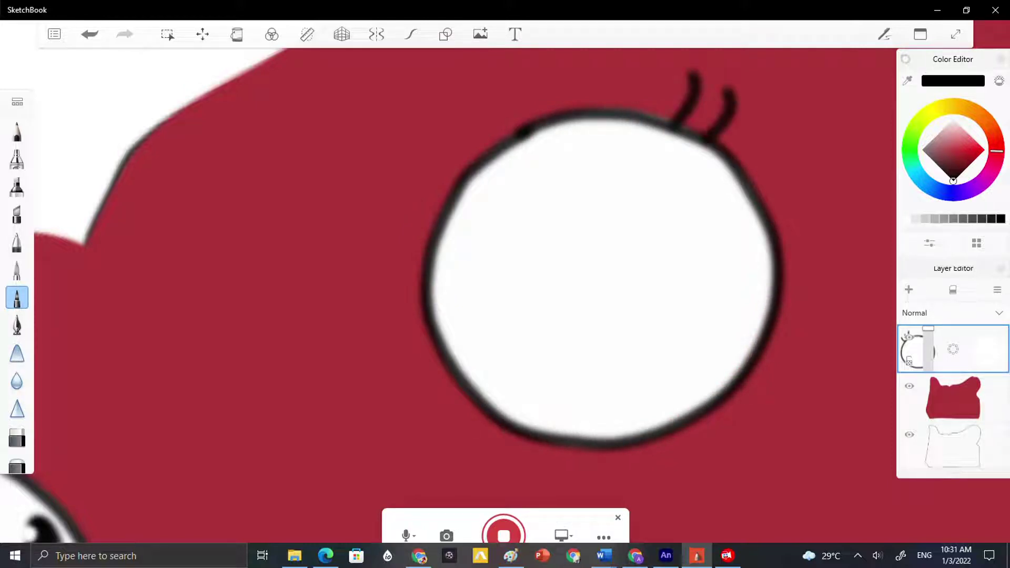
drag(730, 161, 759, 124)
scroll(603, 279, down, 2)
scroll(467, 367, up, 2)
- Paint a small black oval pupil against the inner edge of the second eye
mouse_move(540, 244)
mouse_down()
mouse_move(547, 252)
mouse_move(533, 279)
mouse_move(539, 266)
mouse_up()
scroll(788, 435, down, 3)
scroll(692, 392, up, 4)
- Paint small white highlights on the second eye's pupil with the Ballpoint Pen
double_click(17, 270)
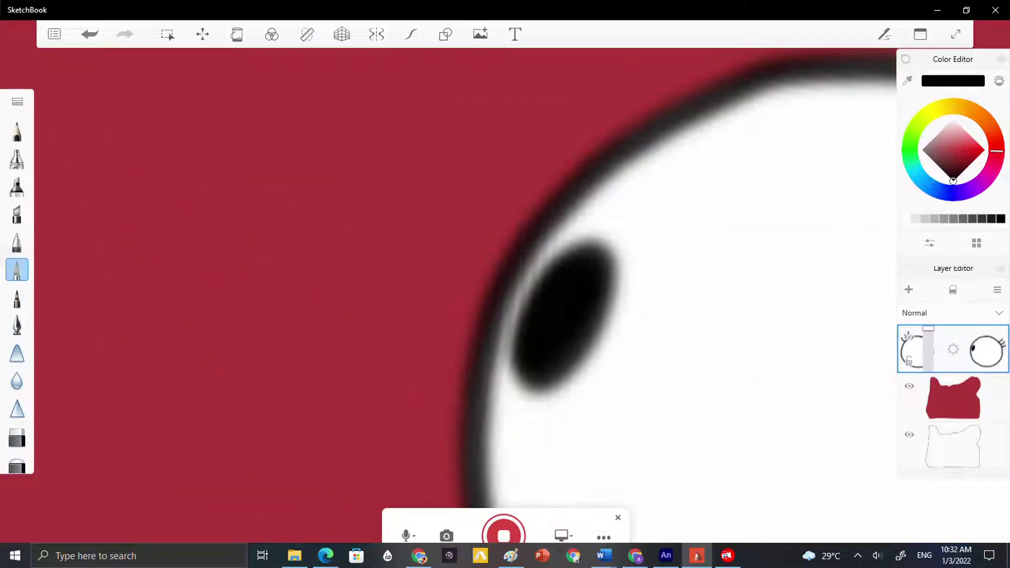
click(16, 242)
drag(953, 180, 954, 118)
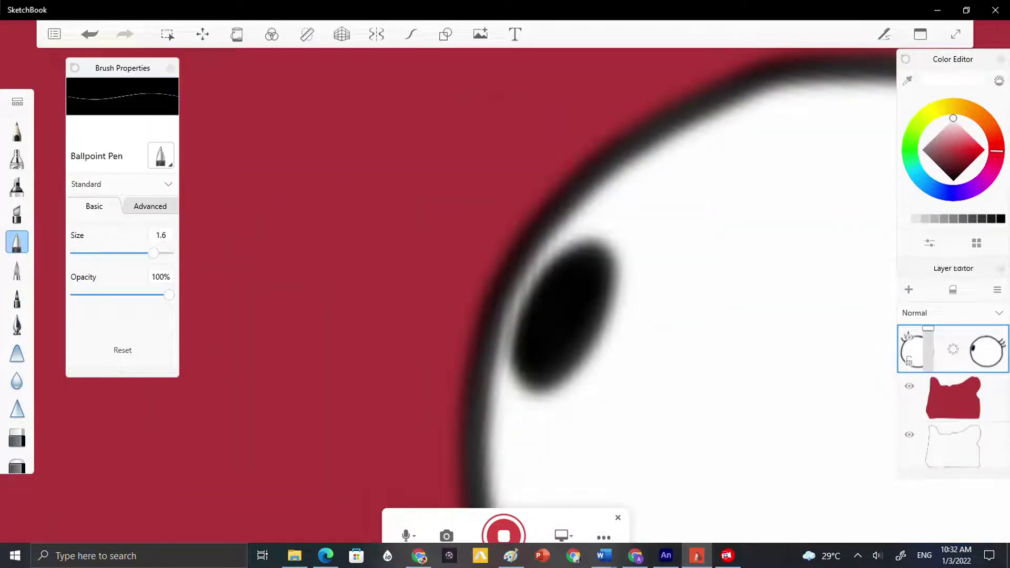
scroll(565, 292, up, 2)
mouse_move(534, 256)
mouse_down()
mouse_move(502, 311)
mouse_move(547, 263)
mouse_up()
scroll(563, 316, down, 8)
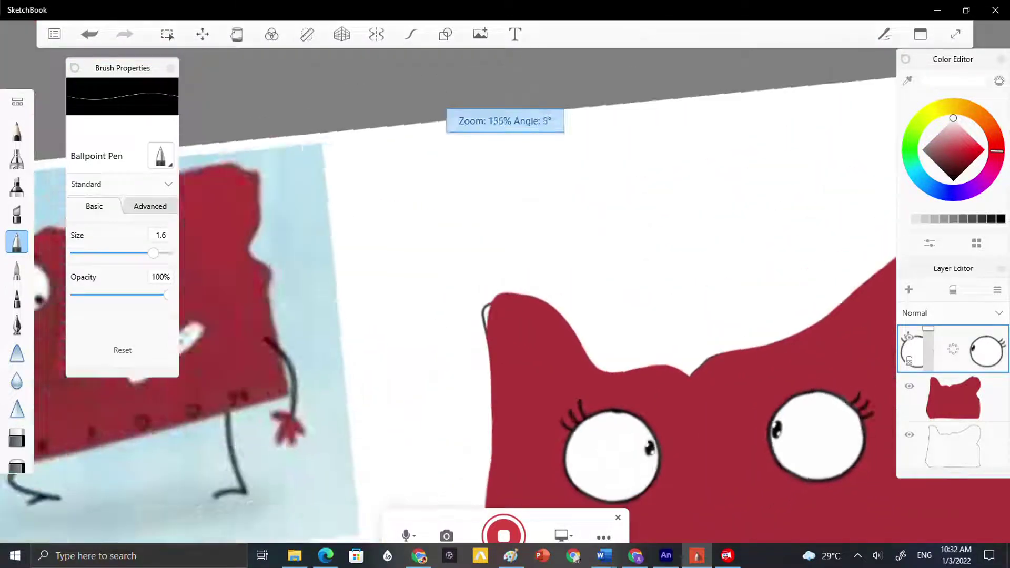
- Draw a short curved black eyebrow above each eye with the Ballpoint Pen
scroll(563, 316, down, 3)
drag(953, 118, 953, 181)
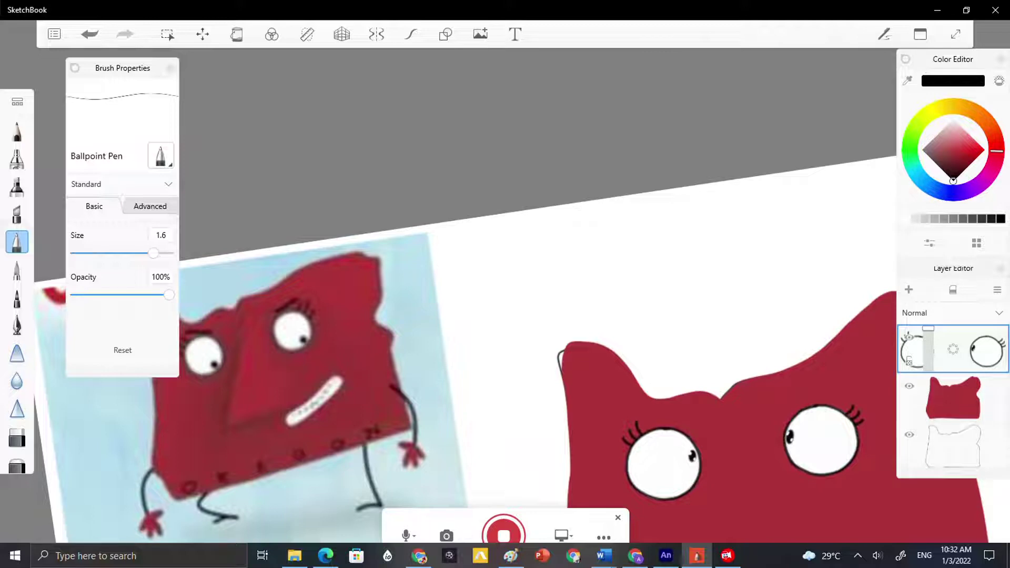
scroll(695, 468, up, 4)
drag(586, 339, 656, 296)
key(ctrl+z)
scroll(657, 363, up, 4)
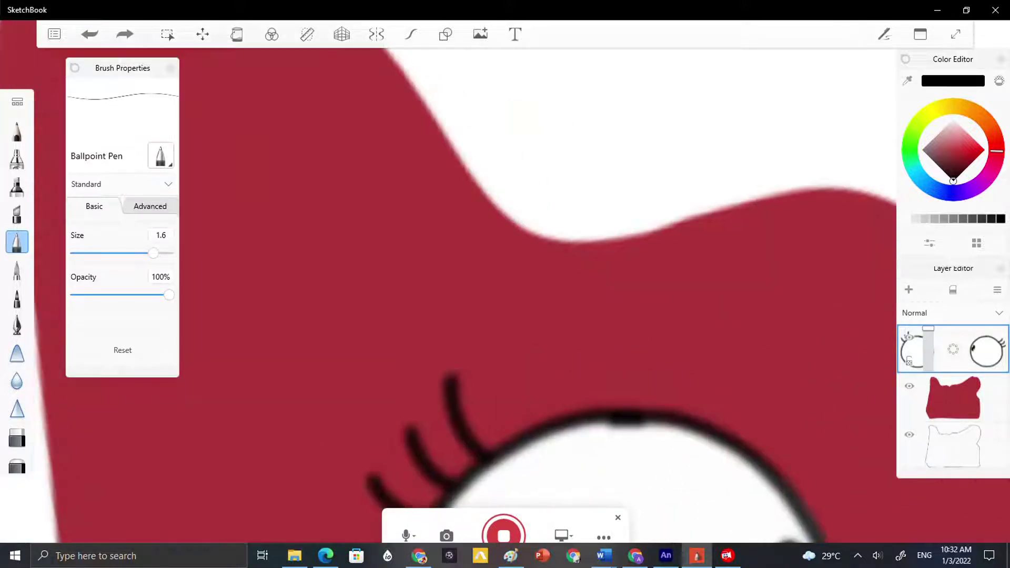
drag(490, 329, 613, 277)
scroll(505, 294, down, 2)
scroll(505, 294, up, 1)
scroll(526, 295, down, 8)
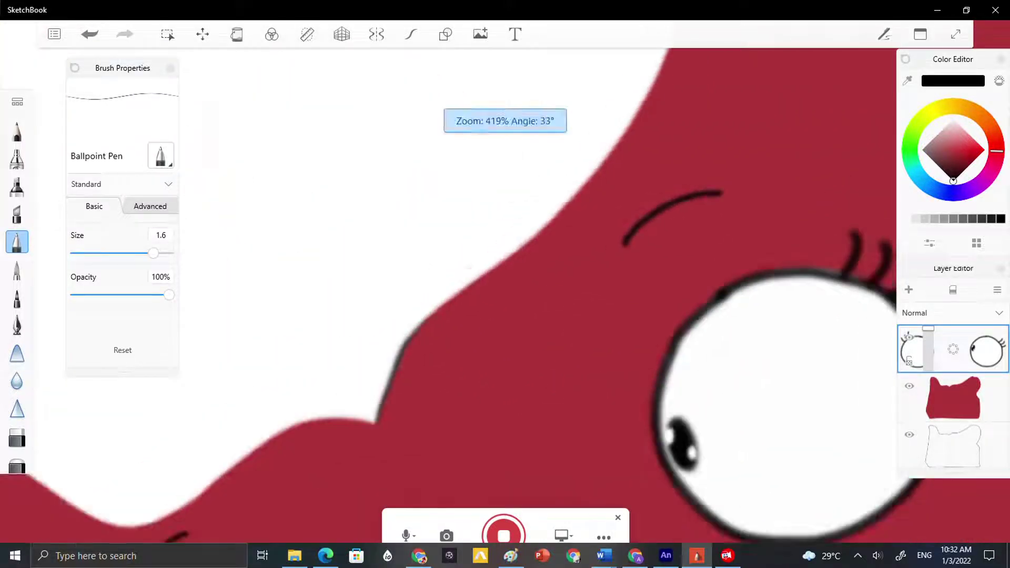
- On a new layer, outline and fill a tapered nose between the eyes in a slightly darker shade of the body's red
scroll(711, 320, up, 6)
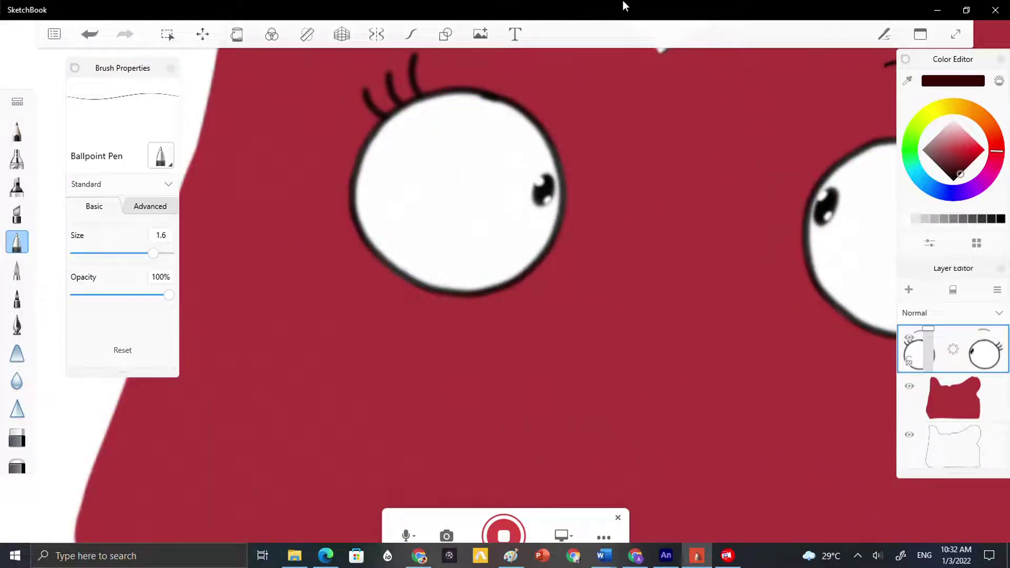
click(908, 83)
click(642, 308)
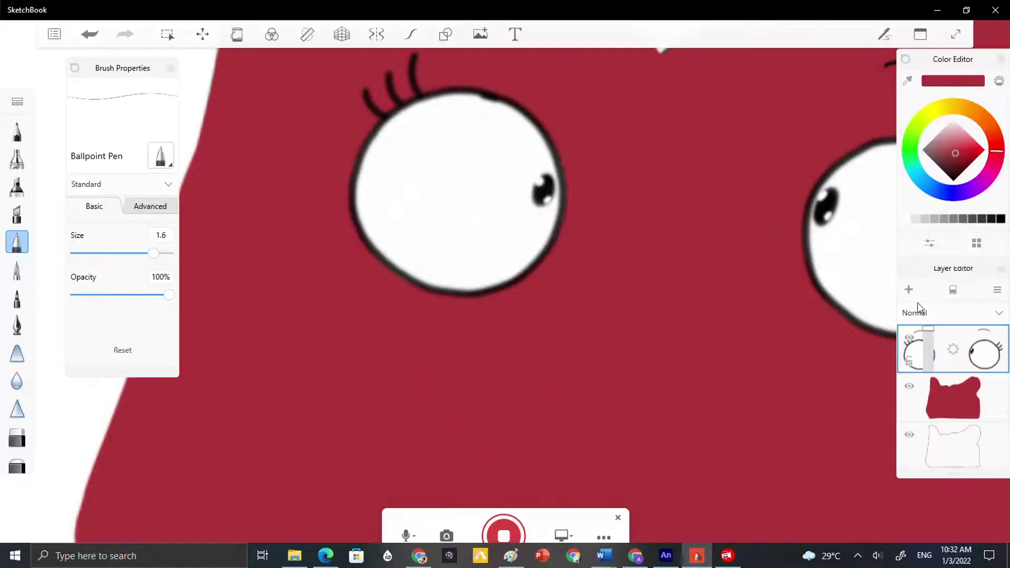
click(909, 291)
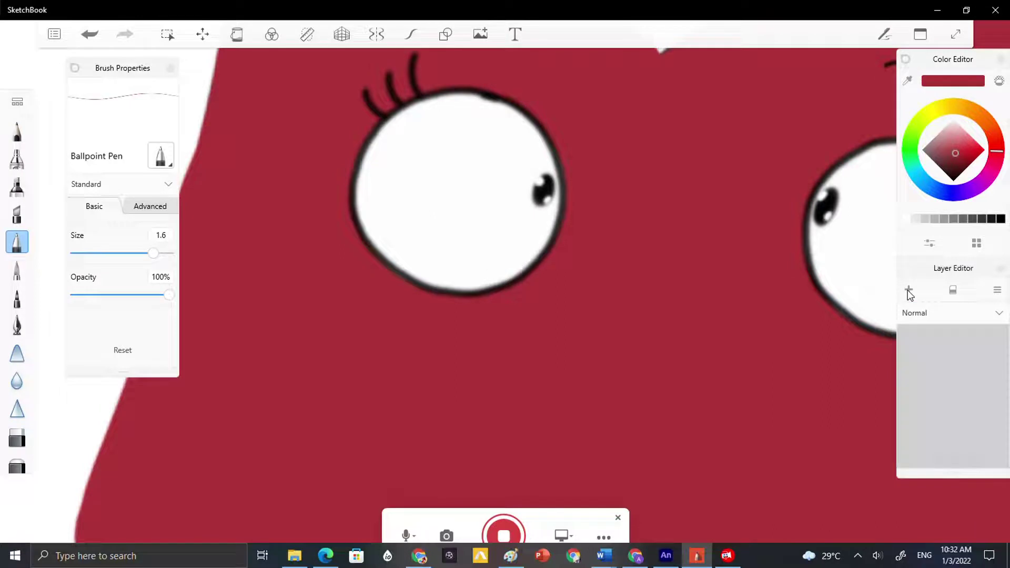
click(954, 157)
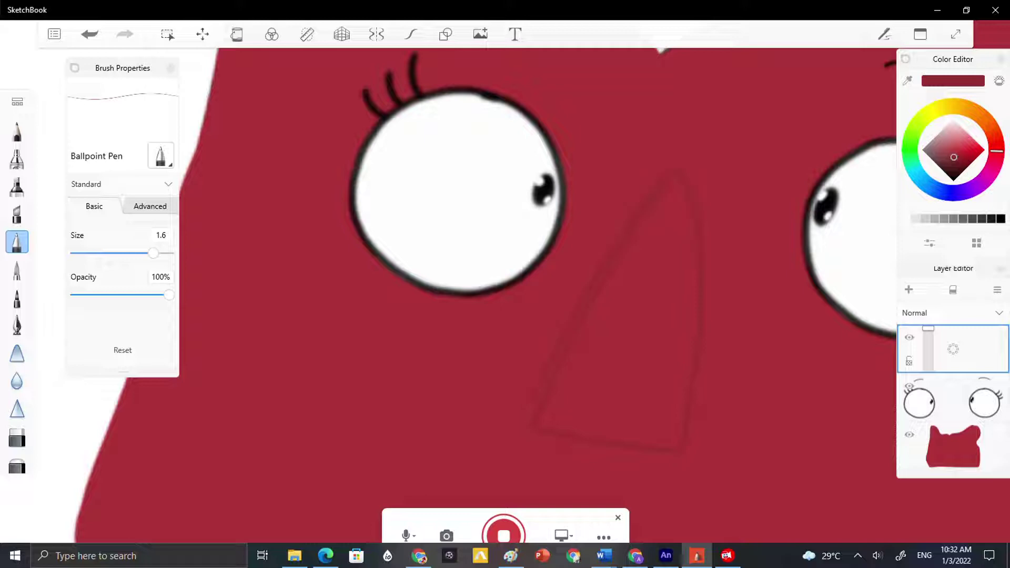
click(237, 34)
click(652, 373)
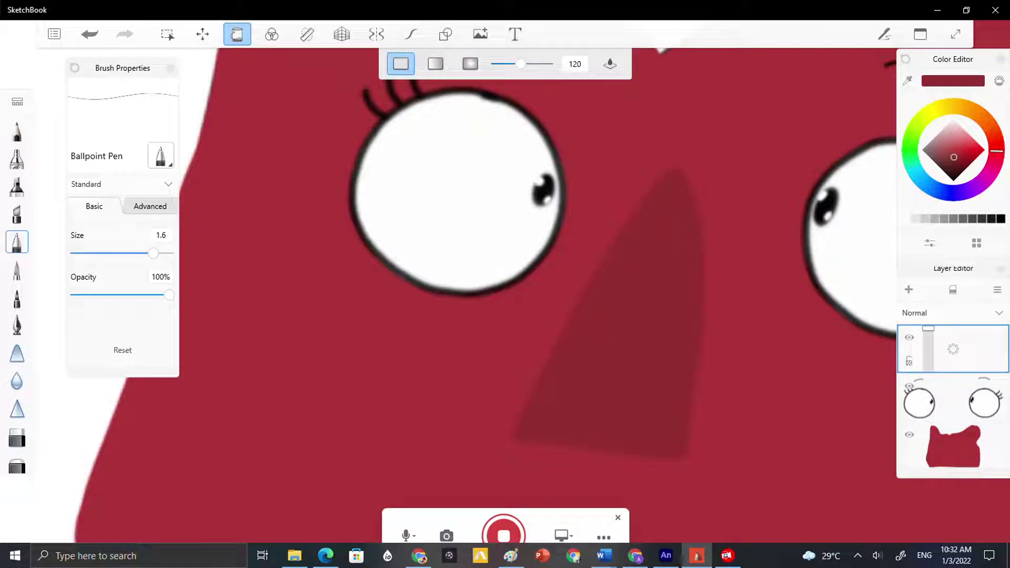
- Try to soften the nose's right edge with the Blur brush, then undo the blurring
click(17, 270)
scroll(734, 484, down, 1)
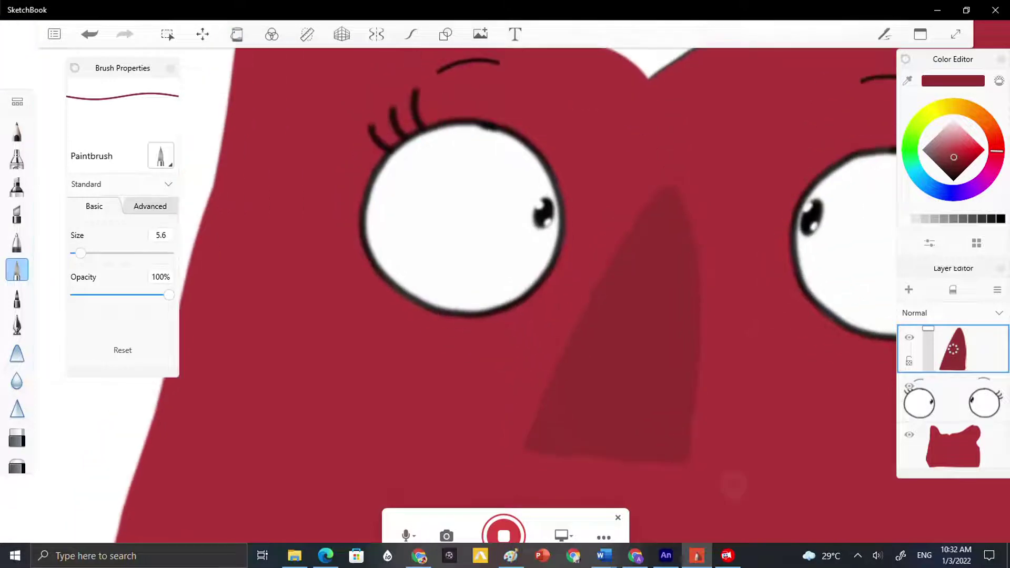
click(17, 381)
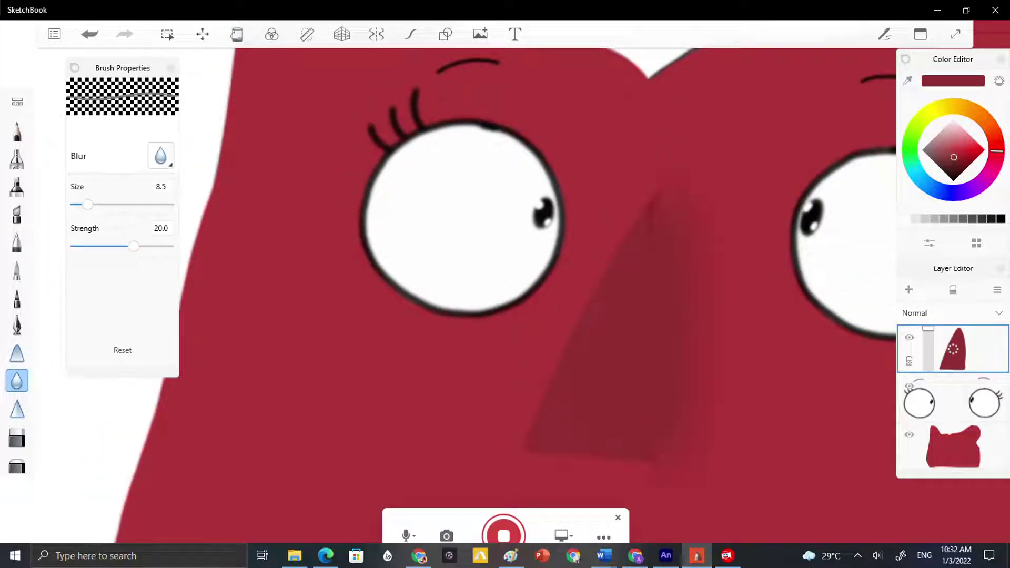
scroll(16, 294, down, 1)
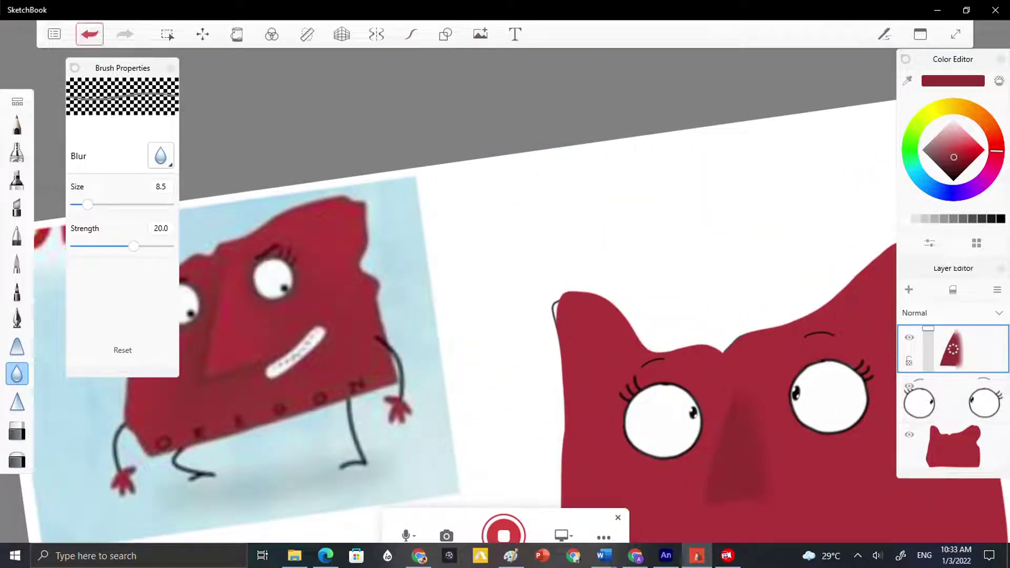
scroll(505, 294, up, 5)
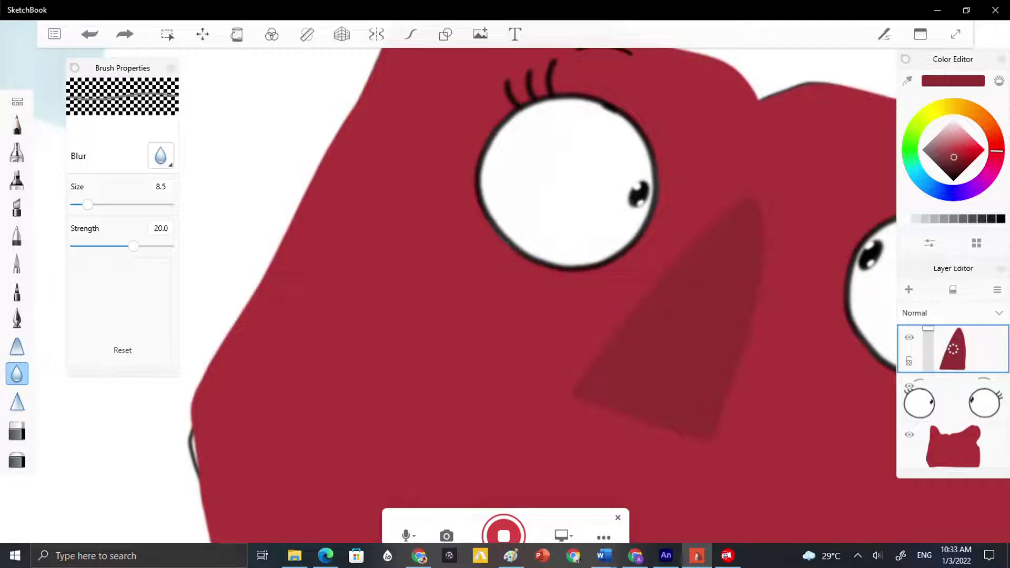
- Smudge the nose's right side and lower part into the body with the Artist Blending brush
scroll(112, 284, down, 8)
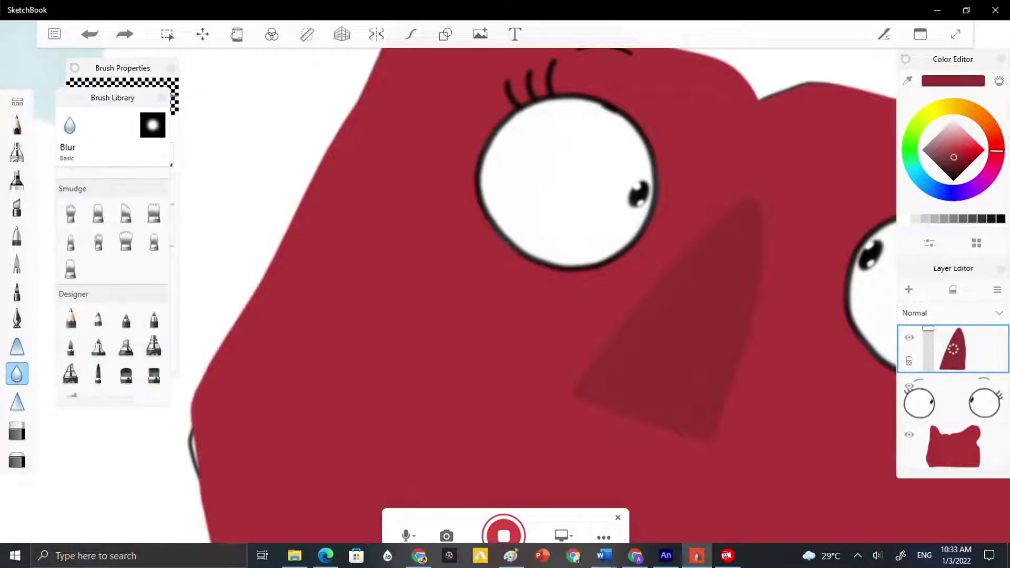
scroll(113, 289, down, 1)
scroll(113, 289, down, 5)
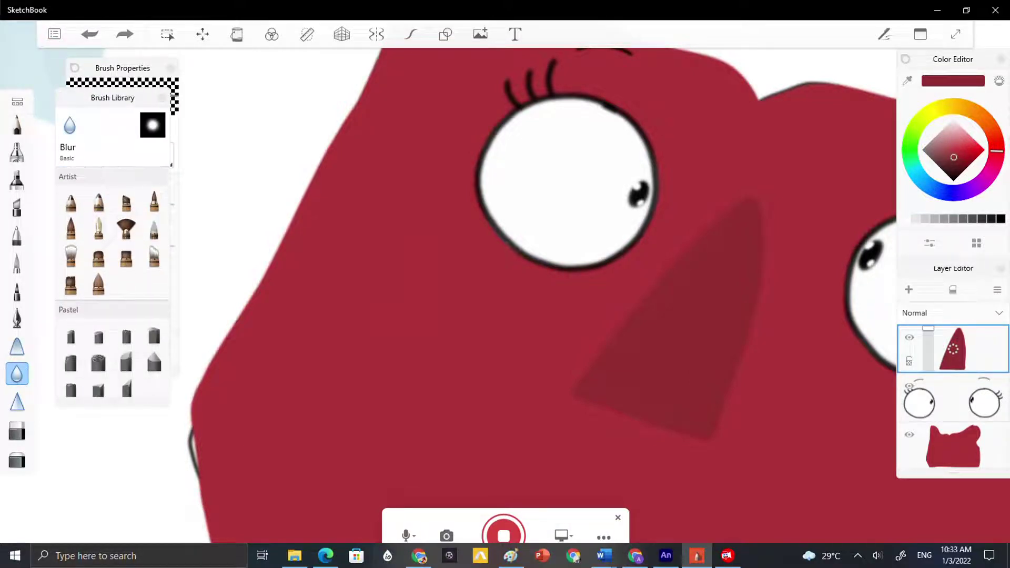
click(153, 228)
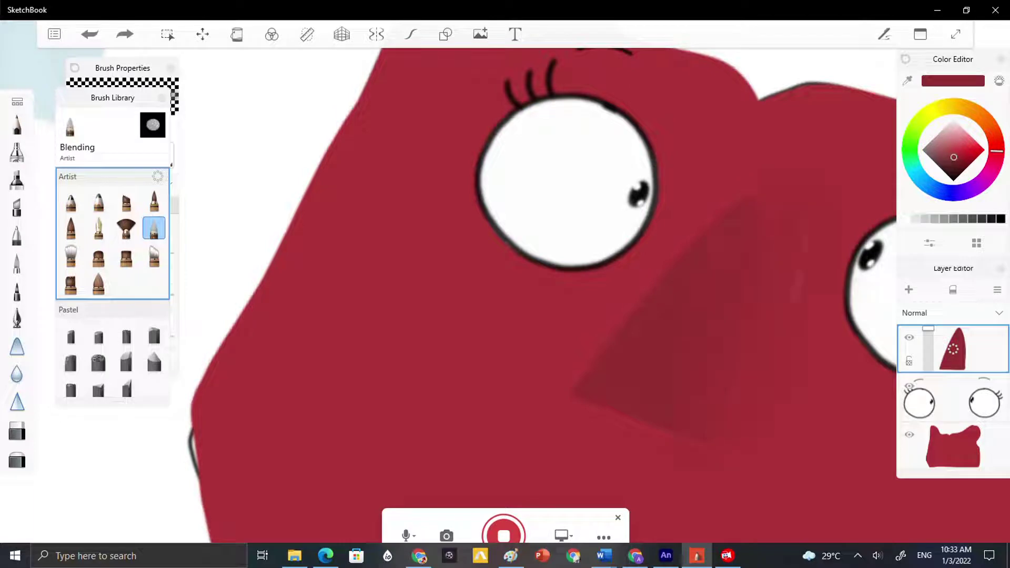
scroll(789, 458, down, 5)
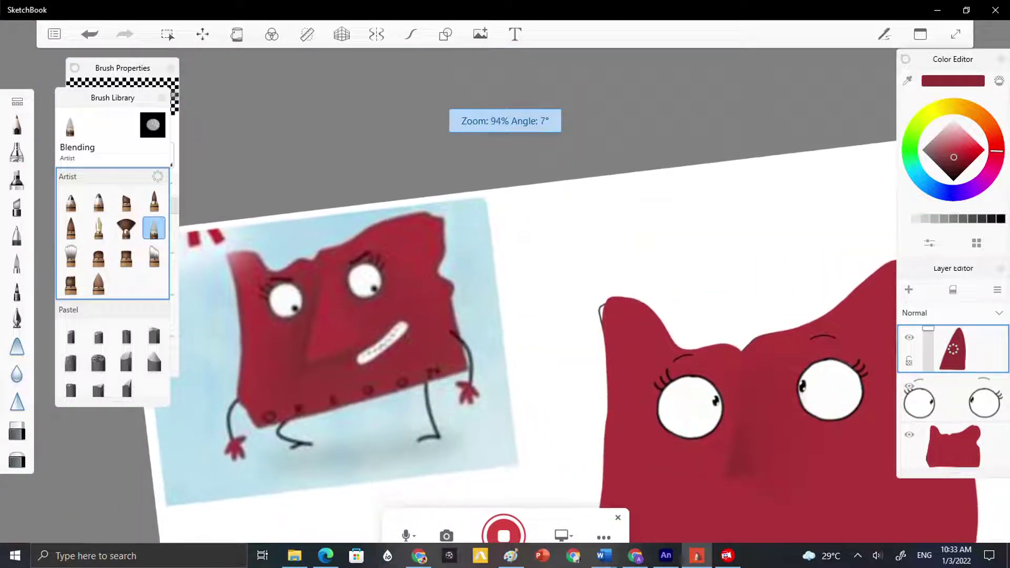
scroll(790, 458, up, 3)
drag(704, 373, 677, 463)
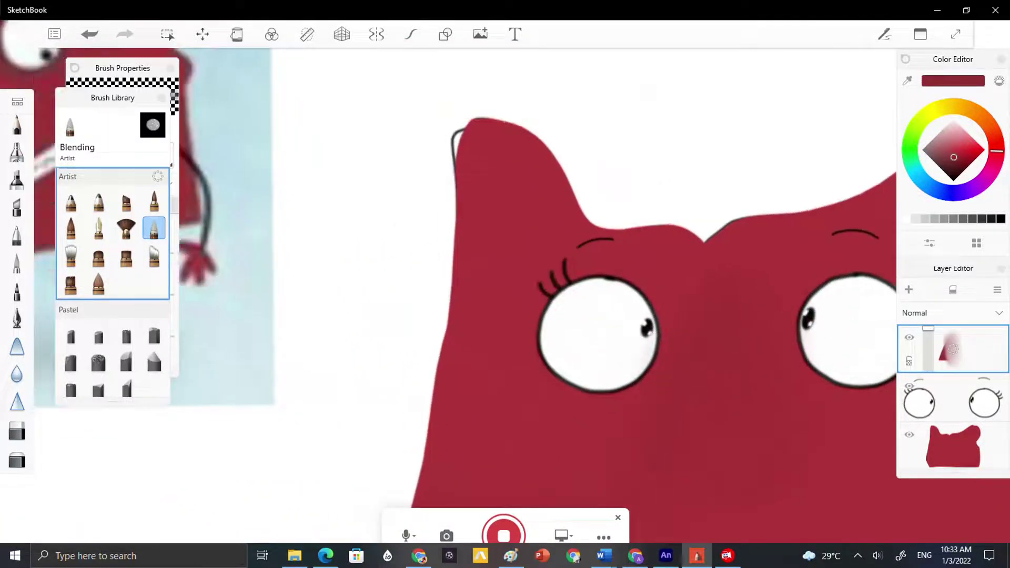
- Delete the smudged nose layer and add a new empty layer above the eyes
mouse_move(954, 349)
mouse_down()
mouse_move(983, 349)
mouse_move(981, 323)
mouse_up()
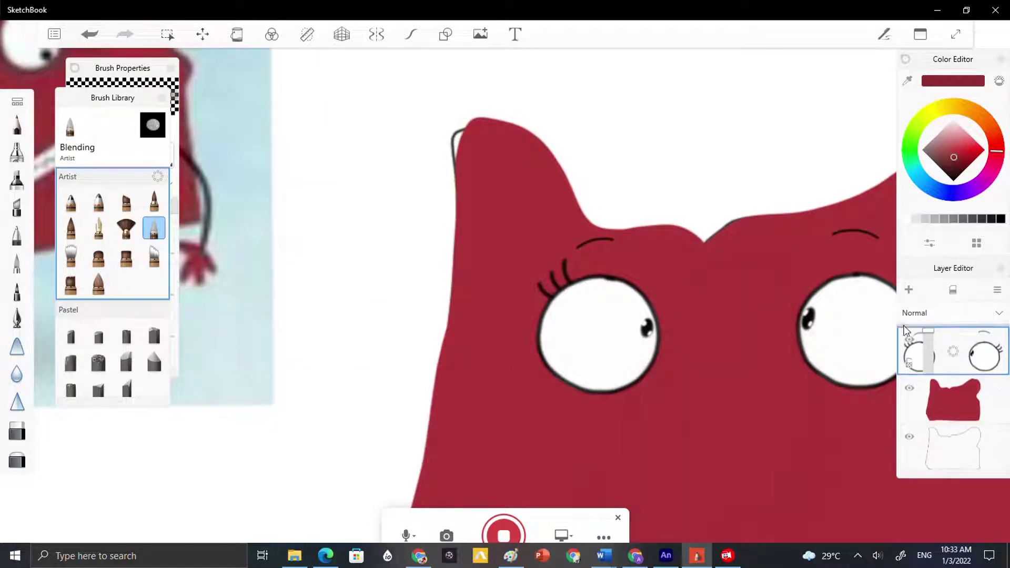
click(909, 293)
scroll(422, 432, down, 5)
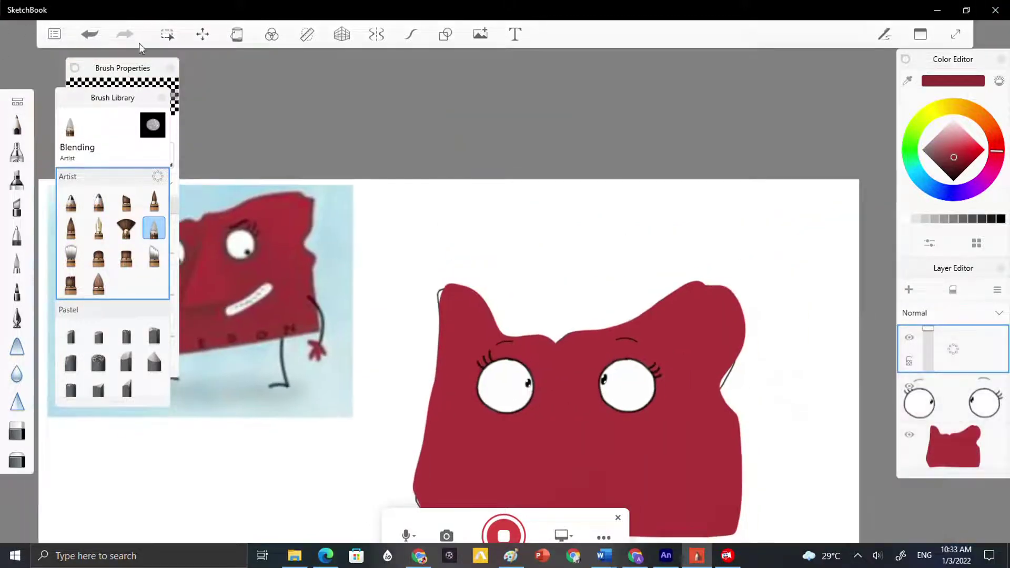
- Draw an angular nose between the eyes with the black Ballpoint Pen, using a long slanted side and a short base, redoing unsatisfactory strokes
click(16, 235)
click(953, 179)
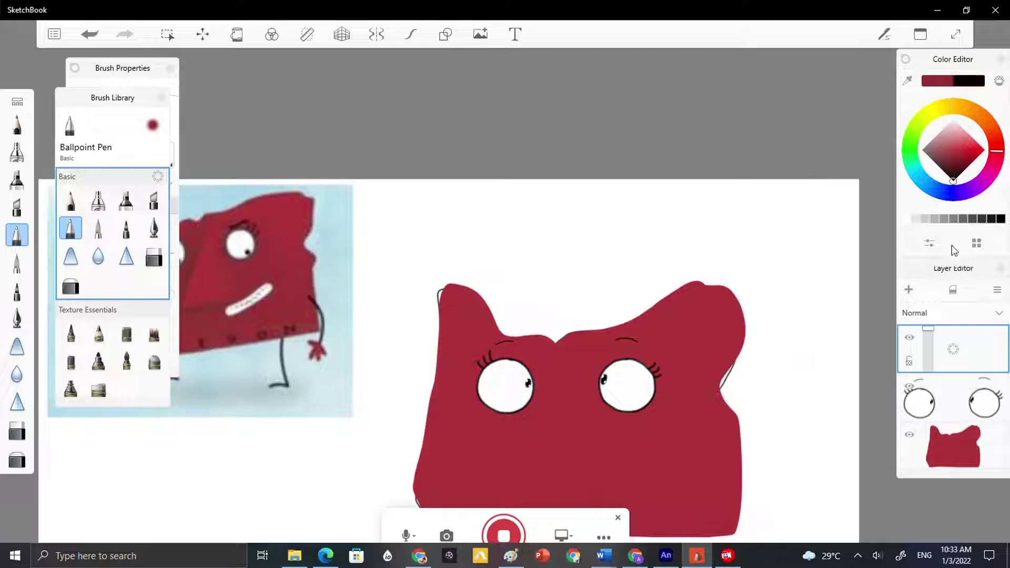
drag(563, 261, 565, 409)
key(ctrl+z)
scroll(568, 459, up, 6)
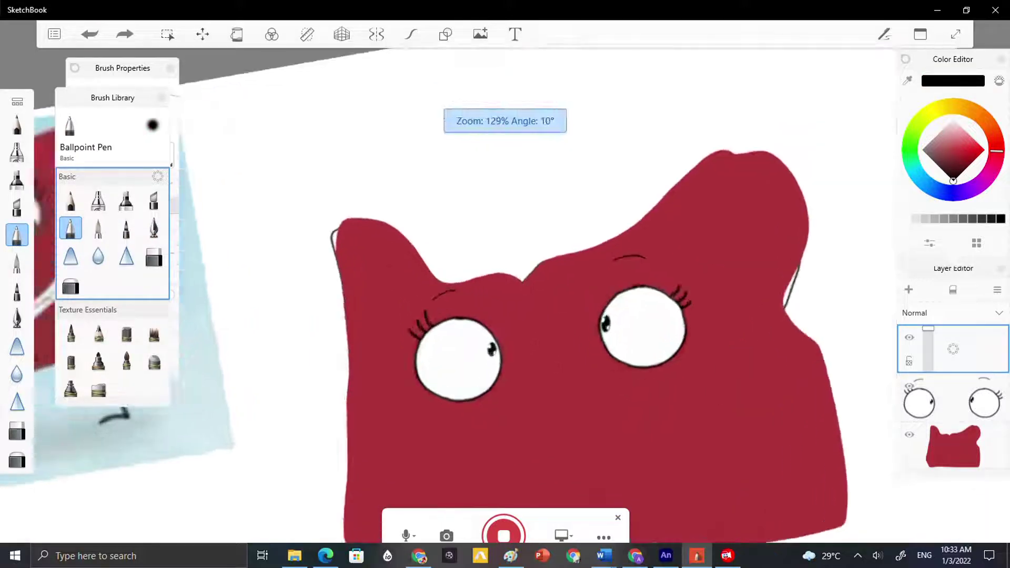
mouse_move(543, 223)
mouse_down()
mouse_move(523, 430)
mouse_move(632, 426)
mouse_up()
scroll(693, 453, down, 6)
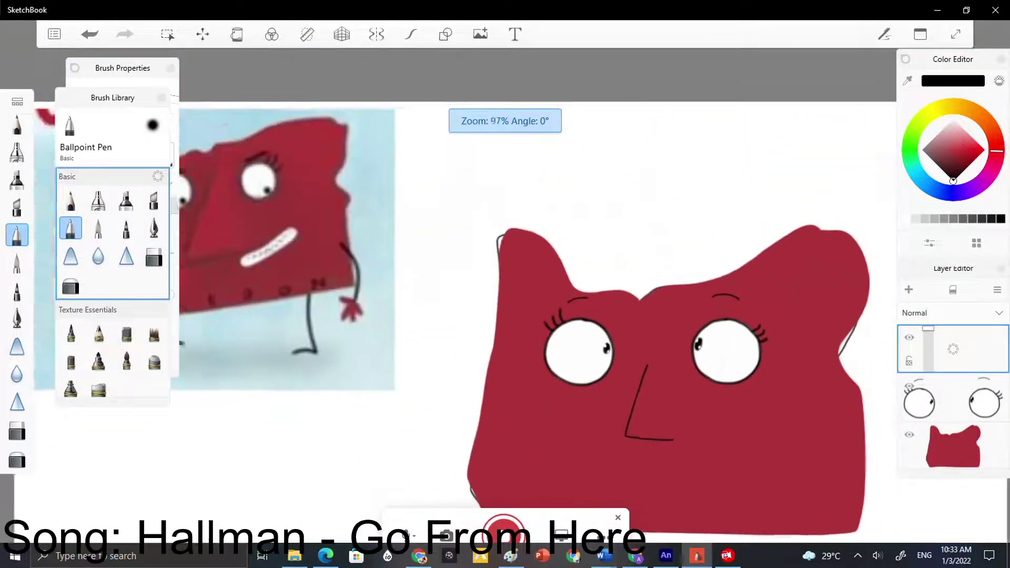
key(ctrl+z)
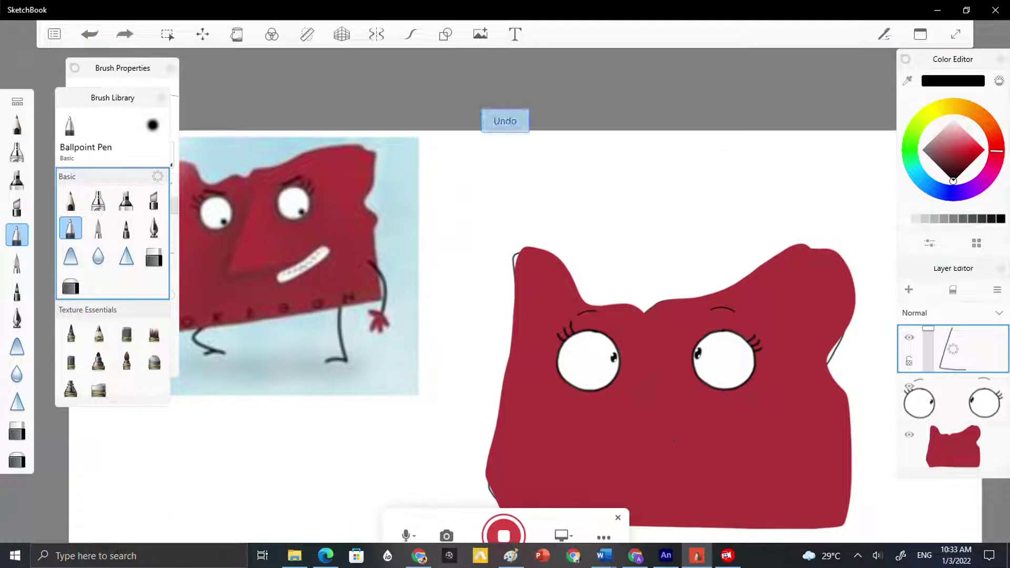
drag(654, 359, 641, 400)
- On a new layer, draw a small curved black smile below and to the right of the nose
scroll(726, 489, up, 6)
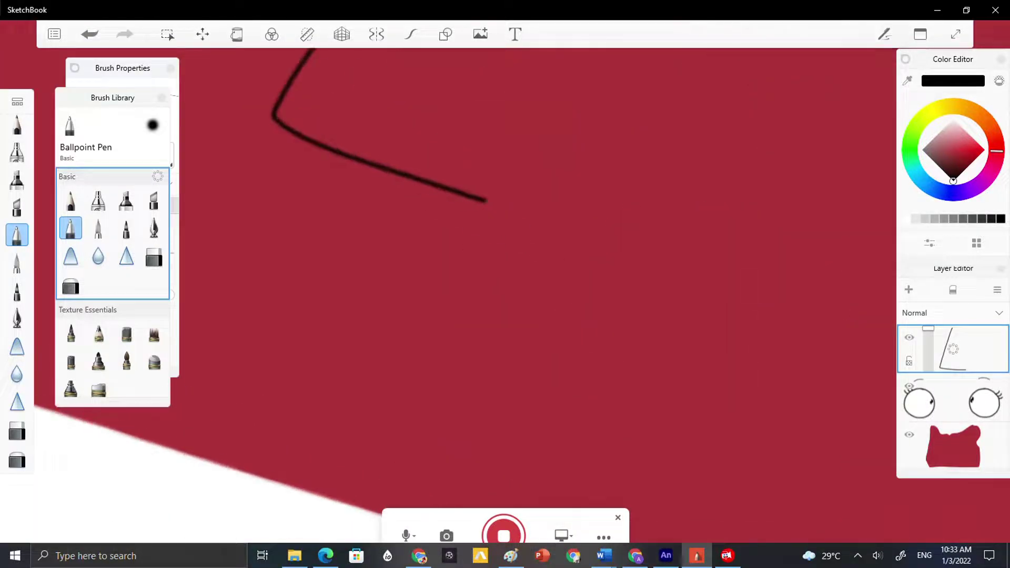
key(ctrl+l)
mouse_move(506, 307)
mouse_down()
mouse_move(629, 381)
mouse_move(670, 320)
mouse_up()
scroll(672, 431, down, 6)
scroll(511, 398, up, 4)
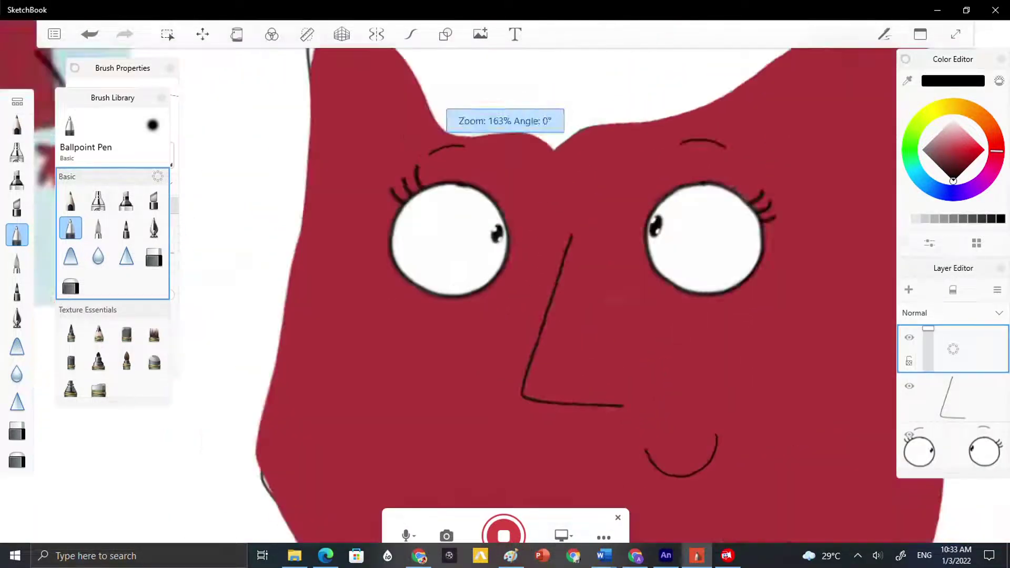
scroll(461, 173, down, 5)
- On a new layer, draw a thin curved black arm with a scalloped hand hanging from the body's right edge, redoing unsatisfactory strokes
key(ctrl+l)
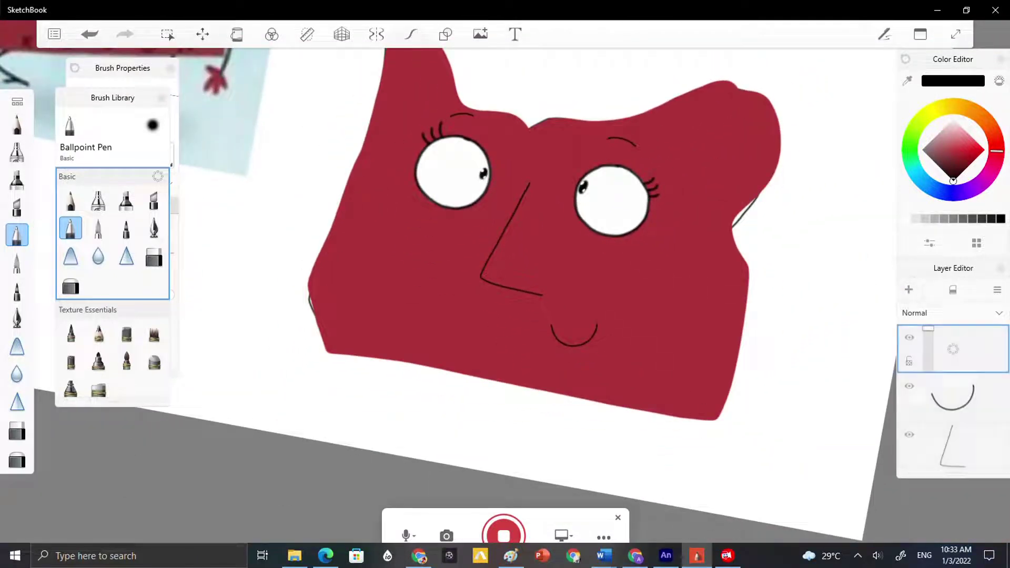
scroll(368, 384, down, 5)
scroll(526, 403, up, 5)
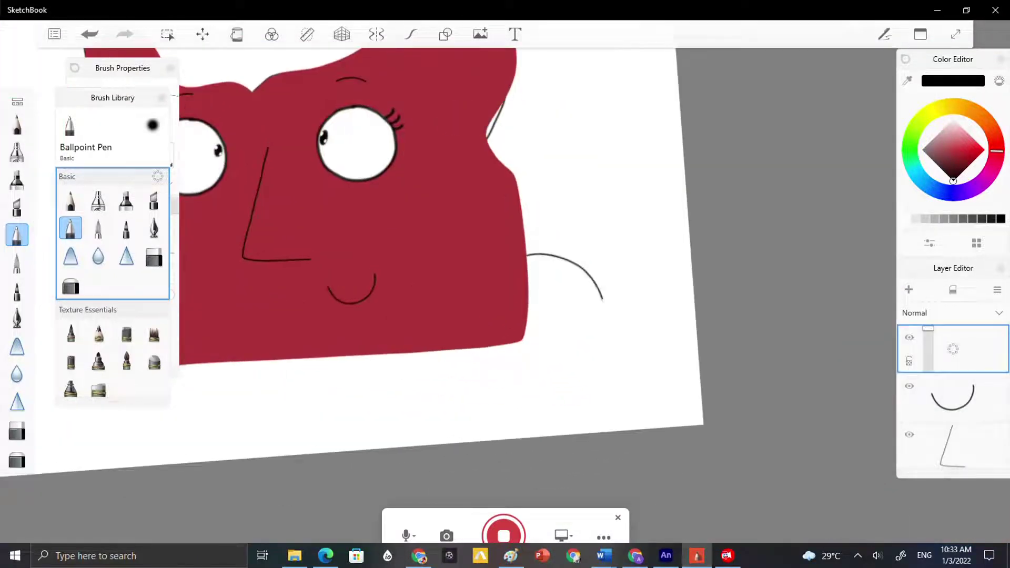
scroll(612, 310, up, 3)
key(ctrl+z)
key(ctrl+z)
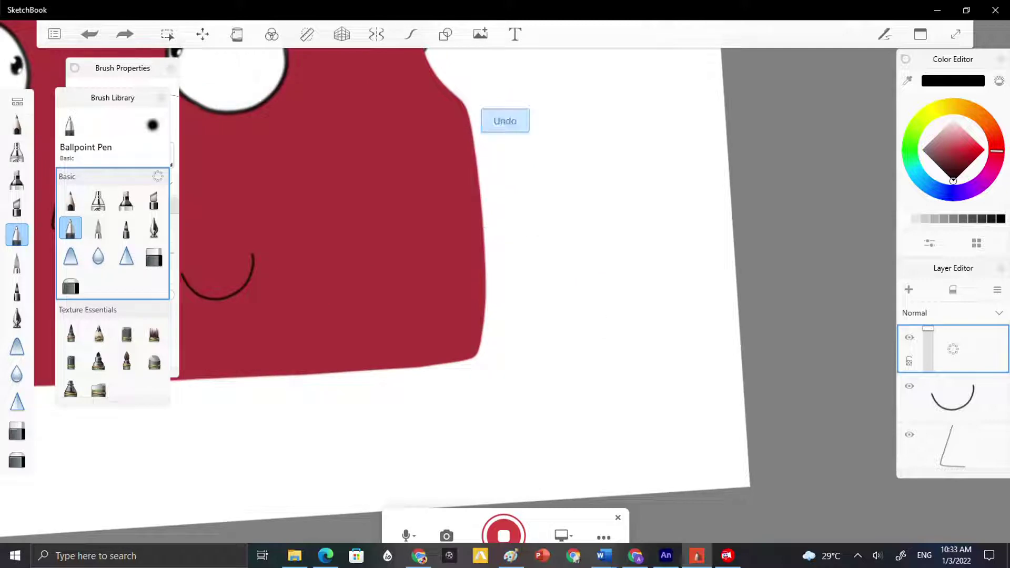
scroll(621, 255, up, 4)
scroll(505, 237, up, 4)
mouse_move(555, 223)
mouse_down()
mouse_move(518, 235)
mouse_move(575, 398)
mouse_move(683, 279)
mouse_move(665, 207)
mouse_move(571, 205)
mouse_move(509, 372)
mouse_move(611, 390)
mouse_move(742, 337)
mouse_move(537, 237)
mouse_up()
key(ctrl+z)
scroll(537, 237, down, 3)
scroll(505, 284, down, 3)
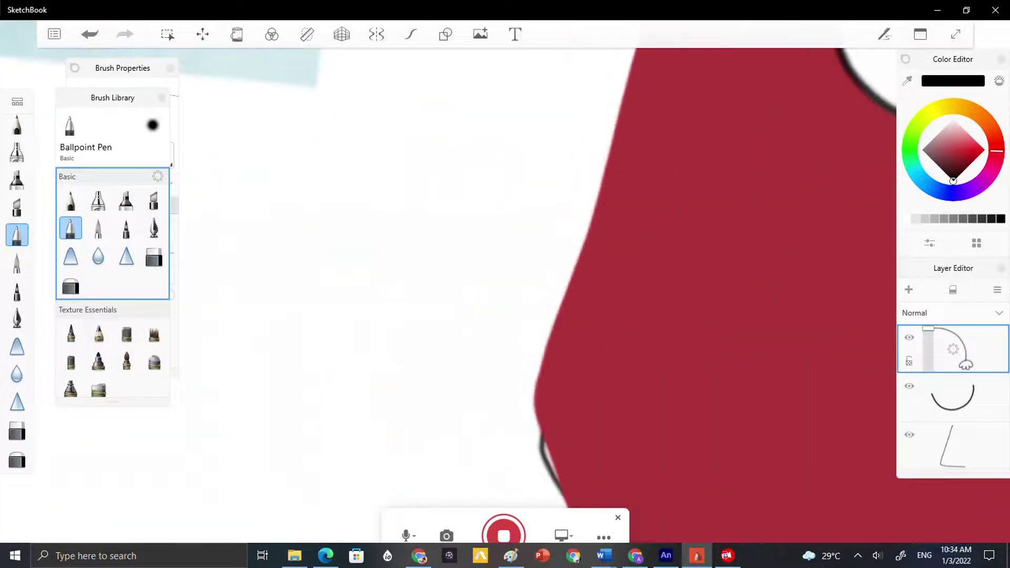
- Draw the raised left arm with its scalloped hand, redoing the first attempt, and add two thin bent legs with feet under the body
mouse_move(571, 288)
mouse_down()
mouse_move(424, 176)
mouse_move(435, 138)
mouse_move(365, 117)
mouse_up()
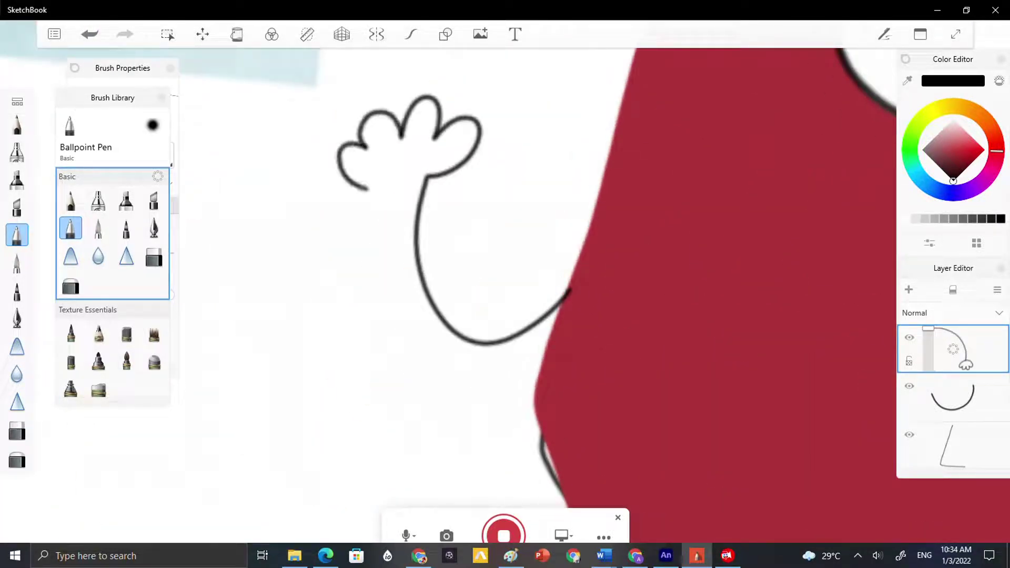
click(90, 34)
mouse_move(577, 288)
mouse_down()
mouse_move(533, 331)
mouse_move(418, 177)
mouse_move(490, 154)
mouse_move(404, 129)
mouse_move(421, 182)
mouse_up()
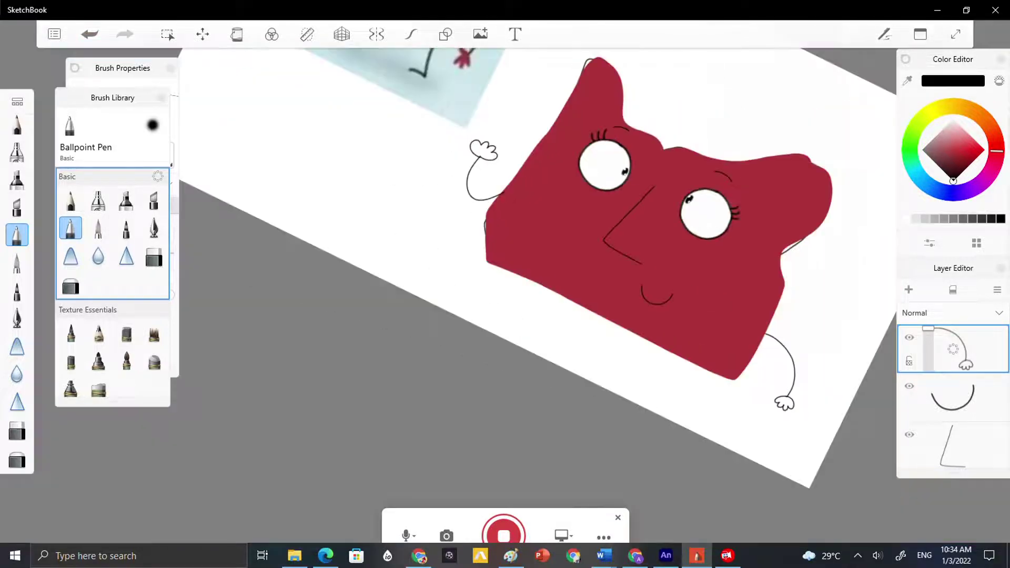
mouse_move(498, 226)
mouse_down()
mouse_move(468, 298)
mouse_move(385, 374)
mouse_up()
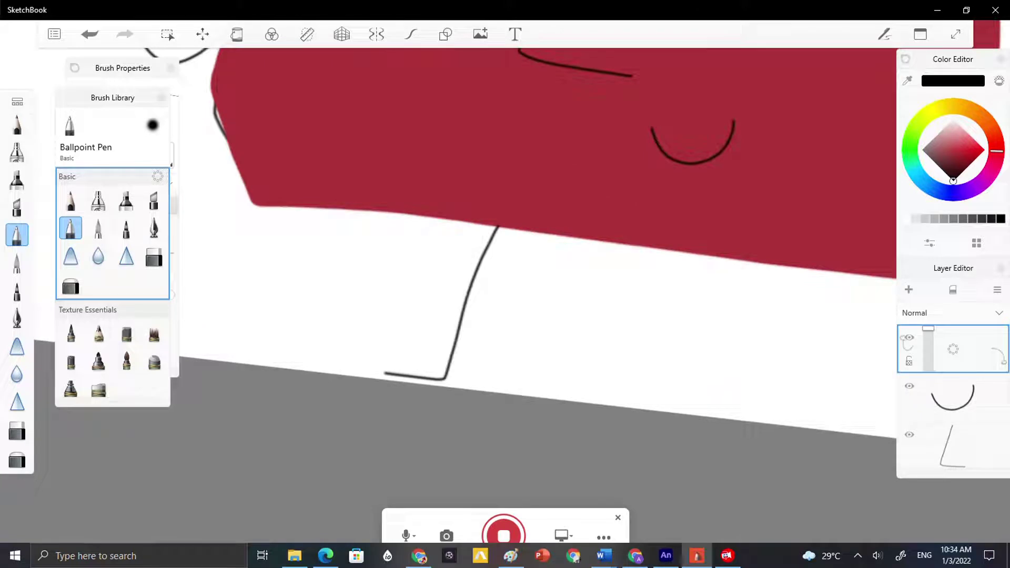
mouse_move(782, 266)
mouse_down()
mouse_move(800, 421)
mouse_move(826, 424)
mouse_up()
- On a new layer, handwrite OREGON in black capitals along the lower part of the body
mouse_move(395, 130)
mouse_down()
mouse_move(378, 188)
mouse_move(396, 130)
mouse_move(431, 190)
mouse_up()
mouse_move(432, 138)
mouse_down()
mouse_move(465, 138)
mouse_move(467, 192)
mouse_up()
drag(528, 138, 528, 204)
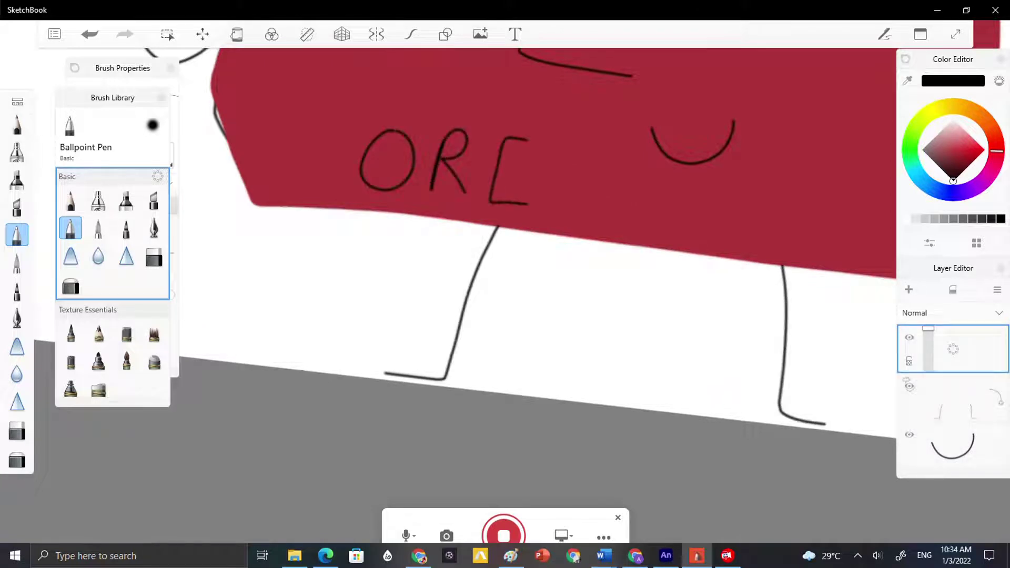
drag(499, 172, 523, 172)
mouse_move(598, 149)
mouse_down()
mouse_move(550, 182)
mouse_move(588, 185)
mouse_move(623, 230)
mouse_move(633, 165)
mouse_up()
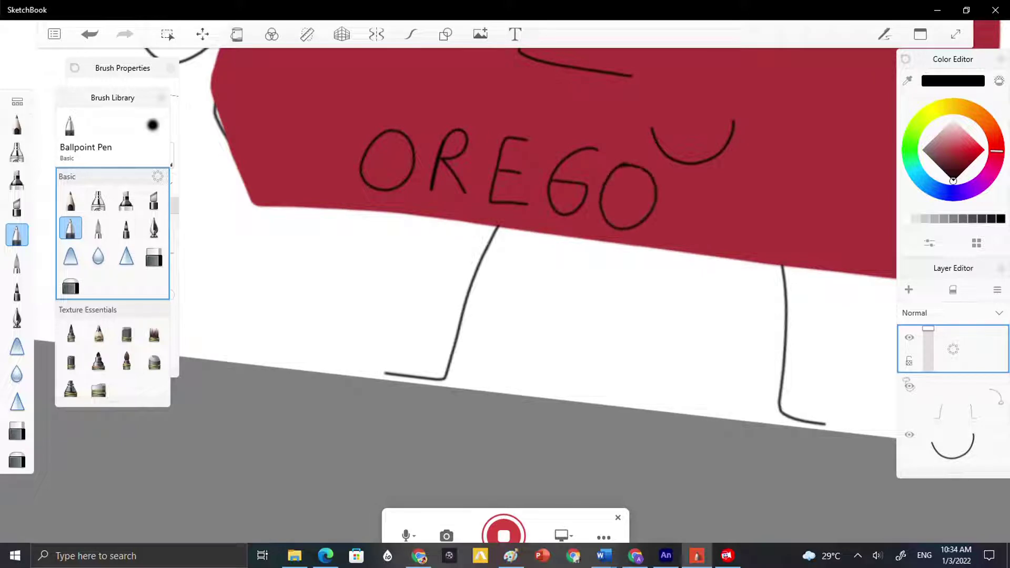
mouse_move(663, 234)
mouse_down()
mouse_move(702, 240)
mouse_move(721, 177)
mouse_up()
- Make the layer with the arms and legs active and sample the body's red as the current colour
scroll(506, 284, down, 5)
scroll(505, 284, up, 5)
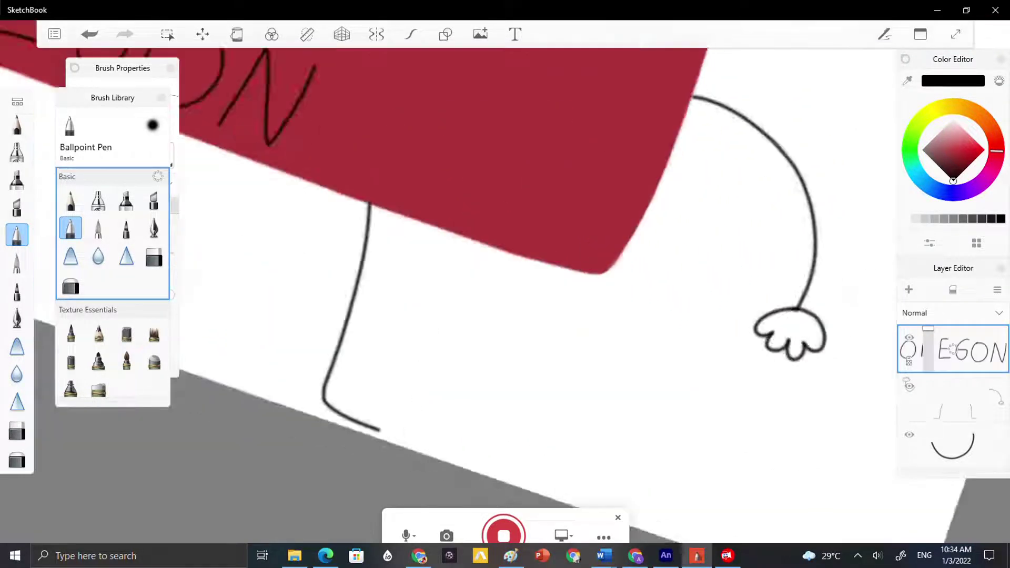
scroll(846, 370, up, 3)
click(954, 398)
scroll(505, 295, down, 8)
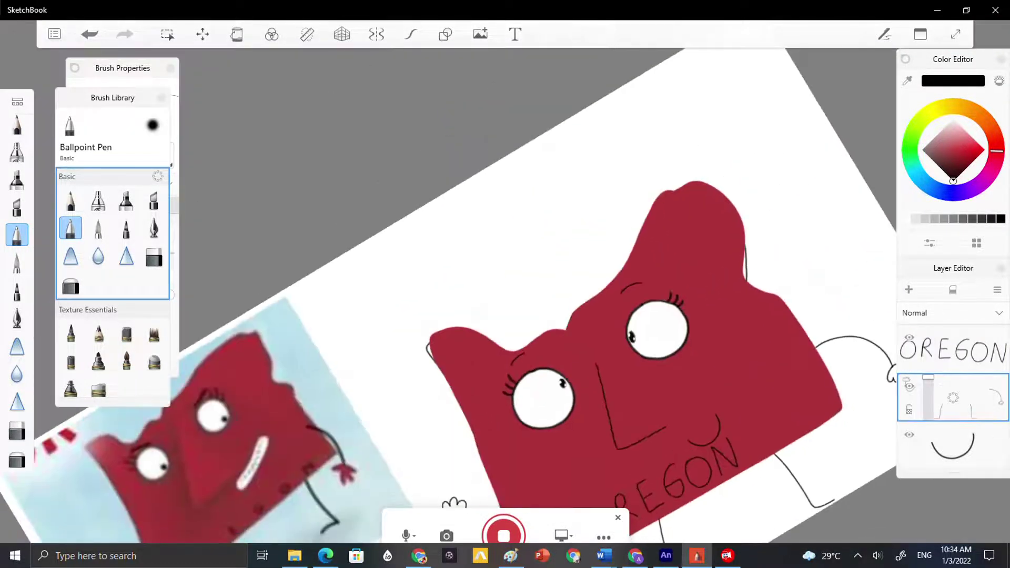
click(907, 80)
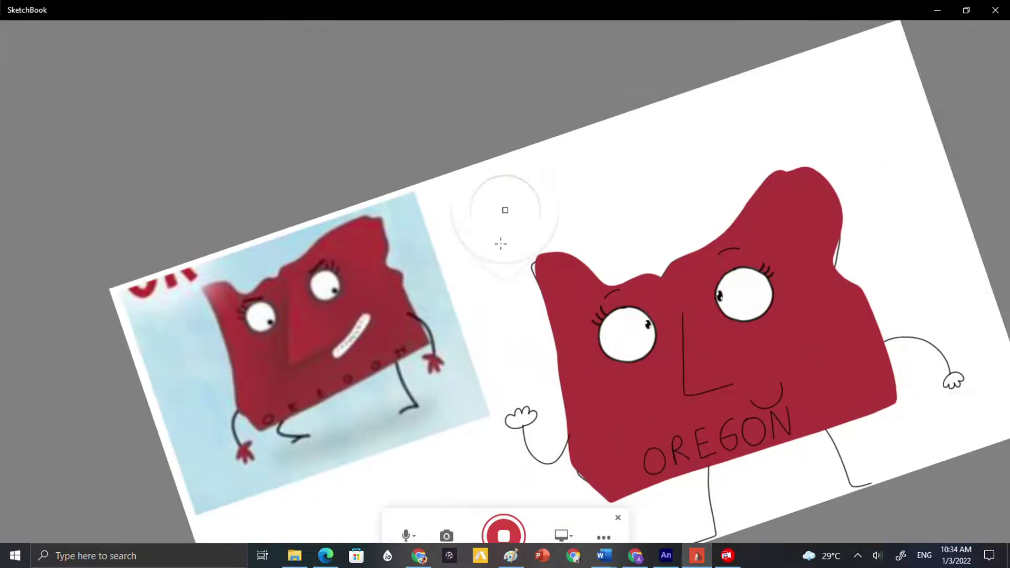
drag(500, 237, 809, 375)
- Flood-fill the hands on both arms with the sampled red
scroll(809, 376, up, 8)
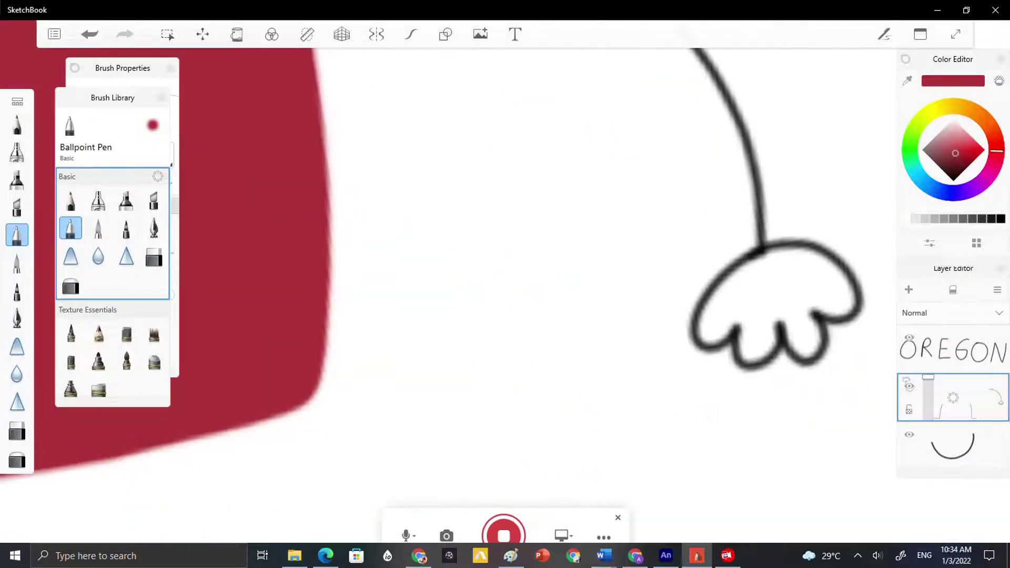
click(812, 282)
key(f)
click(812, 282)
scroll(811, 315, down, 5)
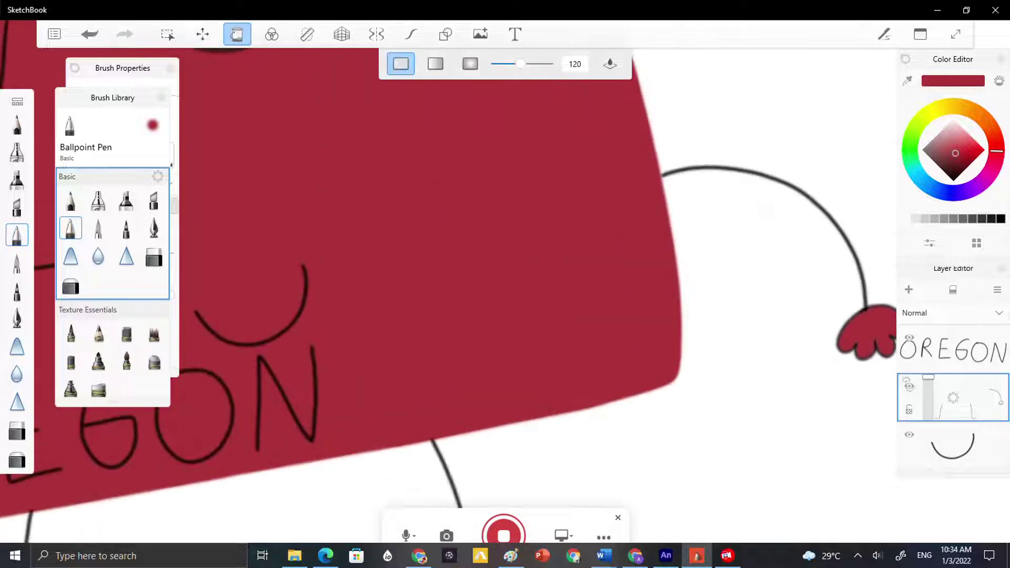
drag(295, 316, 926, 331)
scroll(369, 237, up, 7)
click(465, 234)
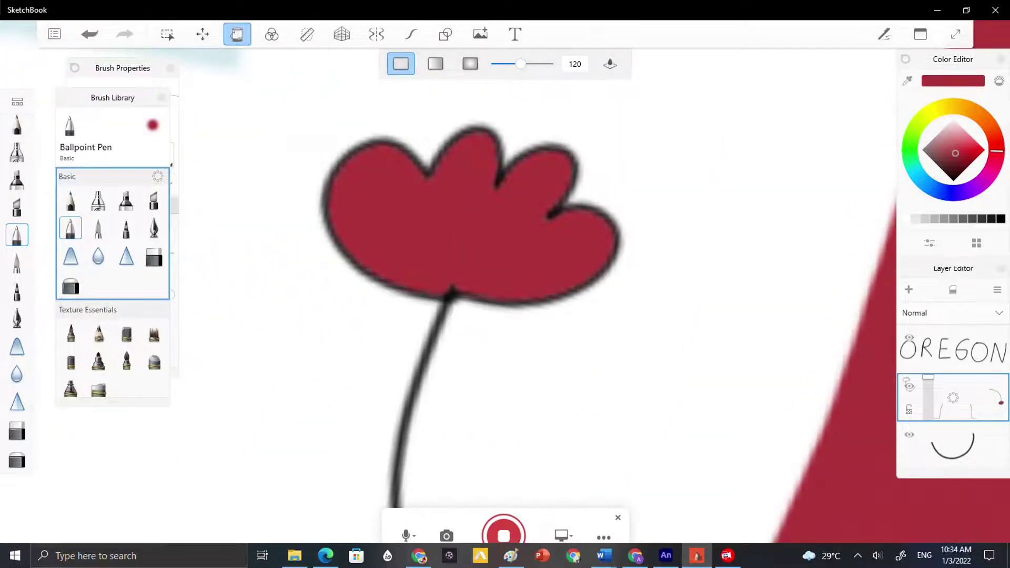
- Add a new empty layer directly above the red body and below the eyes
scroll(505, 295, down, 8)
scroll(505, 295, up, 2)
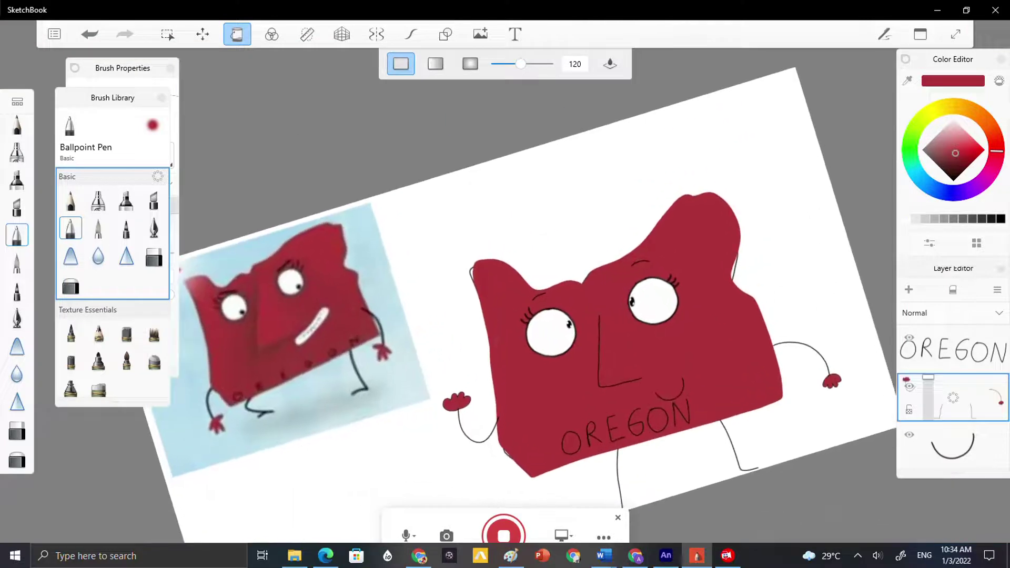
scroll(935, 342, down, 3)
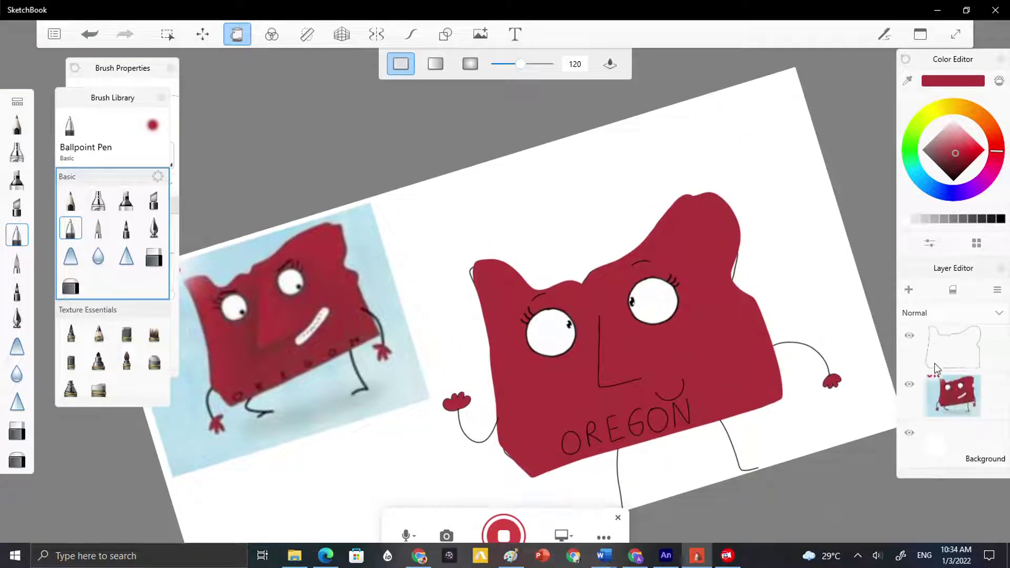
click(940, 361)
scroll(940, 363, up, 2)
click(939, 381)
click(909, 292)
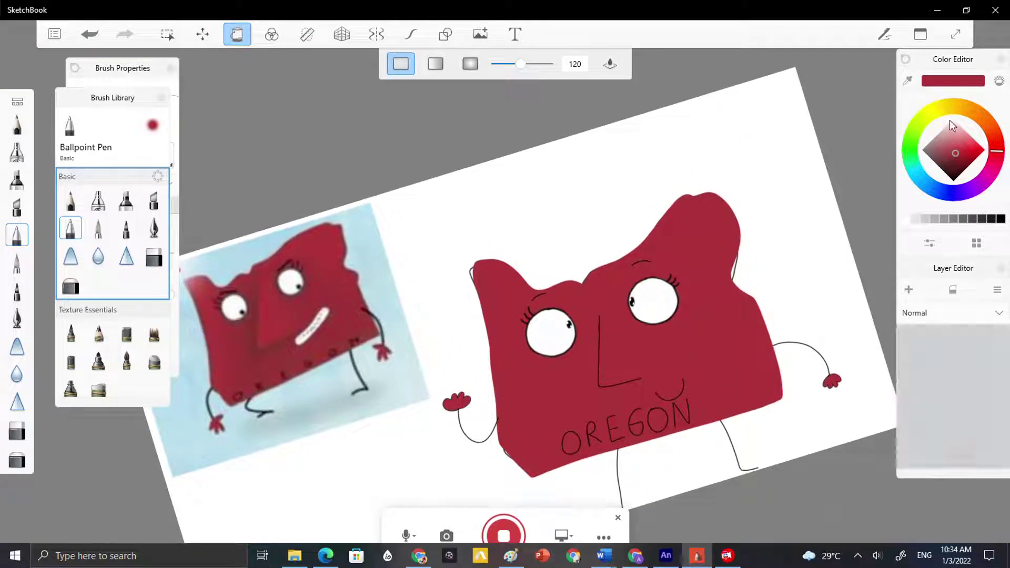
- Sample a darker red from the reference picture and paint a shadow around the right eye's outline with the Paintbrush
click(908, 81)
drag(294, 299, 246, 331)
scroll(684, 330, up, 3)
scroll(649, 290, up, 5)
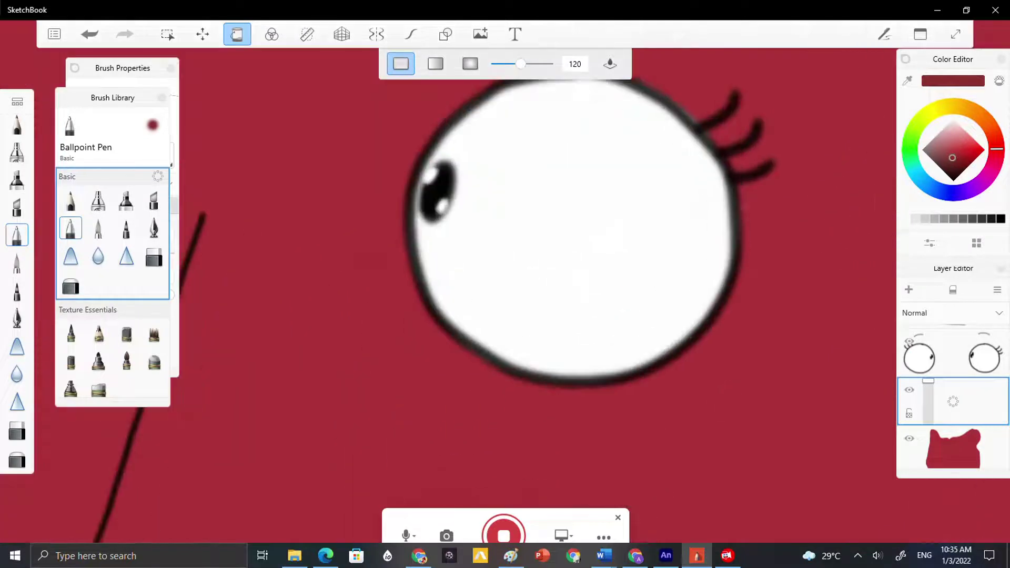
click(17, 263)
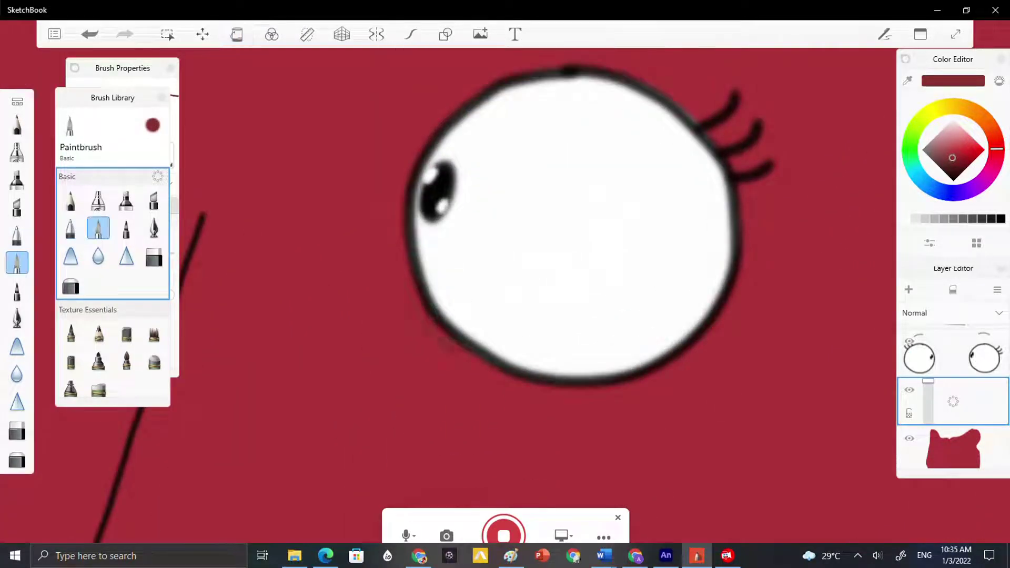
mouse_move(458, 347)
mouse_down()
mouse_move(505, 377)
mouse_move(605, 387)
mouse_move(671, 379)
mouse_move(713, 337)
mouse_up()
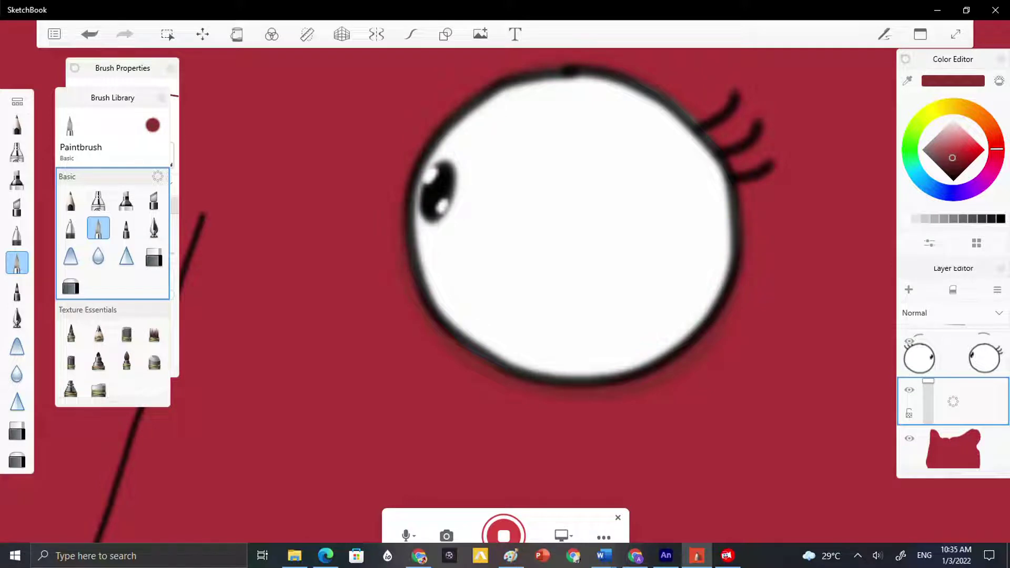
- Lower the shadow layer's opacity slightly and paint the same dark red shading around the left eye, redoing an unsatisfactory stroke
drag(929, 385, 930, 395)
scroll(449, 296, down, 5)
scroll(449, 296, up, 4)
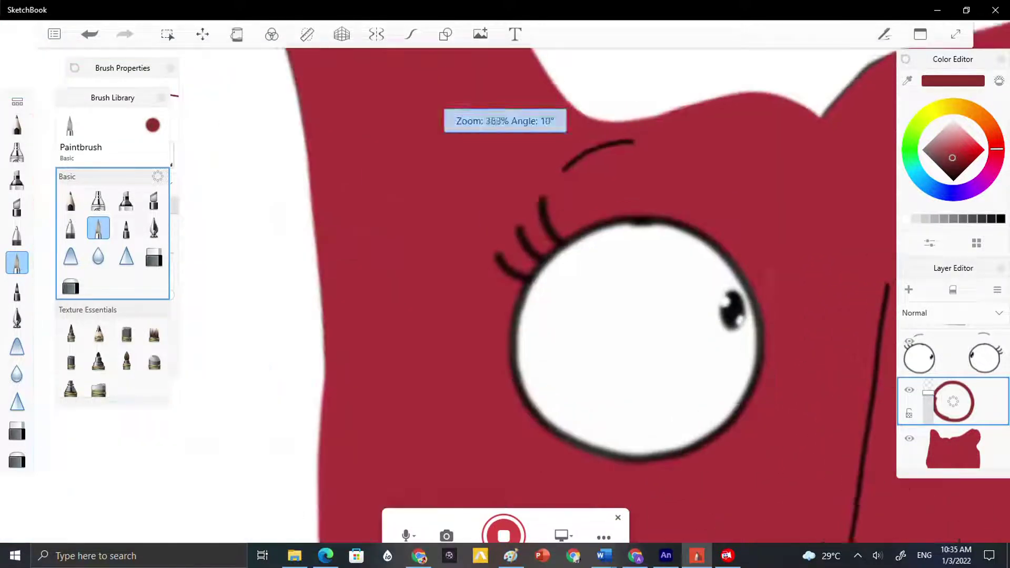
scroll(637, 336, up, 1)
key(ctrl+z)
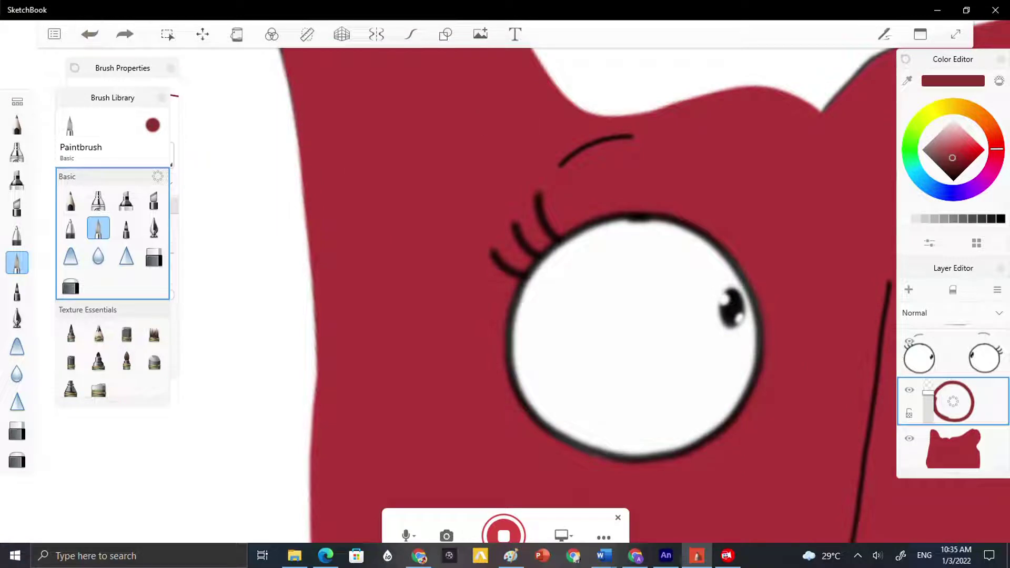
scroll(600, 284, down, 6)
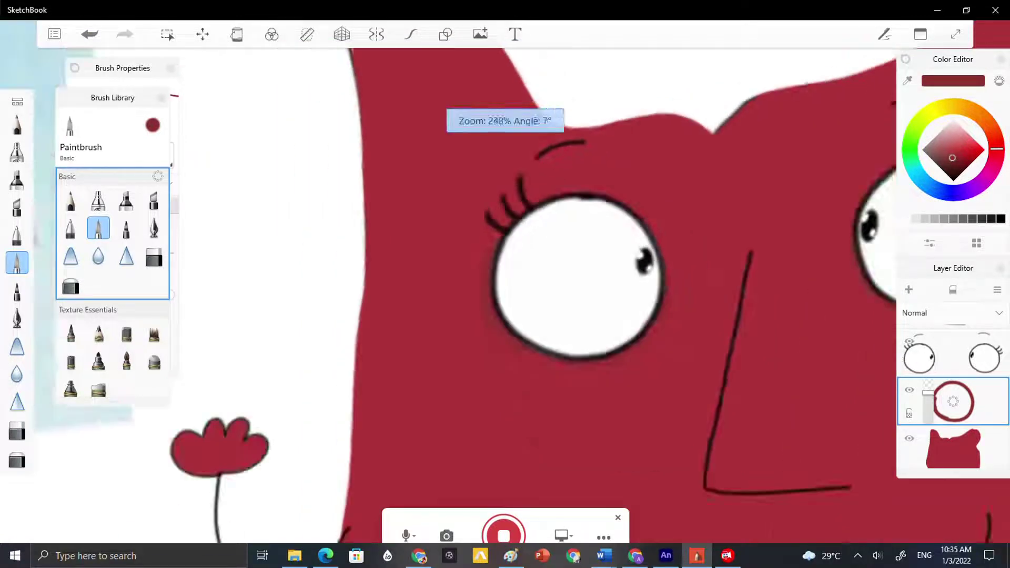
- Paint a broad dark red shadow along the outer side of the nose's long slanted line and under its base
scroll(637, 337, up, 4)
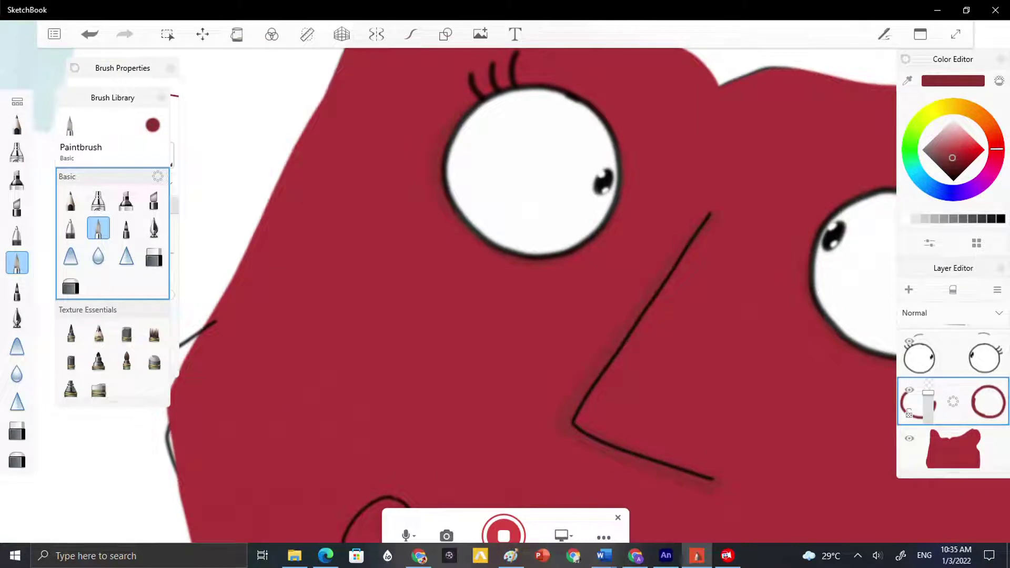
scroll(600, 426, up, 3)
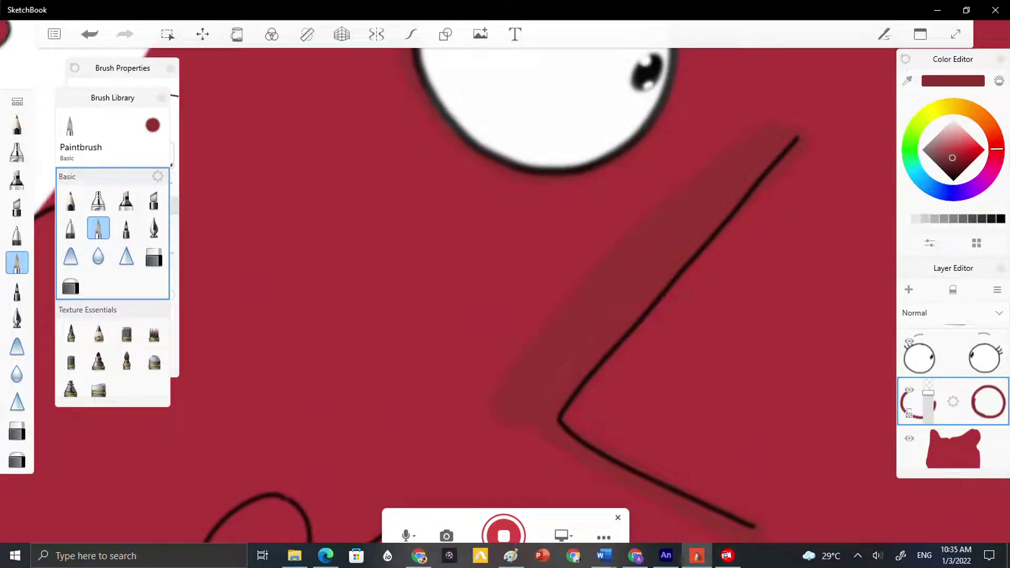
scroll(674, 324, down, 3)
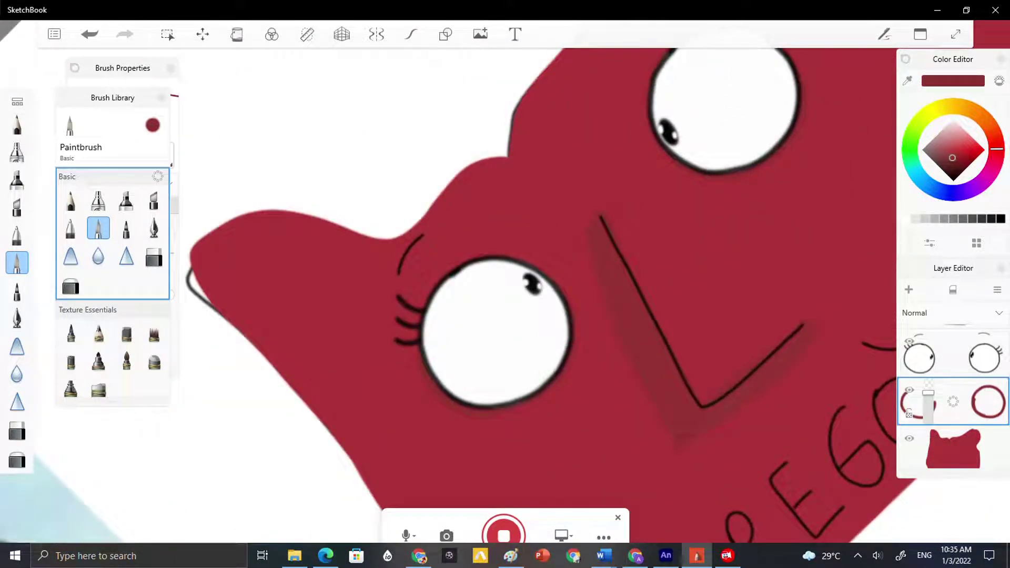
- Undo the first smudge, set the Artist Blending brush to size 18.7 and blend the outer edge of the nose shadow into the body
scroll(112, 285, down, 10)
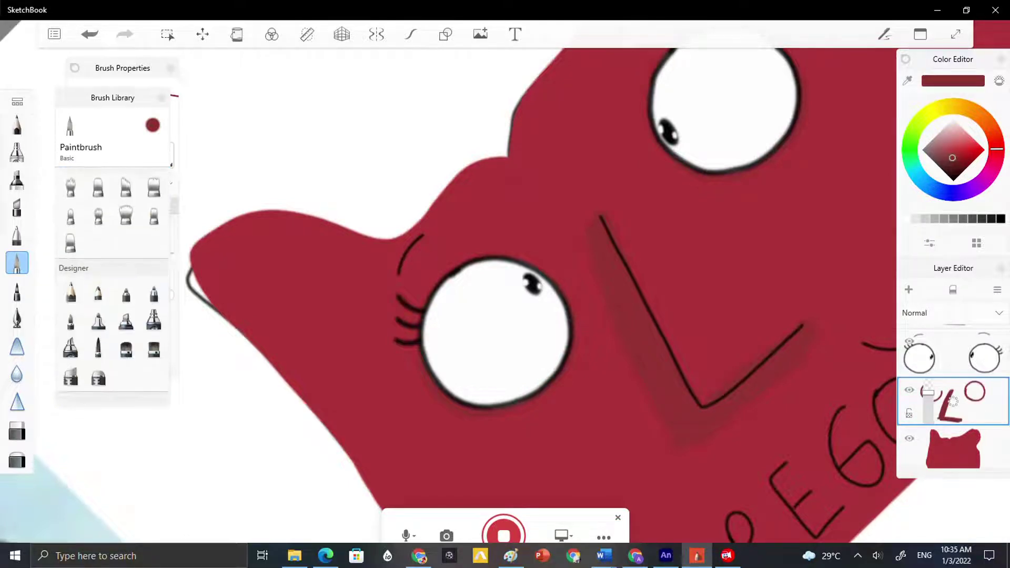
scroll(112, 284, down, 1)
click(154, 325)
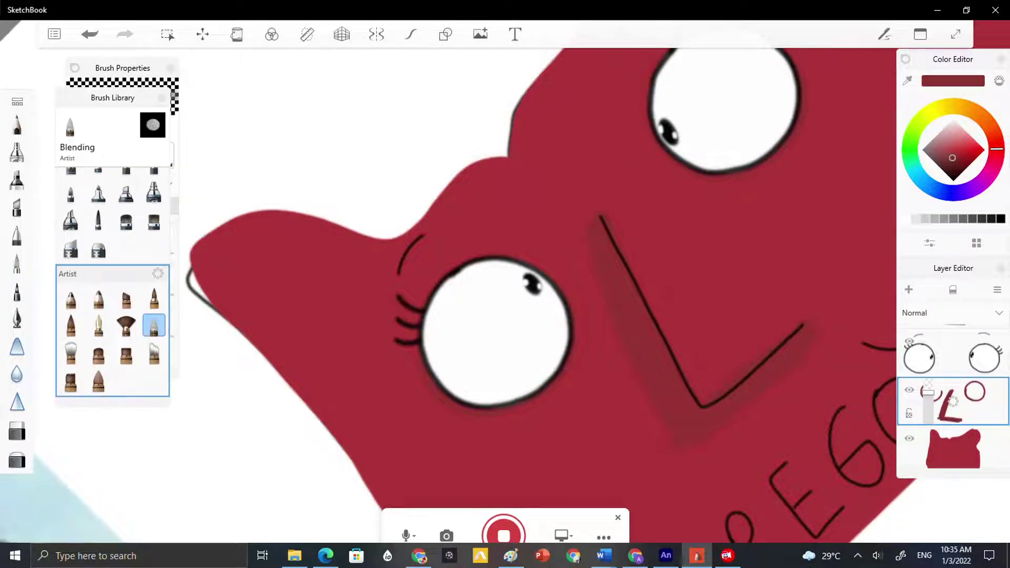
key(ctrl+z)
click(147, 129)
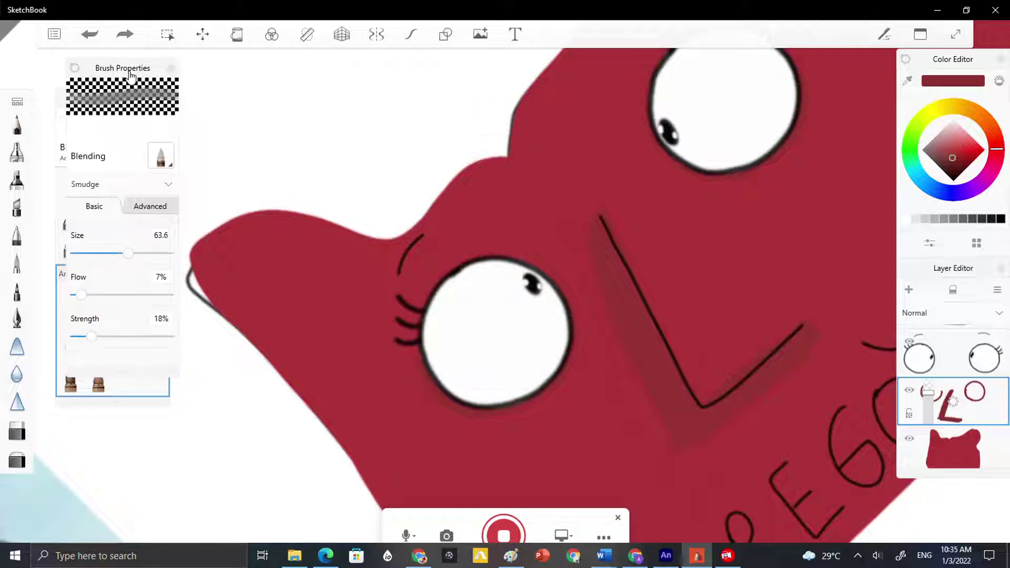
drag(132, 256, 95, 262)
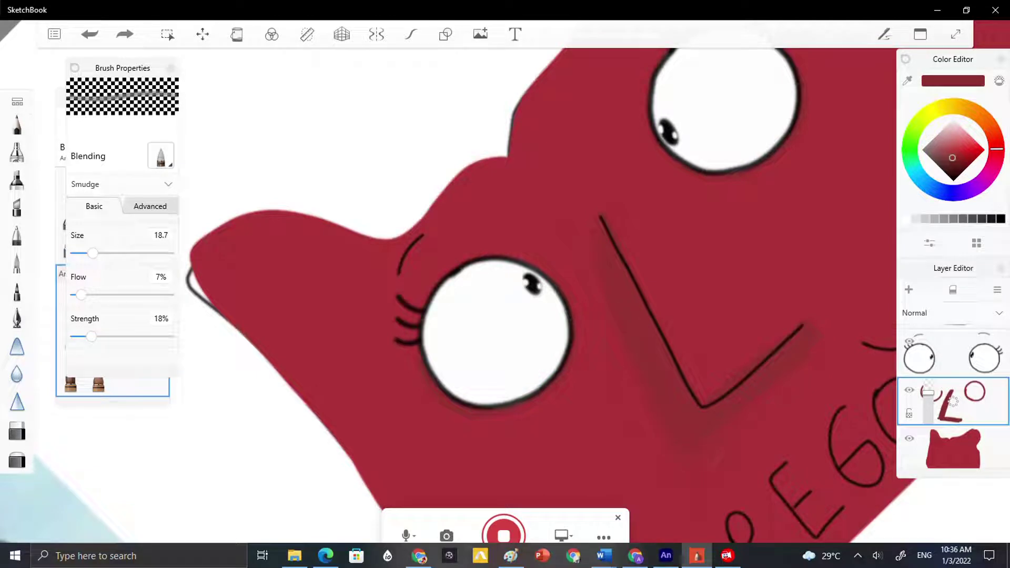
drag(702, 436, 626, 367)
- Set the Blending brush size to 63
click(158, 238)
click(271, 280)
click(271, 314)
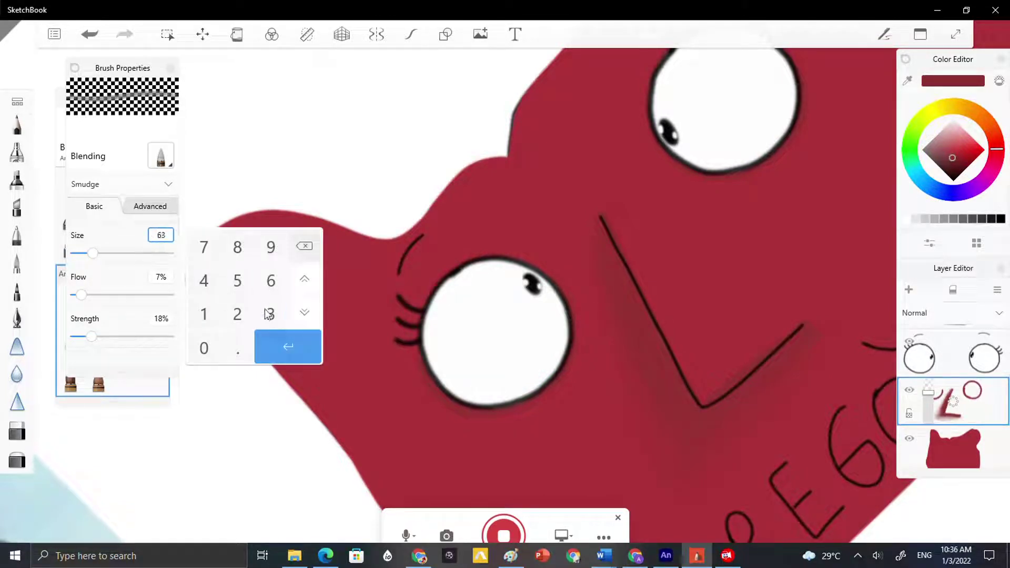
click(237, 348)
click(279, 344)
- Erase the dark red shadow spilling inside the nose's slanted line and base with the Hard Eraser at size 9.6
click(17, 317)
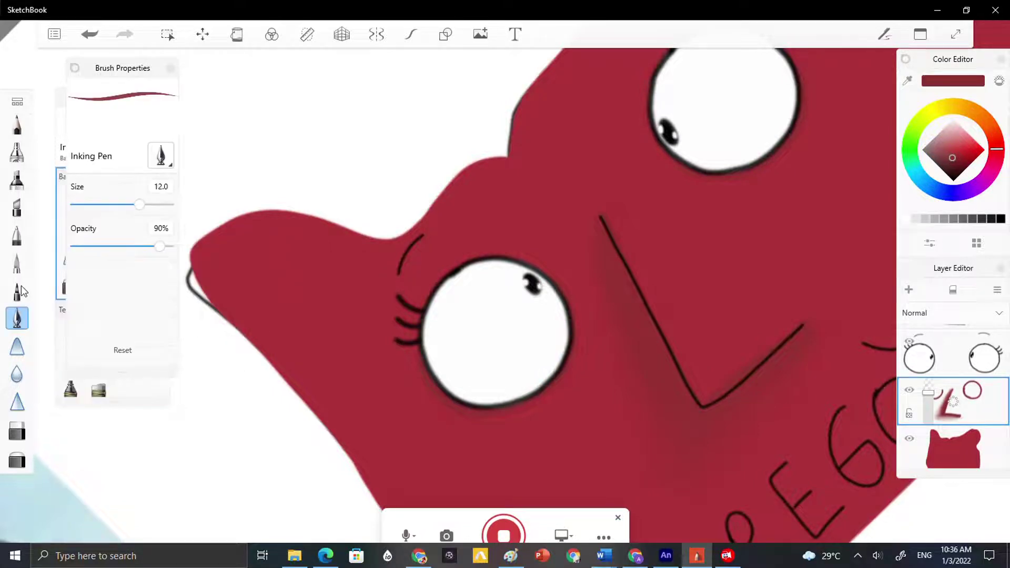
click(17, 290)
click(17, 430)
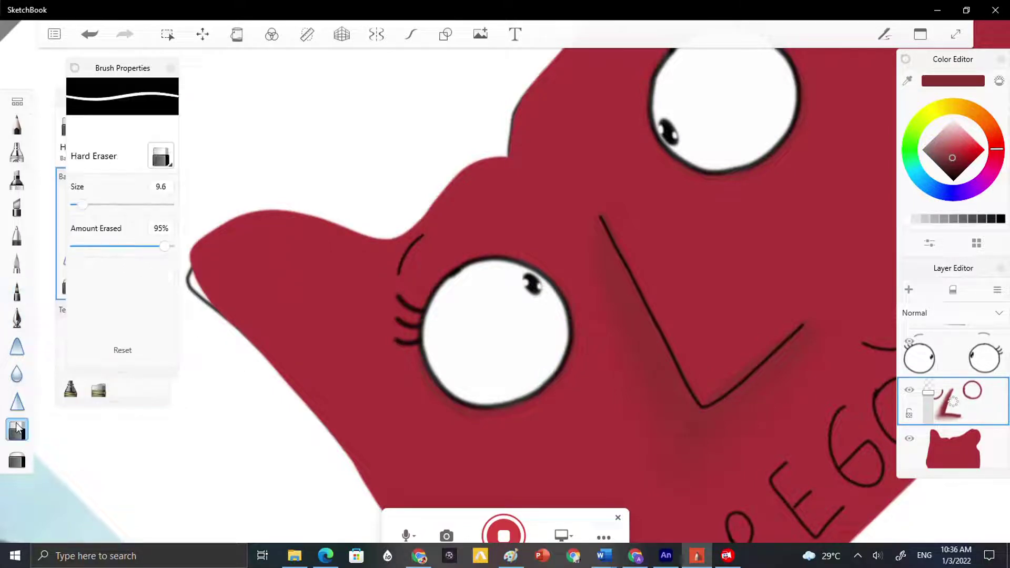
scroll(604, 228, up, 5)
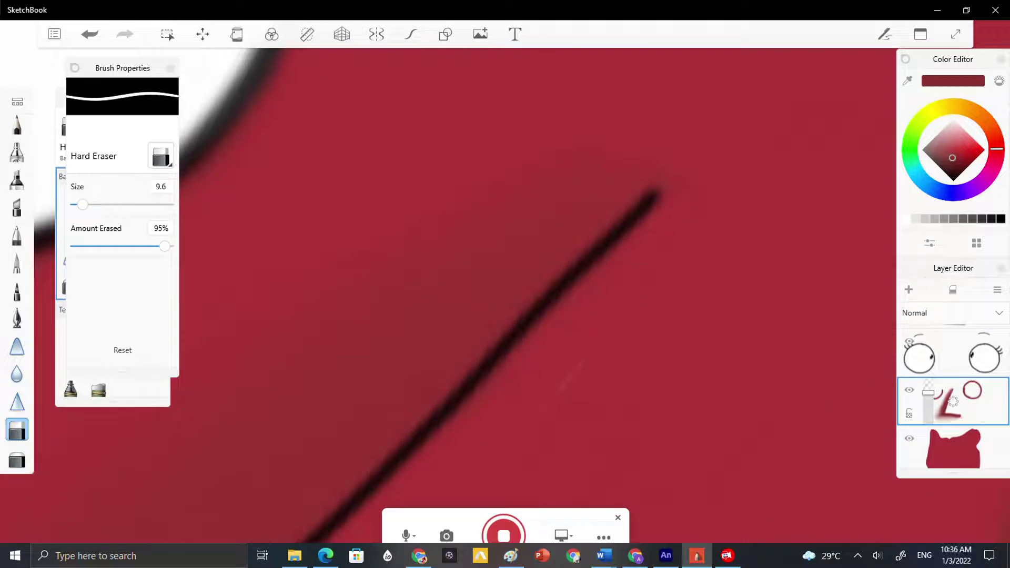
scroll(538, 294, down, 5)
scroll(538, 295, up, 4)
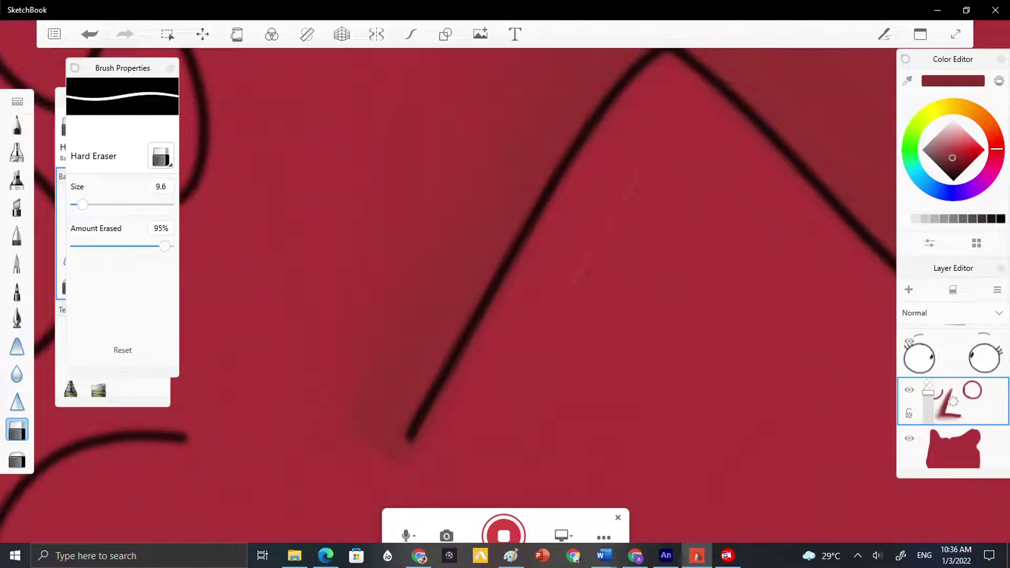
scroll(763, 402, down, 6)
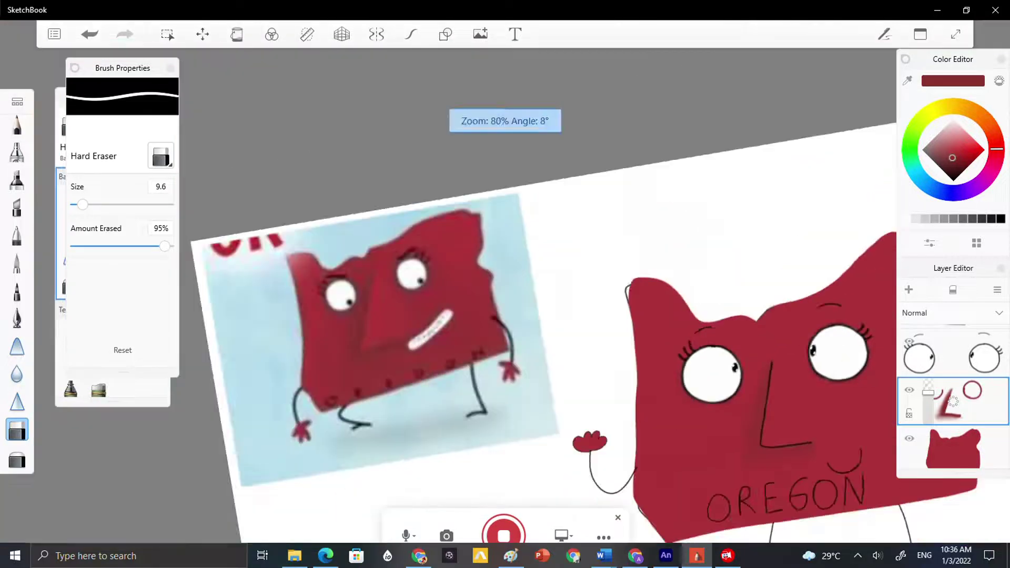
scroll(807, 421, up, 4)
scroll(505, 295, down, 5)
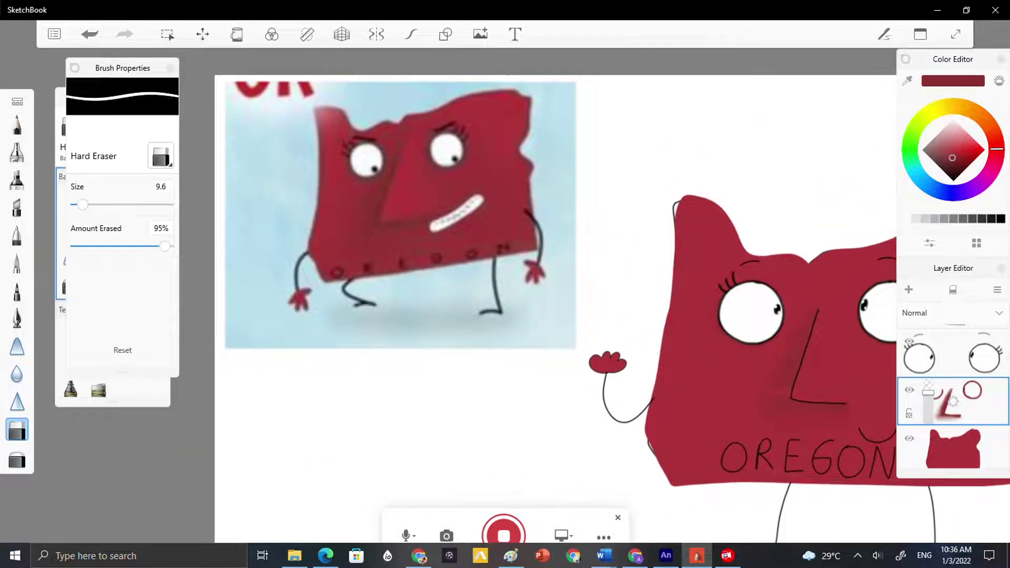
key(ctrl+z)
key(v)
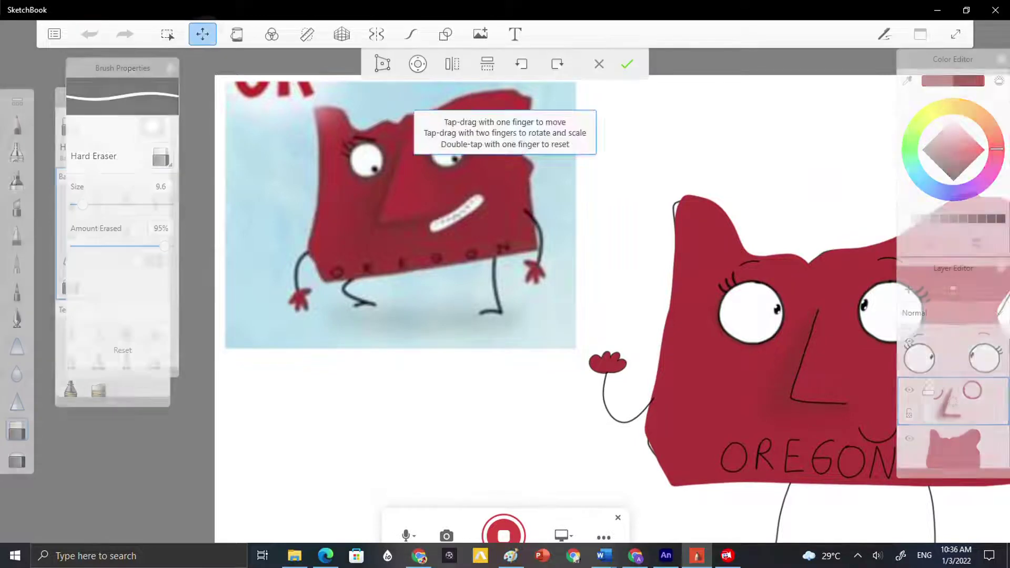
scroll(805, 363, down, 5)
click(598, 64)
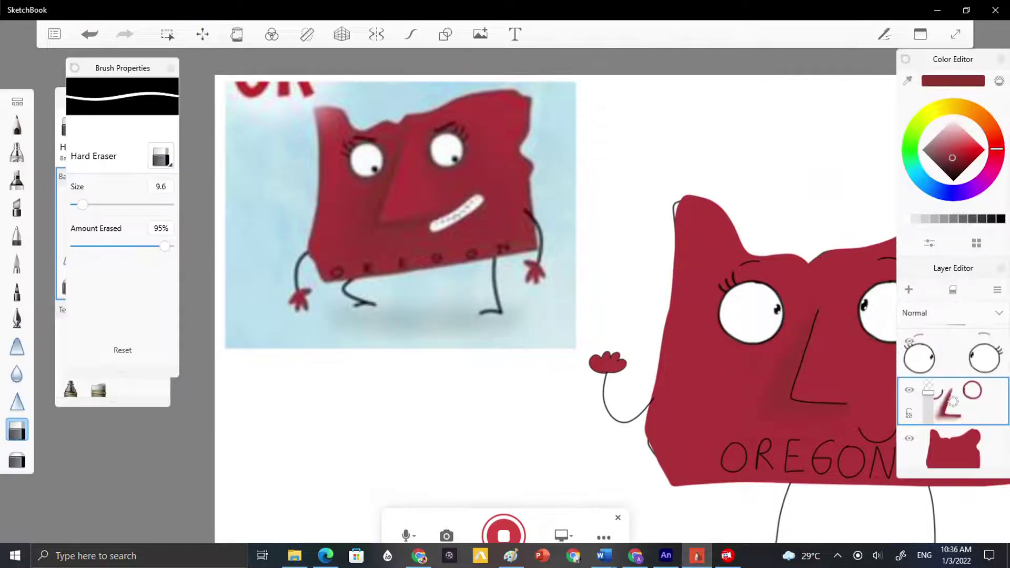
scroll(505, 311, down, 5)
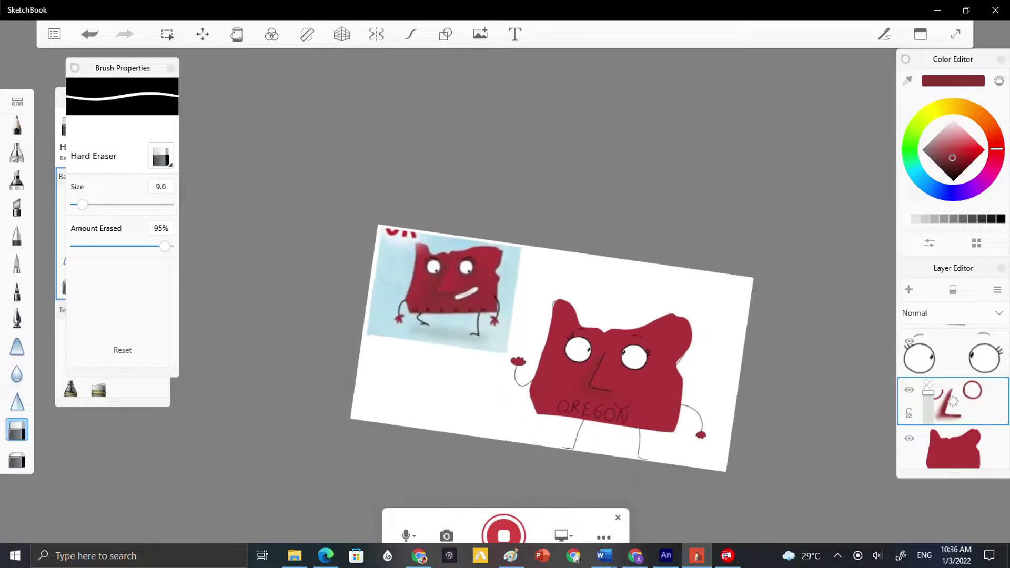
scroll(505, 311, up, 5)
scroll(505, 310, down, 3)
scroll(506, 310, up, 4)
scroll(505, 310, down, 5)
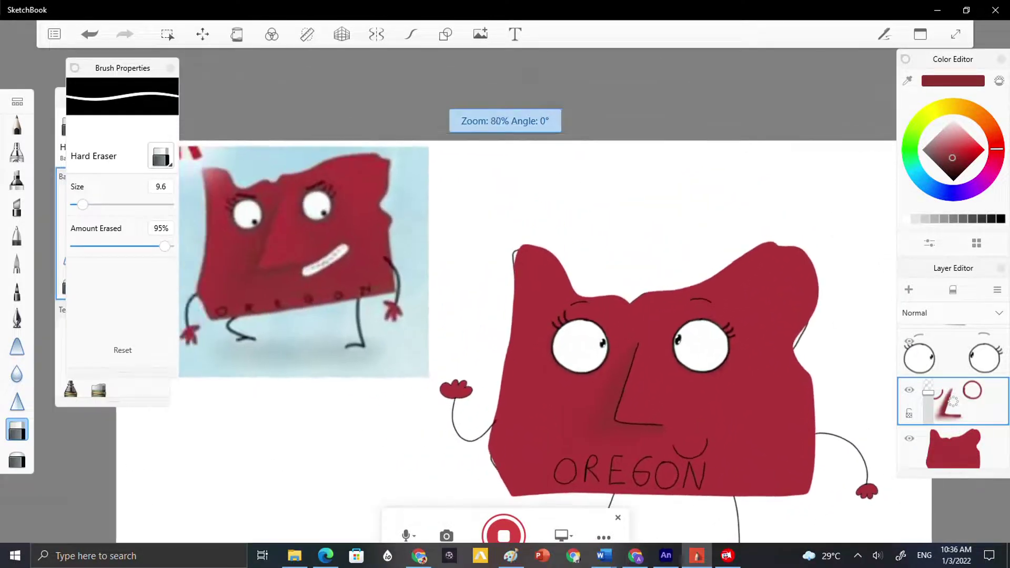
scroll(505, 311, up, 7)
scroll(505, 310, down, 5)
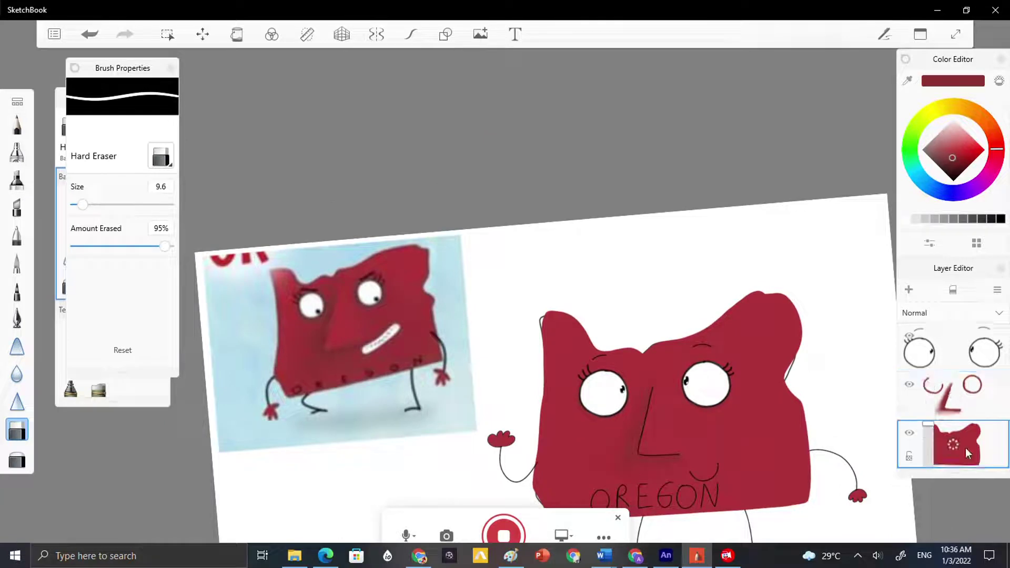
- Add a layer directly above the red body, sample the body's red, make it slightly duller and choose the Paintbrush
click(909, 290)
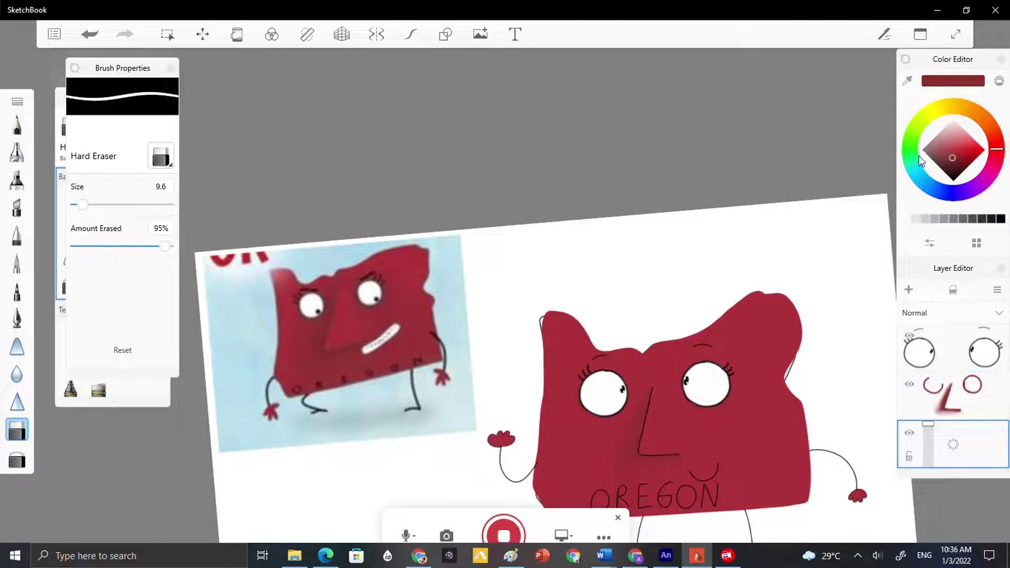
click(909, 82)
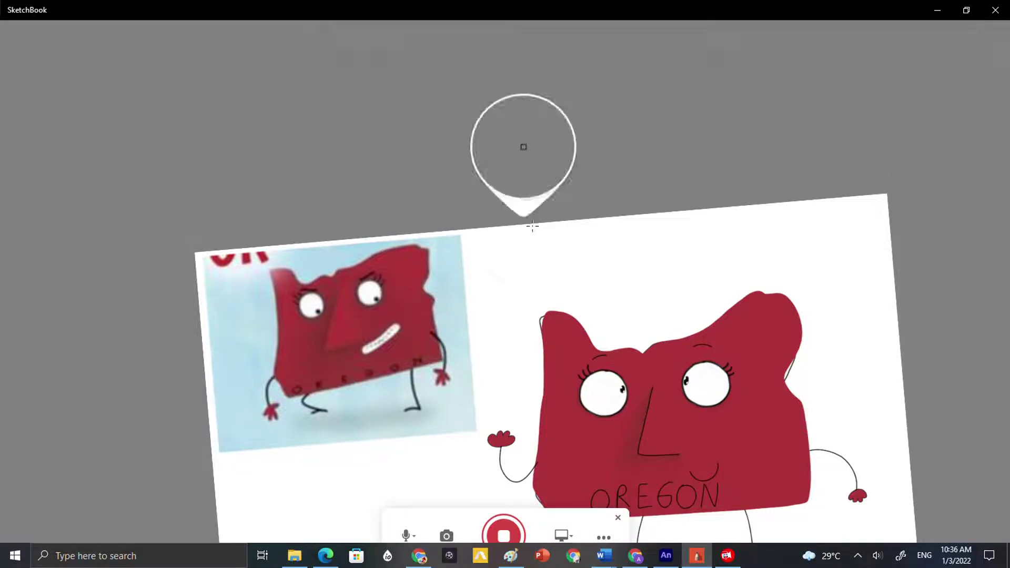
click(743, 355)
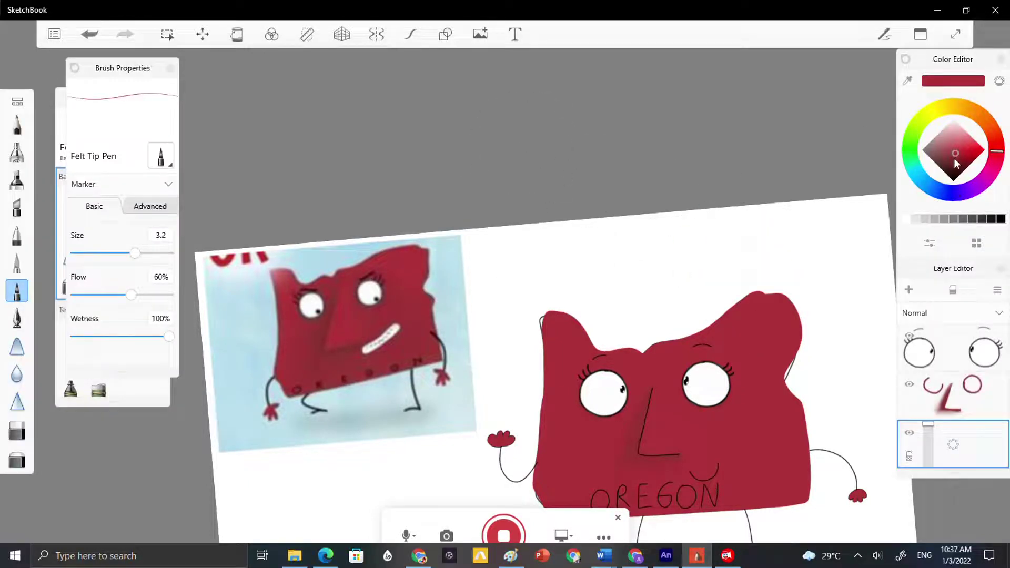
click(952, 154)
click(18, 268)
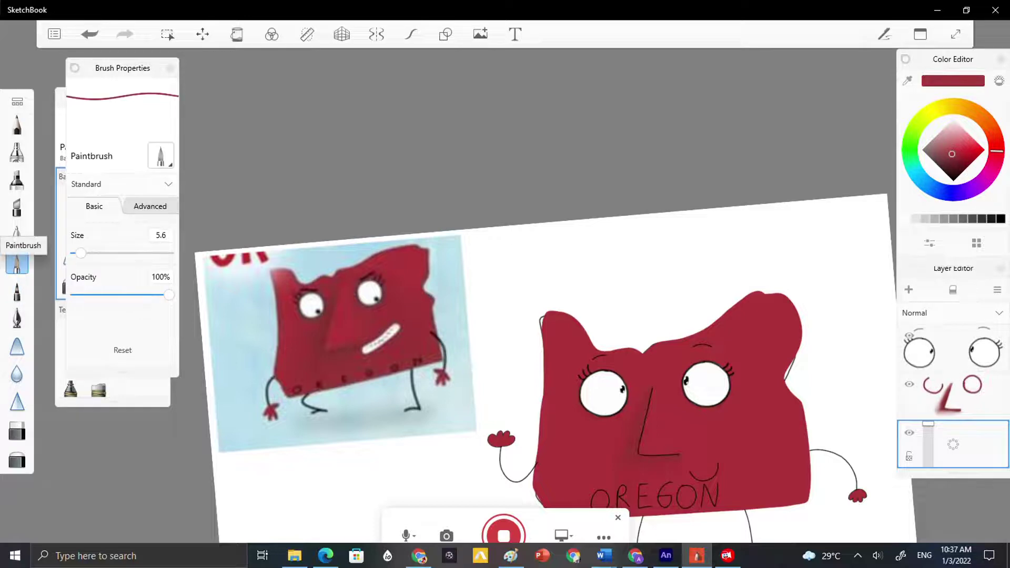
- Trace the body's outer edge with the duller red, covering the left side, bottom, right side and upper-right bump
scroll(538, 336, up, 3)
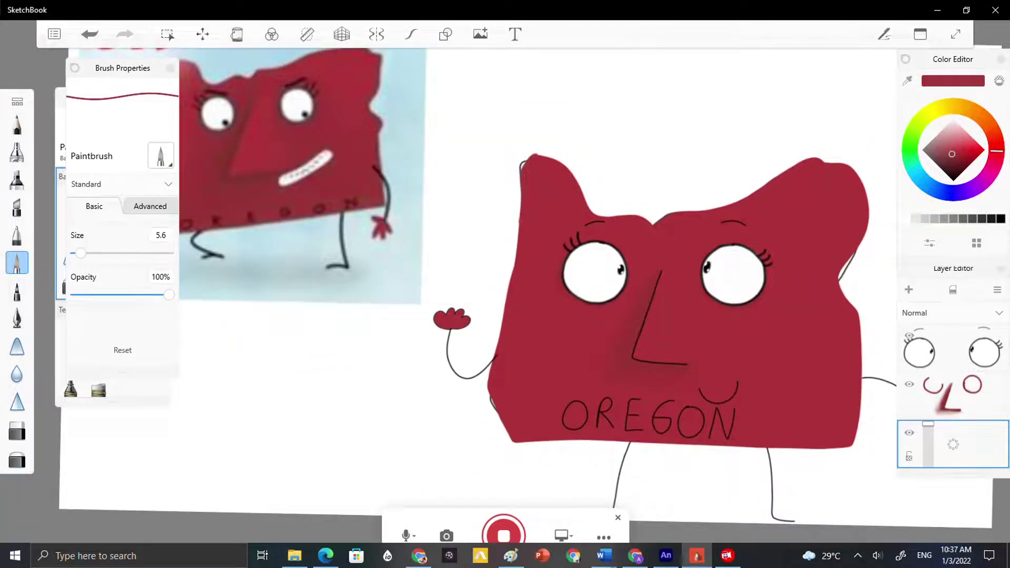
drag(518, 221, 513, 264)
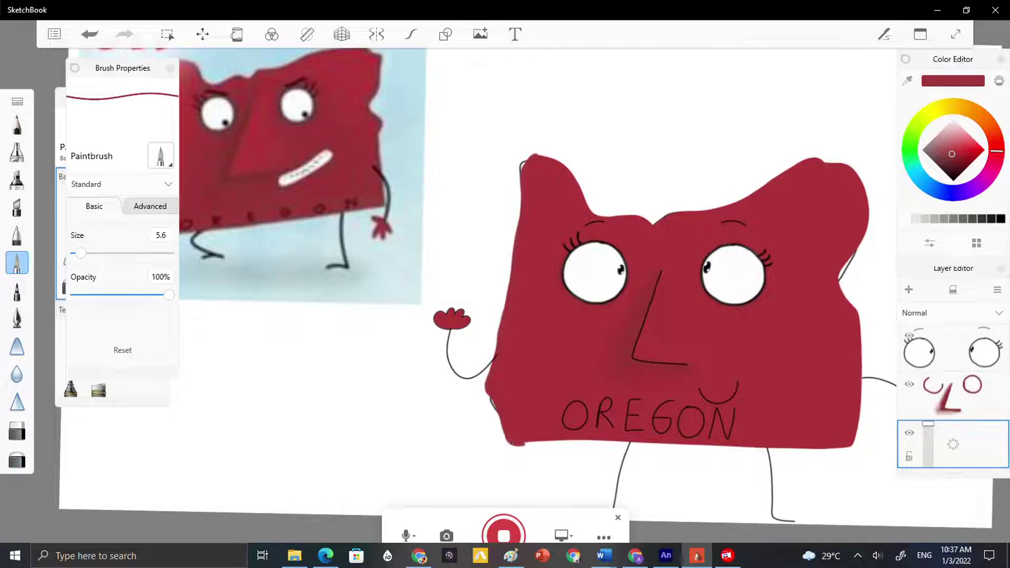
drag(524, 446, 581, 442)
drag(649, 446, 748, 448)
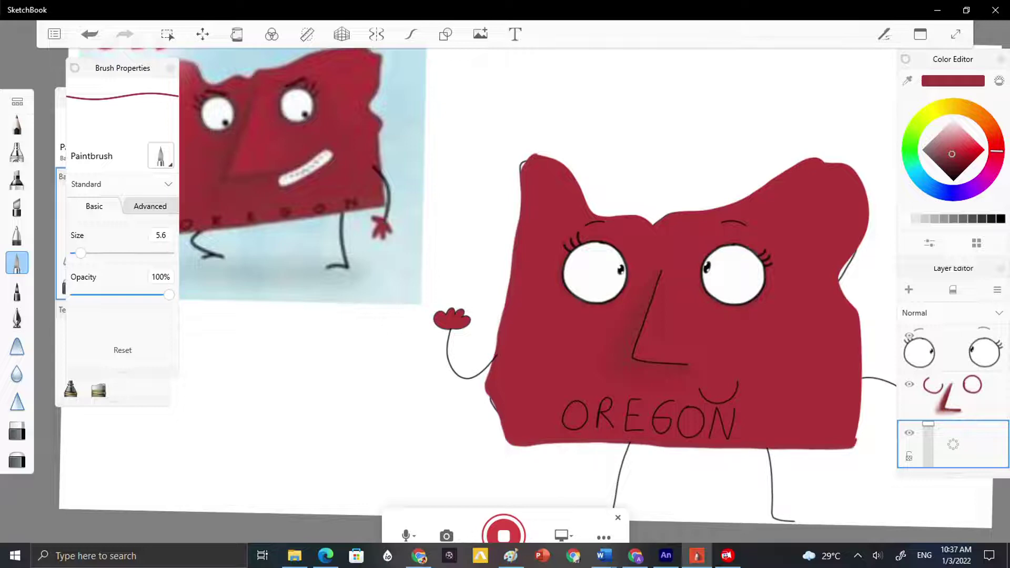
drag(864, 406, 864, 359)
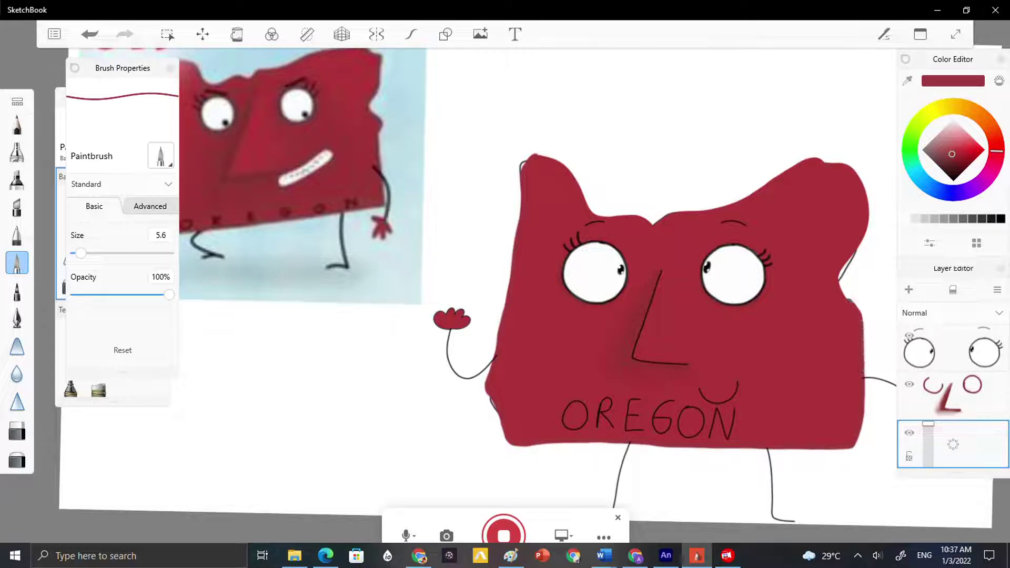
mouse_move(872, 227)
mouse_down()
mouse_move(855, 167)
mouse_move(783, 172)
mouse_up()
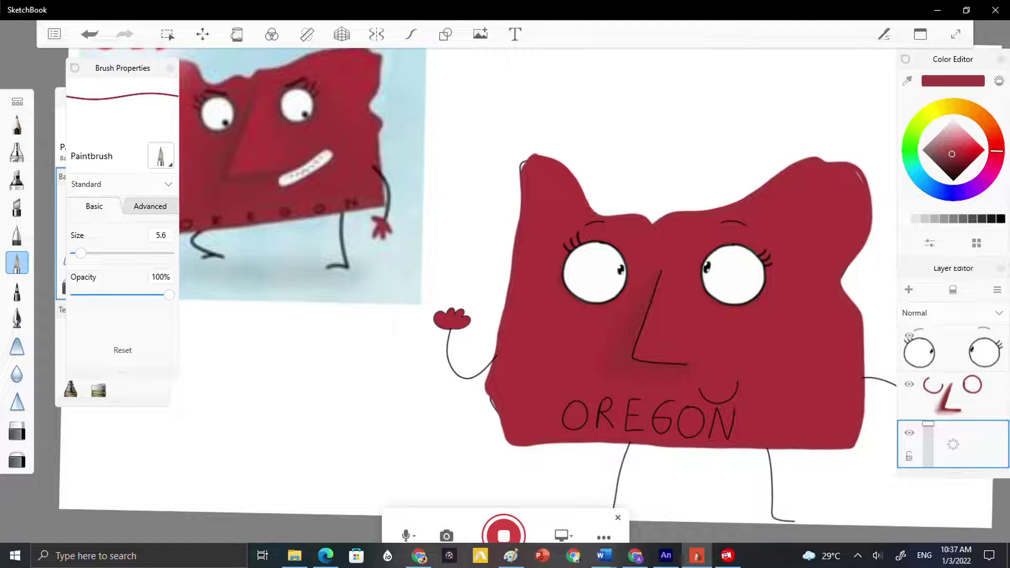
- Paint over the white gap inside the body's upper-right bump and sample the body's red as the brush colour
scroll(565, 106, up, 4)
scroll(853, 168, up, 6)
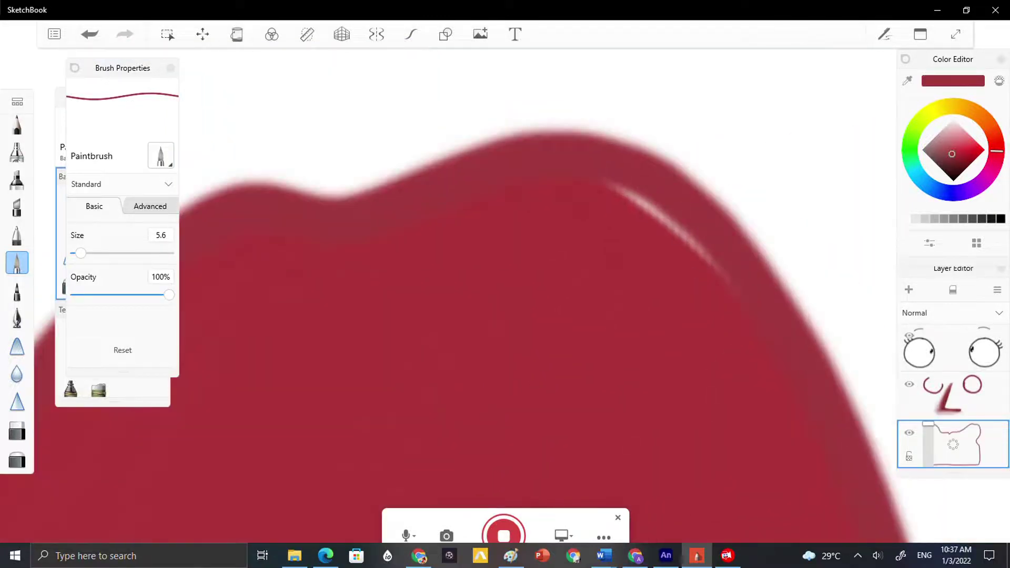
drag(616, 187, 731, 287)
scroll(737, 368, down, 5)
scroll(736, 368, up, 4)
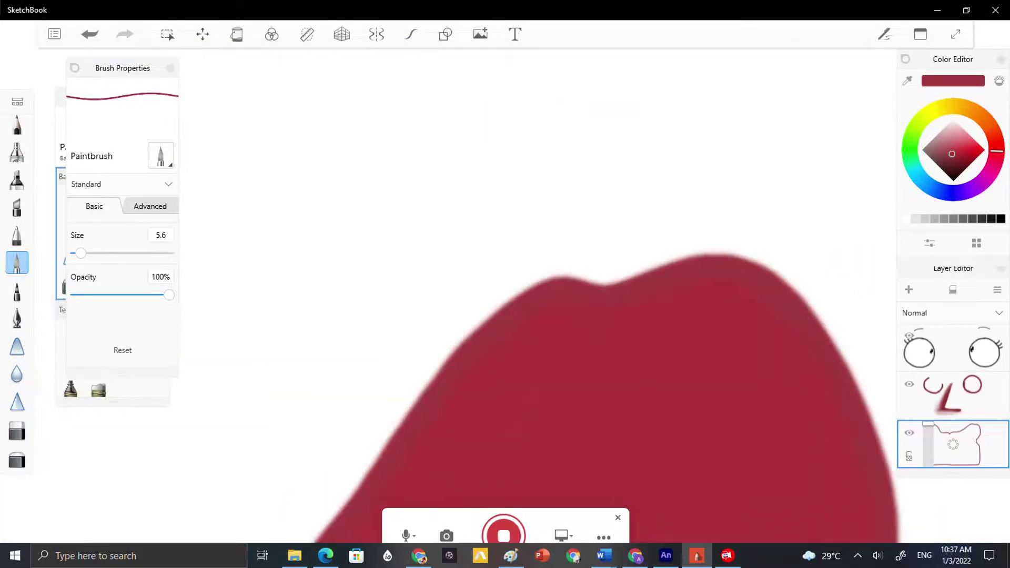
click(907, 80)
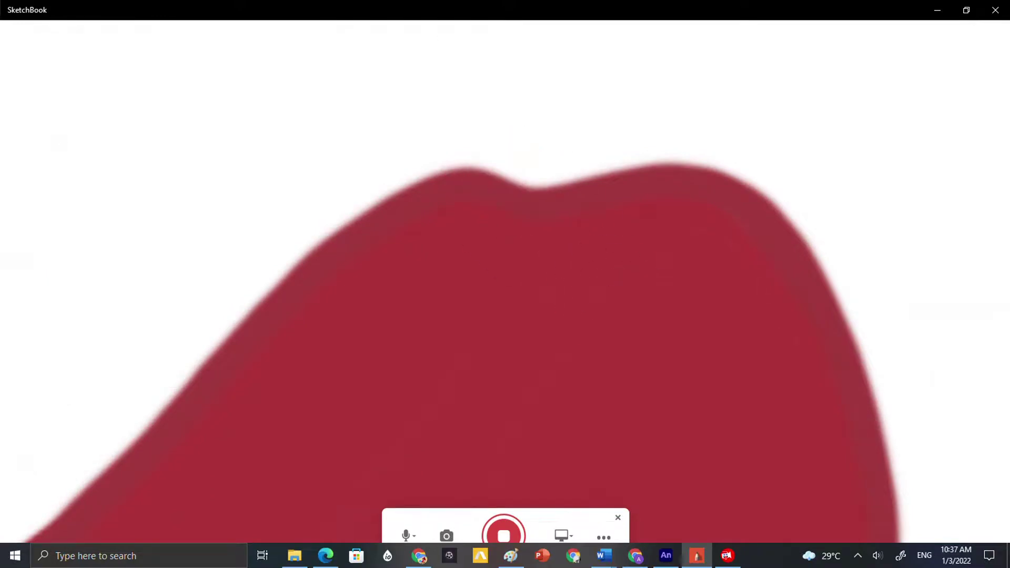
scroll(737, 369, down, 10)
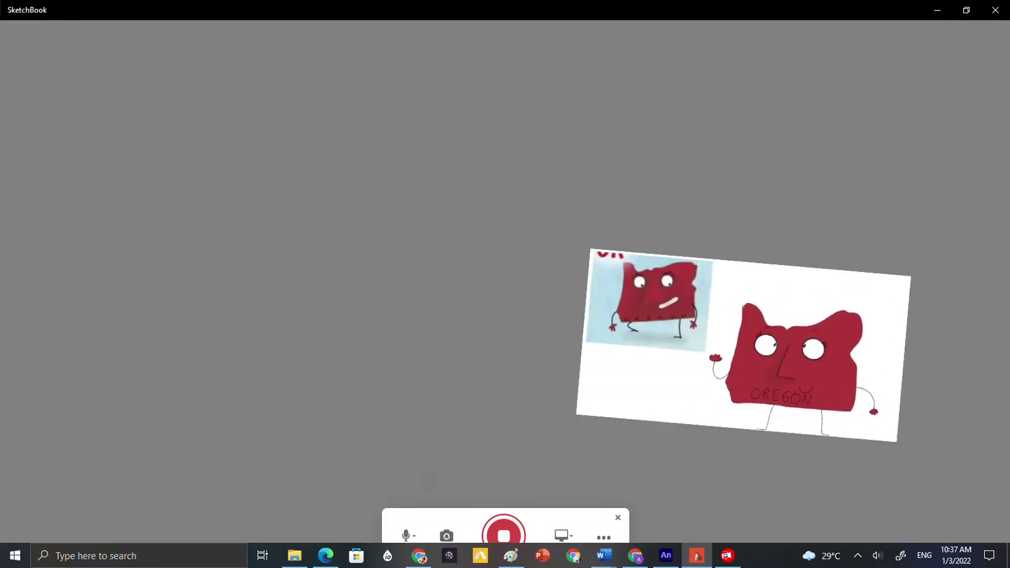
scroll(889, 407, up, 3)
scroll(492, 242, up, 4)
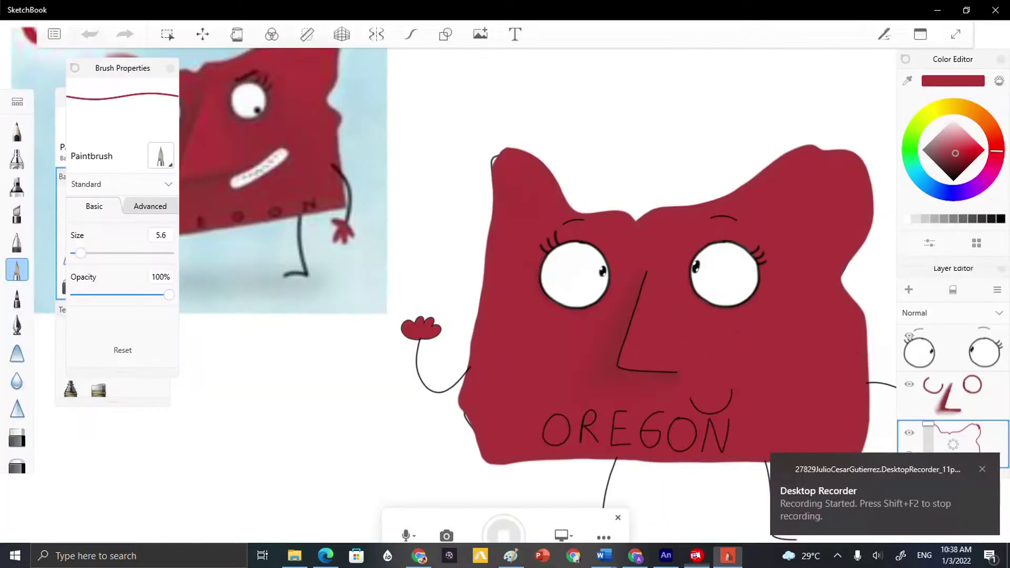
- Delete the reference picture layer just above the background
scroll(623, 349, down, 3)
scroll(623, 349, up, 3)
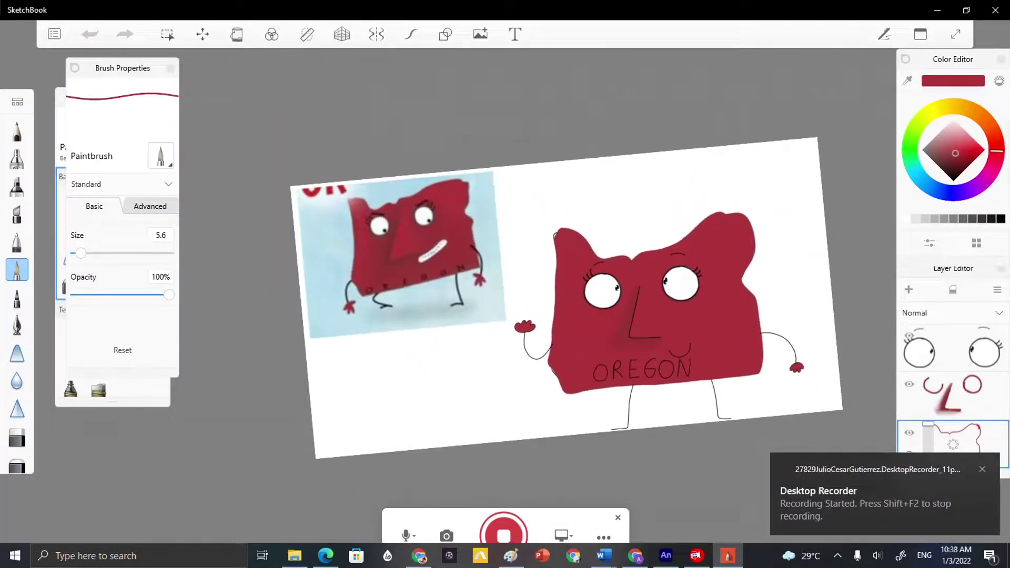
scroll(568, 305, up, 2)
scroll(532, 272, down, 1)
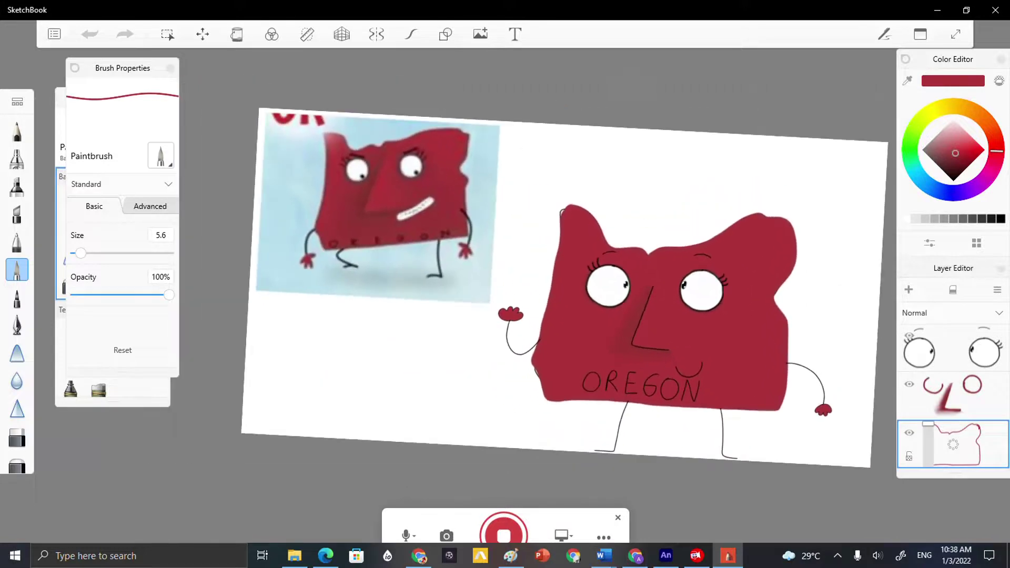
scroll(1005, 452, down, 3)
click(952, 395)
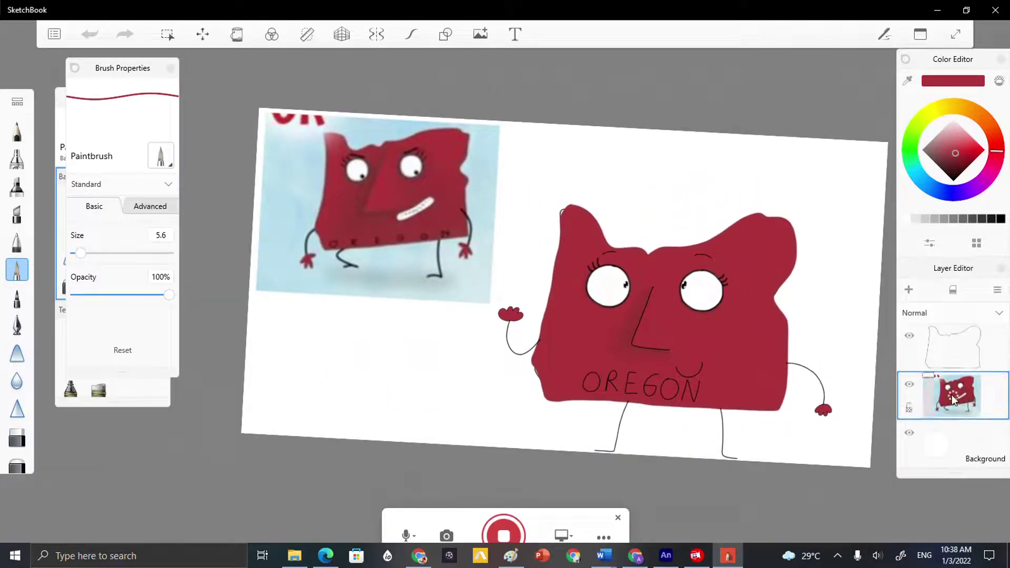
mouse_move(952, 395)
mouse_down()
mouse_move(961, 421)
mouse_move(958, 377)
mouse_up()
click(977, 366)
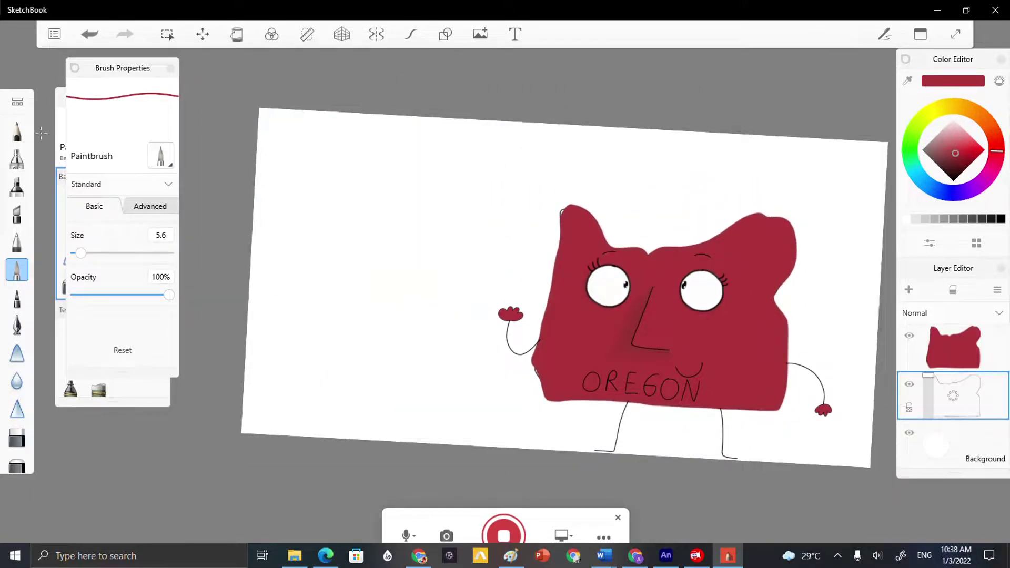
- Set the brush colour to a muted medium blue
click(924, 178)
drag(973, 152, 958, 157)
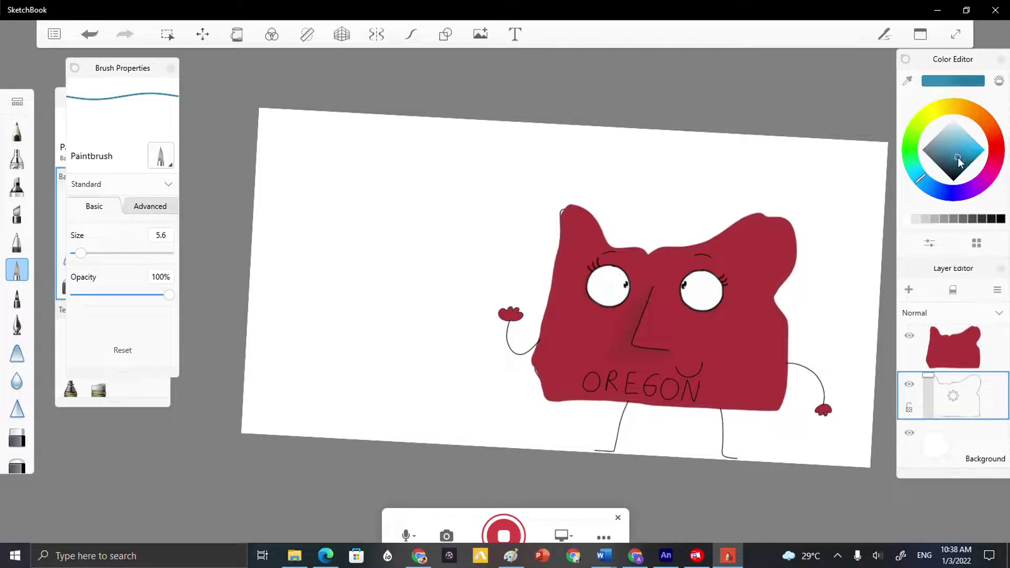
- Hand-letter a large blue "Hi!" in the empty area to the left of the character
drag(346, 151, 343, 280)
drag(390, 153, 387, 272)
drag(344, 223, 390, 223)
drag(415, 246, 421, 279)
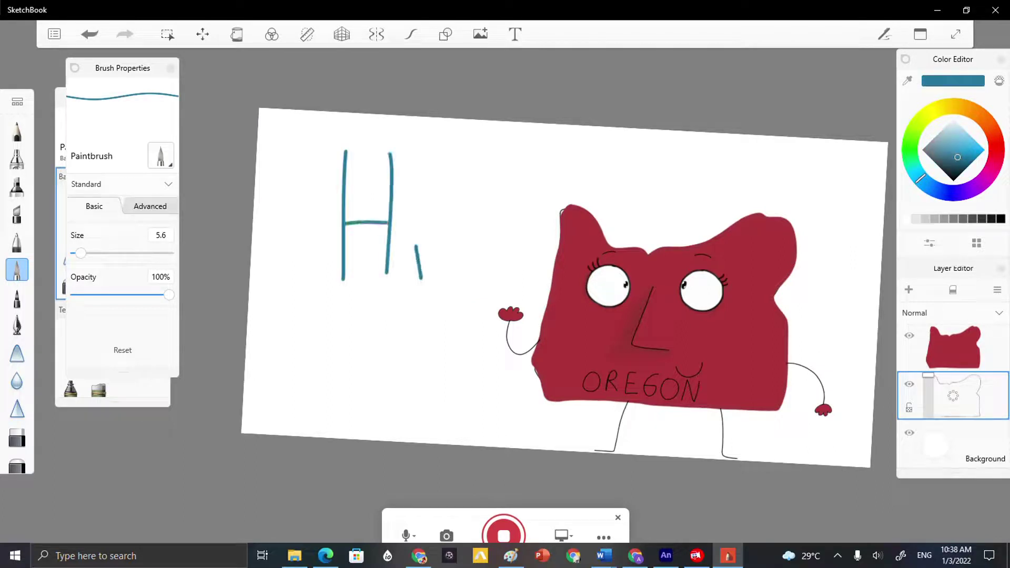
click(418, 196)
drag(461, 163, 467, 271)
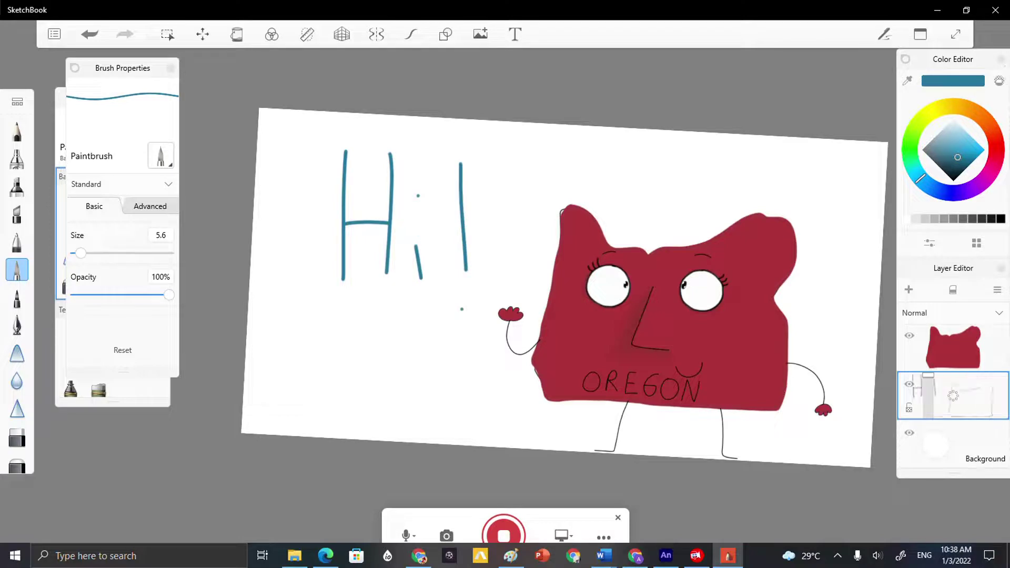
- Undo all strokes of the blue "Hi!" lettering
click(90, 33)
click(90, 33)
click(89, 34)
click(90, 34)
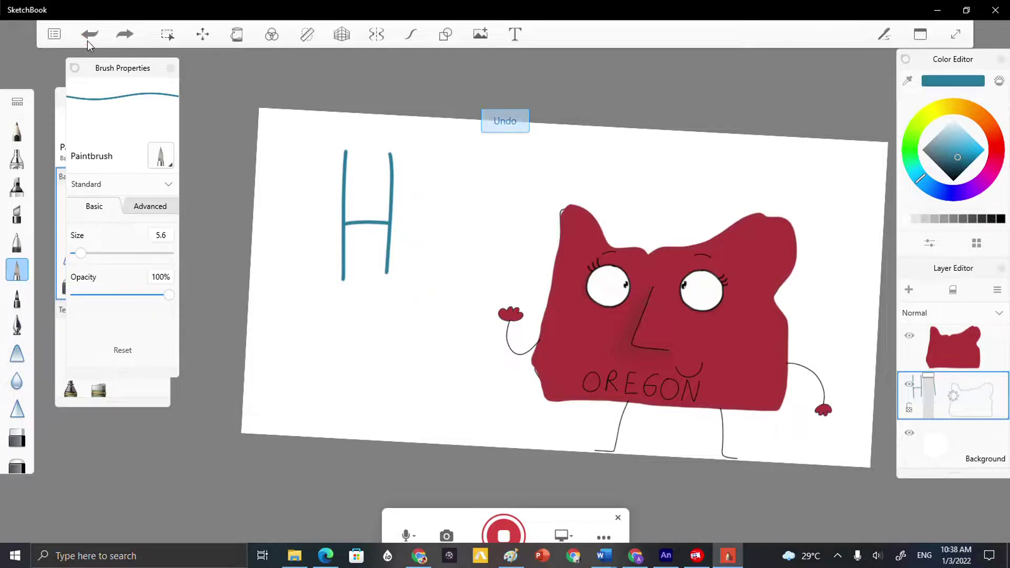
click(90, 34)
click(89, 34)
click(90, 34)
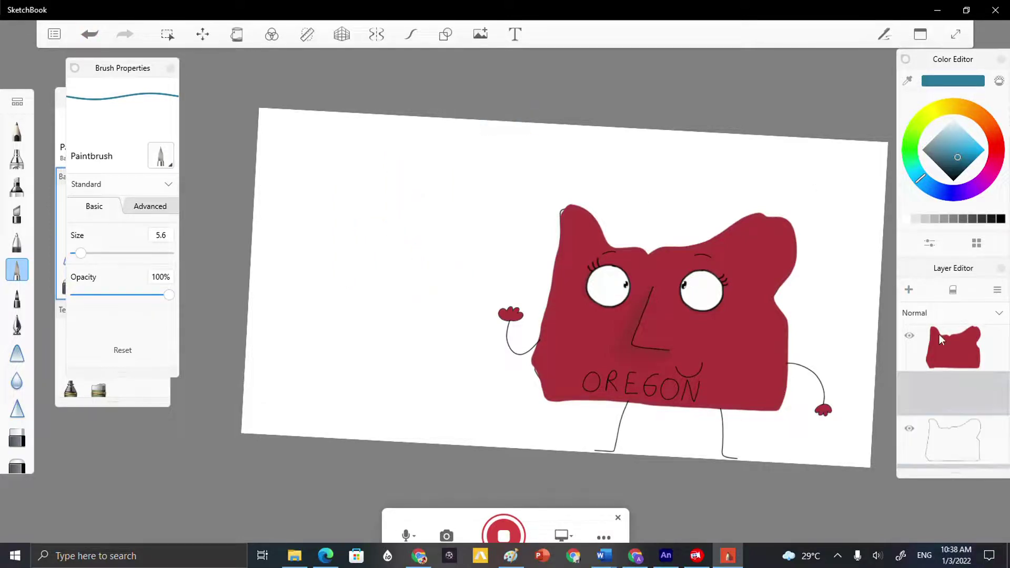
- Add a new empty layer and move it to the top of the layer stack
drag(982, 391, 985, 342)
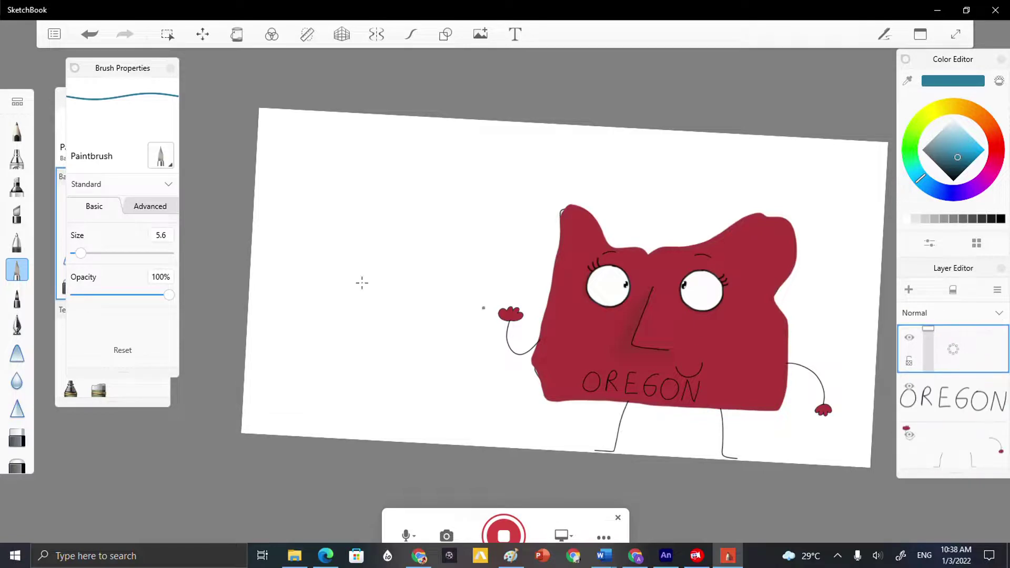
- Hand-letter a large blue "Hi!" in the empty area to the left of the character
drag(373, 171, 366, 285)
drag(424, 170, 418, 286)
mouse_move(364, 229)
mouse_down()
mouse_move(432, 230)
mouse_move(457, 273)
mouse_up()
click(457, 193)
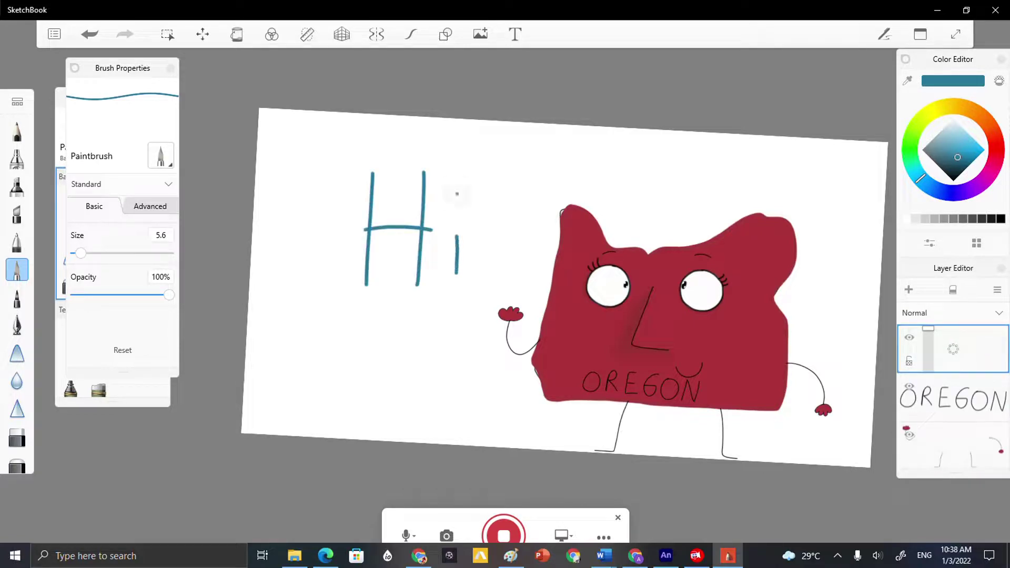
drag(483, 183, 473, 265)
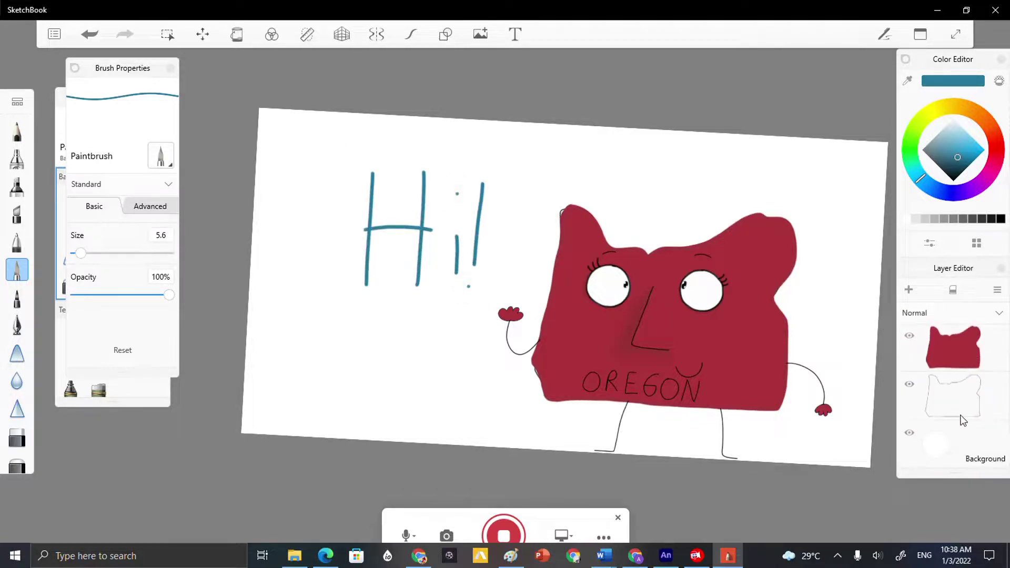
- Move the red body fill layer beneath the shaded outline layer and change the background colour to light cyan
drag(953, 396, 979, 377)
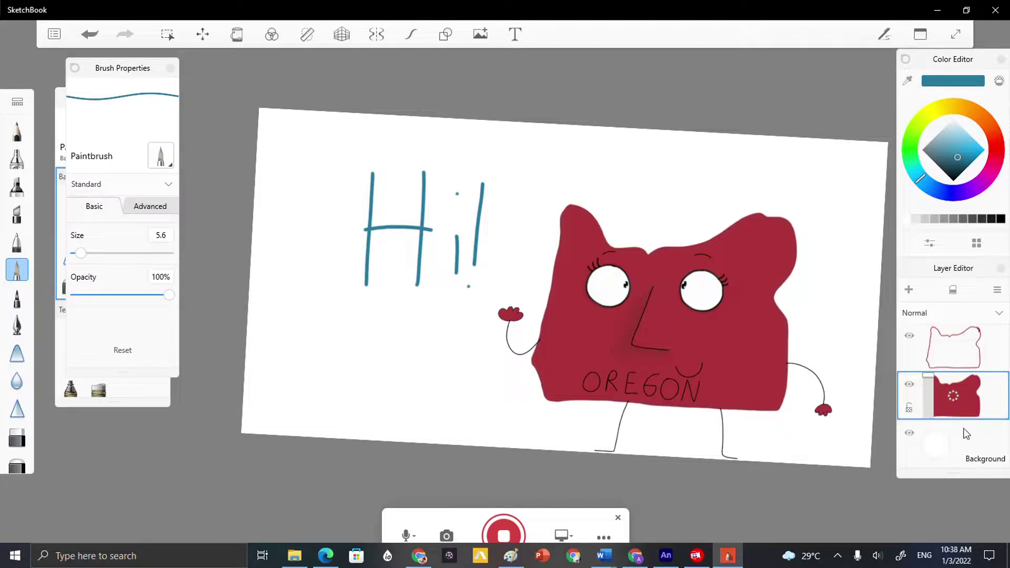
click(946, 442)
click(904, 459)
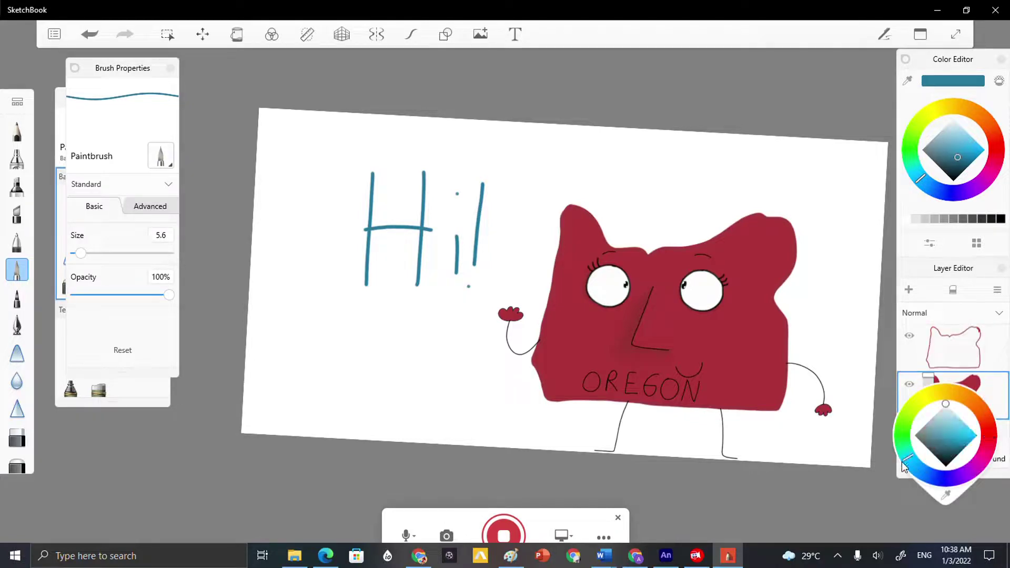
click(958, 416)
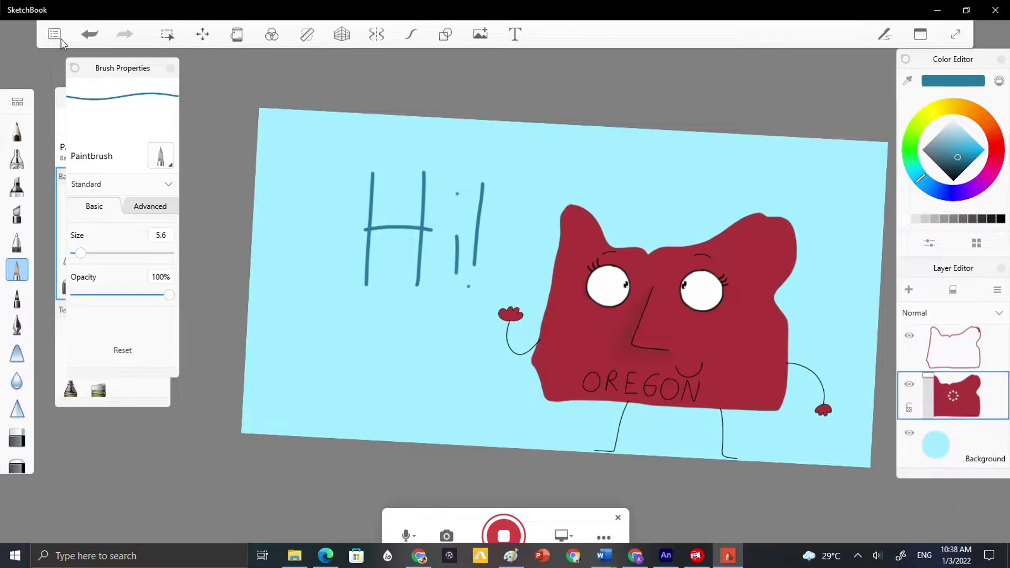
- Add a new layer directly beneath the "Hi!" lettering layer and set the brush colour to a very pale blue
scroll(337, 190, up, 3)
scroll(957, 373, up, 4)
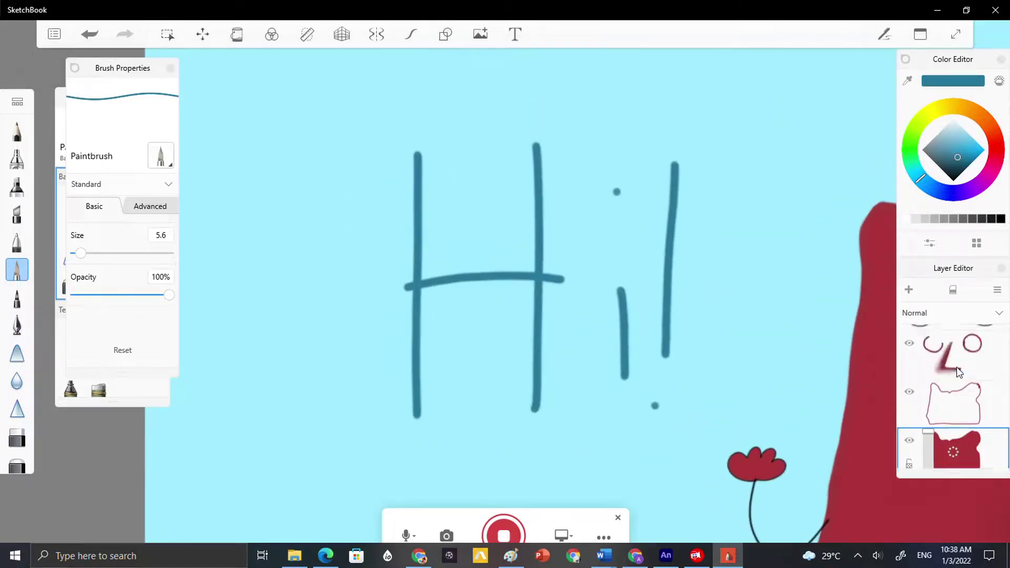
click(933, 348)
click(909, 290)
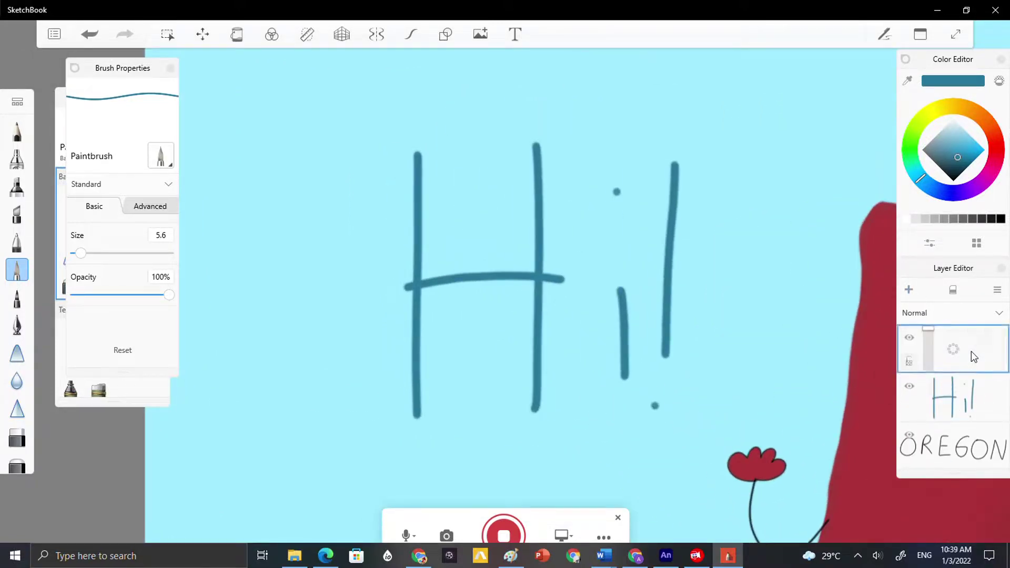
drag(971, 351, 974, 389)
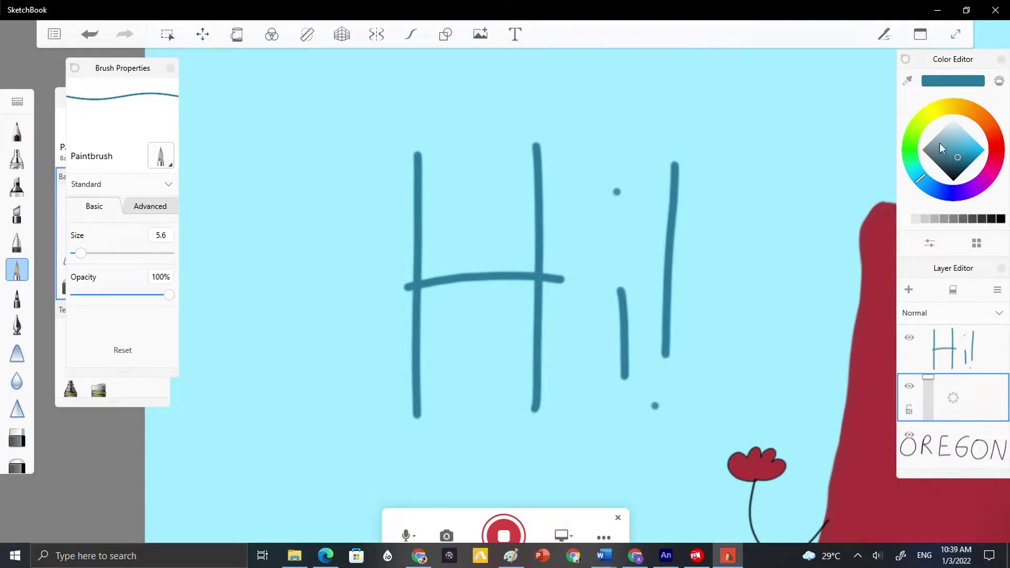
drag(939, 143, 945, 87)
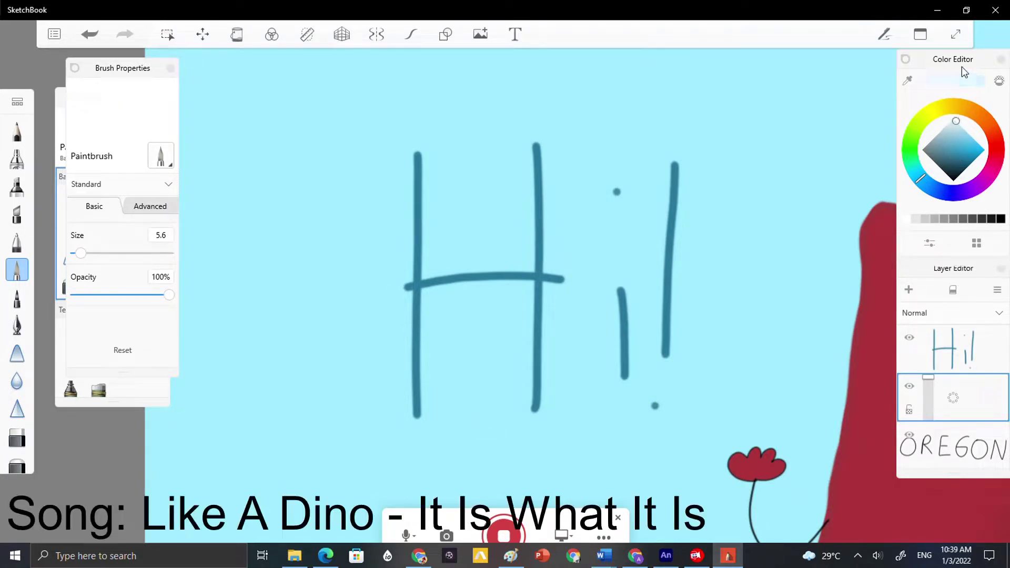
mouse_move(413, 144)
mouse_down()
mouse_move(403, 400)
mouse_move(417, 423)
mouse_move(429, 403)
mouse_up()
key(ctrl+z)
scroll(474, 276, up, 3)
drag(400, 97, 371, 464)
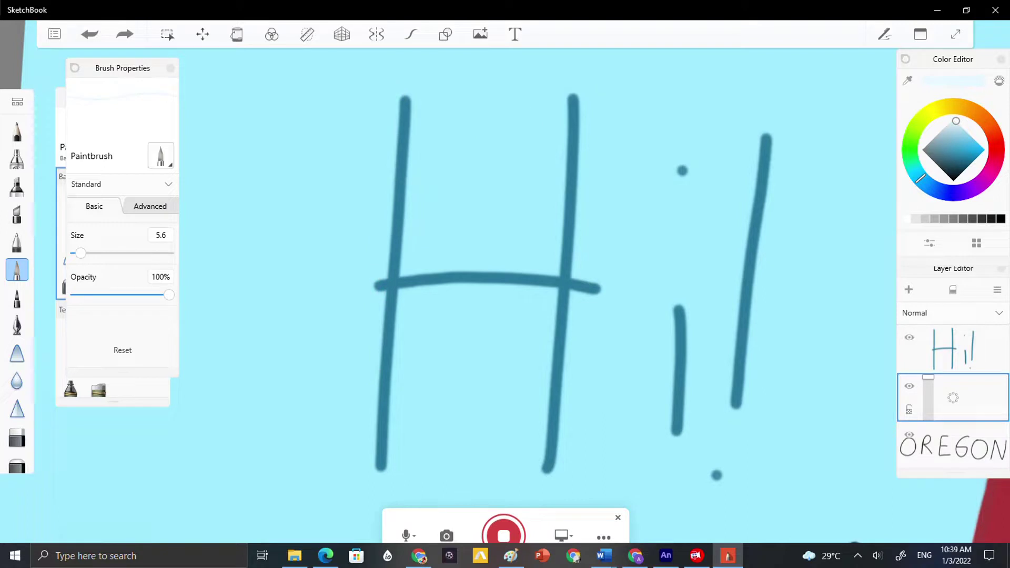
click(17, 158)
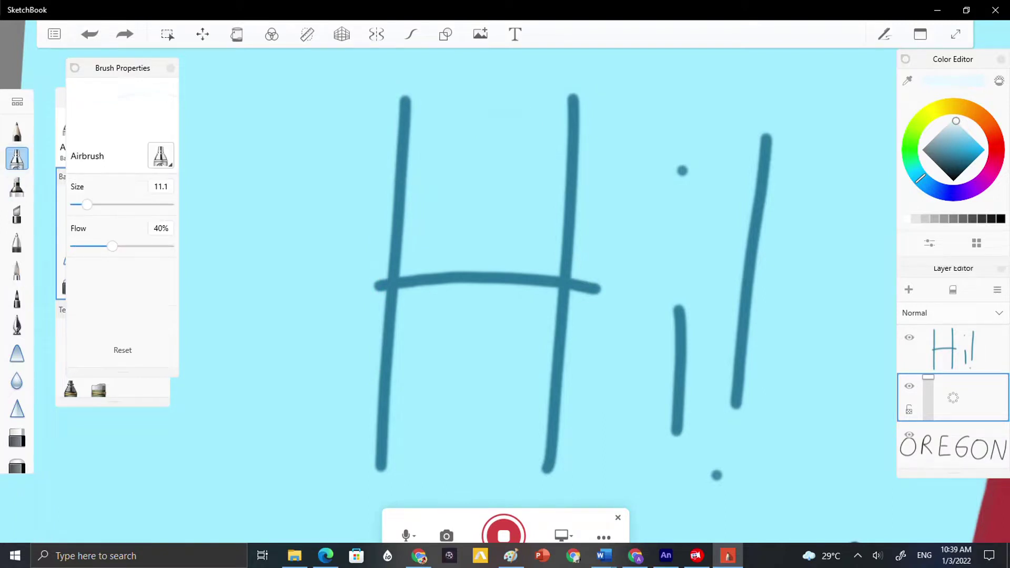
- Paint a pale glow behind the uprights and crossbar of the "H" with the size 16.0 Marker
click(17, 187)
mouse_move(395, 97)
mouse_down()
mouse_move(368, 473)
mouse_move(415, 185)
mouse_move(399, 88)
mouse_up()
drag(416, 273, 559, 295)
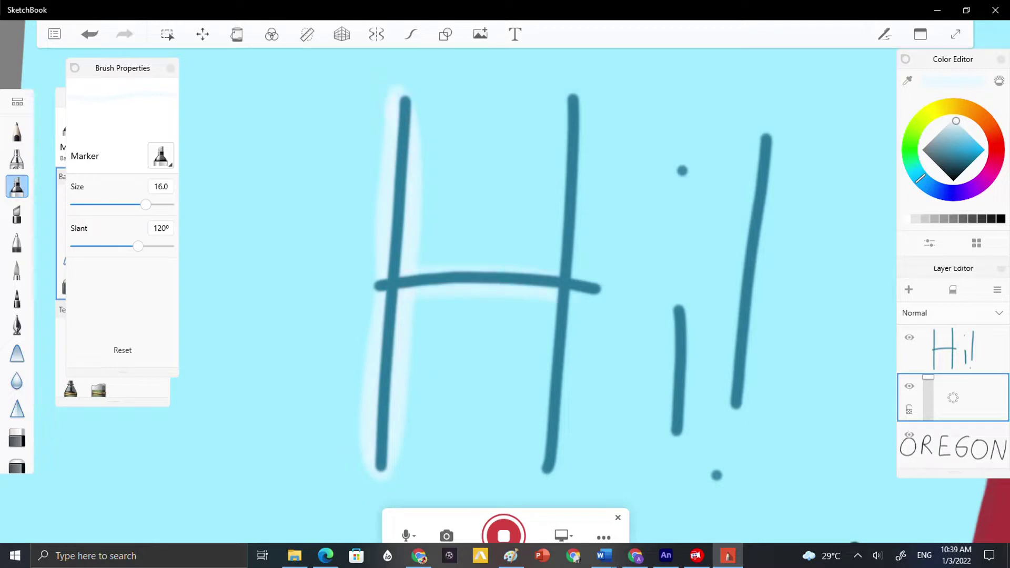
mouse_move(563, 84)
mouse_down()
mouse_move(579, 217)
mouse_move(568, 409)
mouse_move(540, 413)
mouse_move(557, 224)
mouse_up()
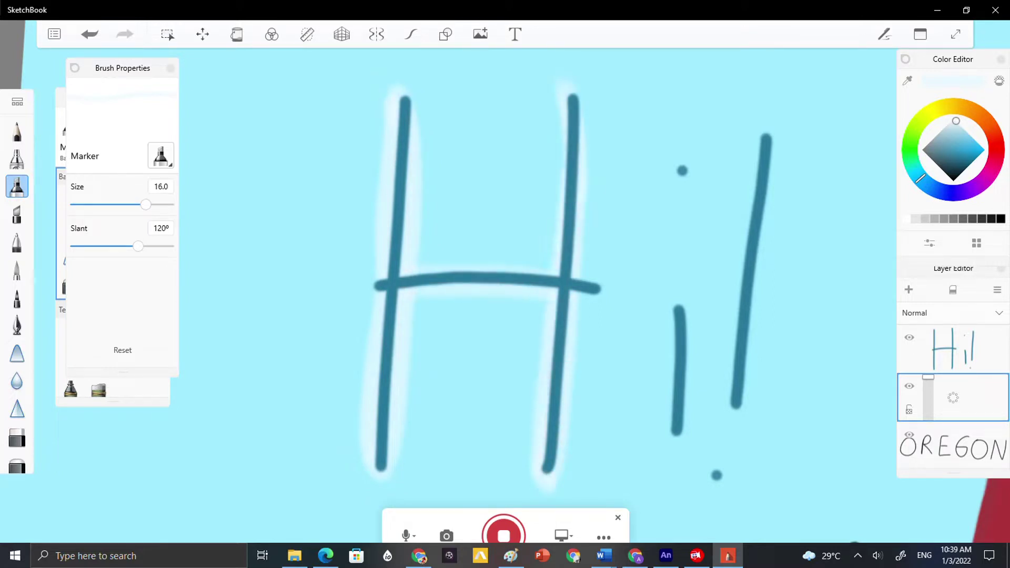
drag(578, 298, 587, 273)
- Paint the same pale glow behind the "i", the exclamation mark and their dots
drag(677, 166, 685, 175)
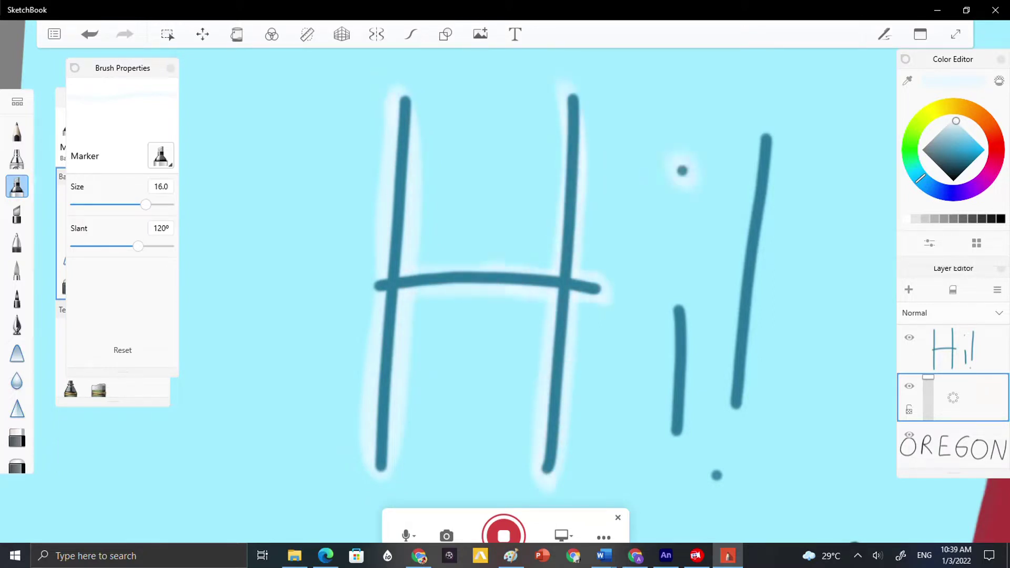
mouse_move(673, 289)
mouse_down()
mouse_move(681, 452)
mouse_move(696, 305)
mouse_up()
mouse_move(765, 127)
mouse_down()
mouse_move(732, 314)
mouse_move(765, 306)
mouse_move(774, 148)
mouse_up()
drag(712, 463, 725, 486)
scroll(505, 284, down, 5)
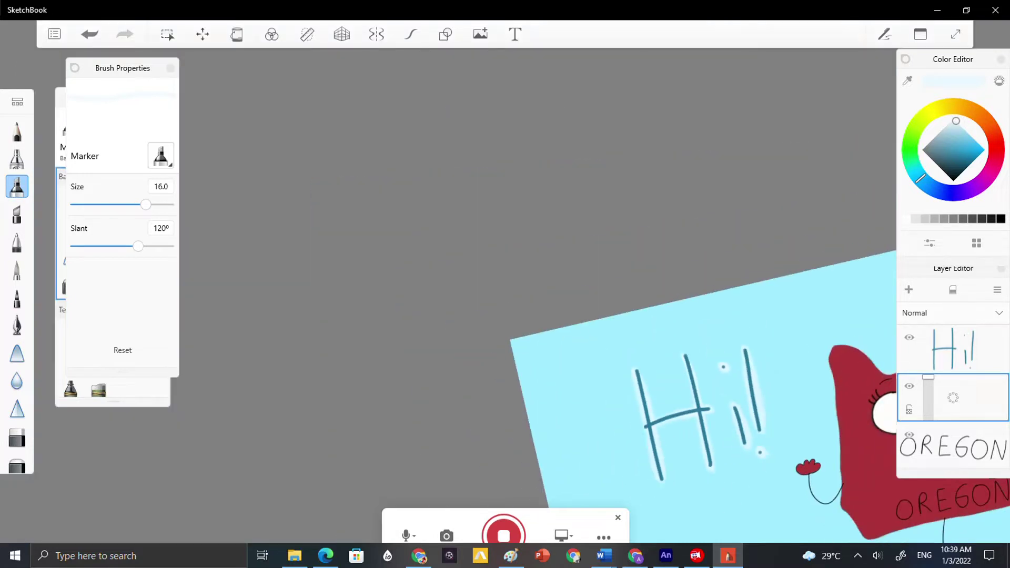
- Lower the opacity of the pale glow layer to 79%
mouse_move(938, 392)
mouse_down()
mouse_move(925, 406)
mouse_move(928, 373)
mouse_move(927, 386)
mouse_up()
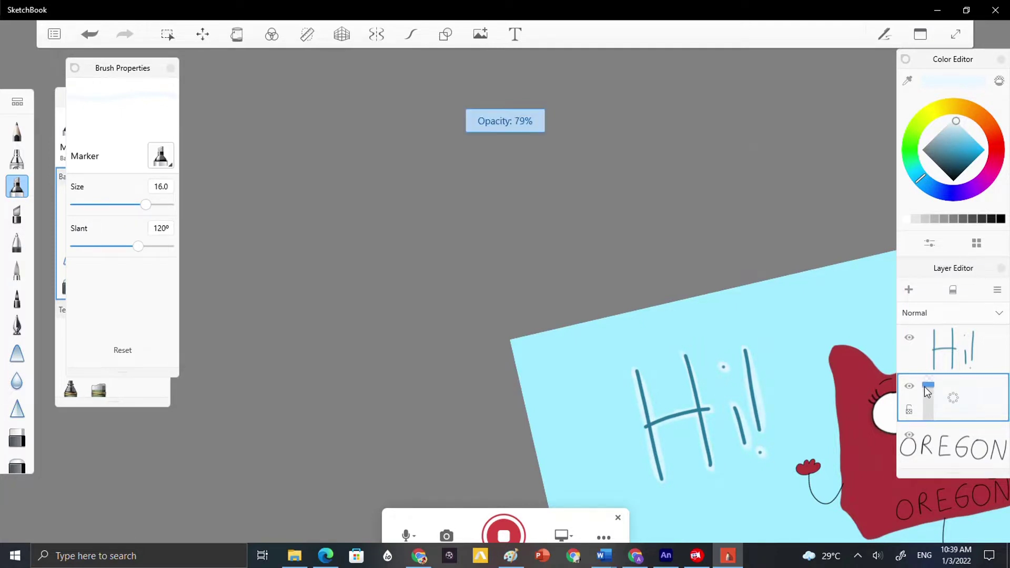
scroll(684, 400, down, 3)
- Widen and even out the pale glow along both uprights of the "H" with additional Marker strokes
scroll(684, 400, up, 7)
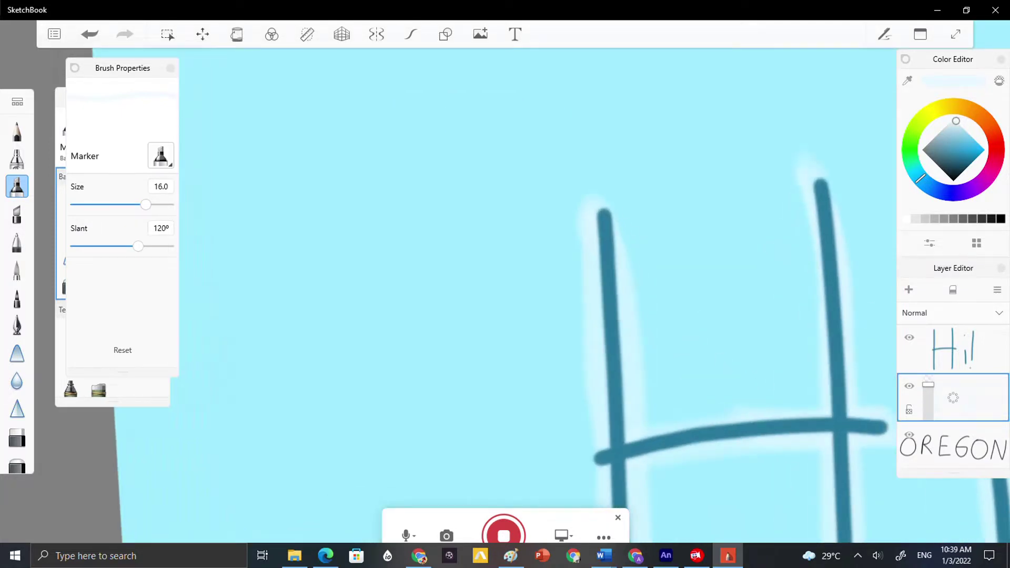
mouse_move(834, 179)
mouse_down()
mouse_move(869, 459)
mouse_move(869, 539)
mouse_up()
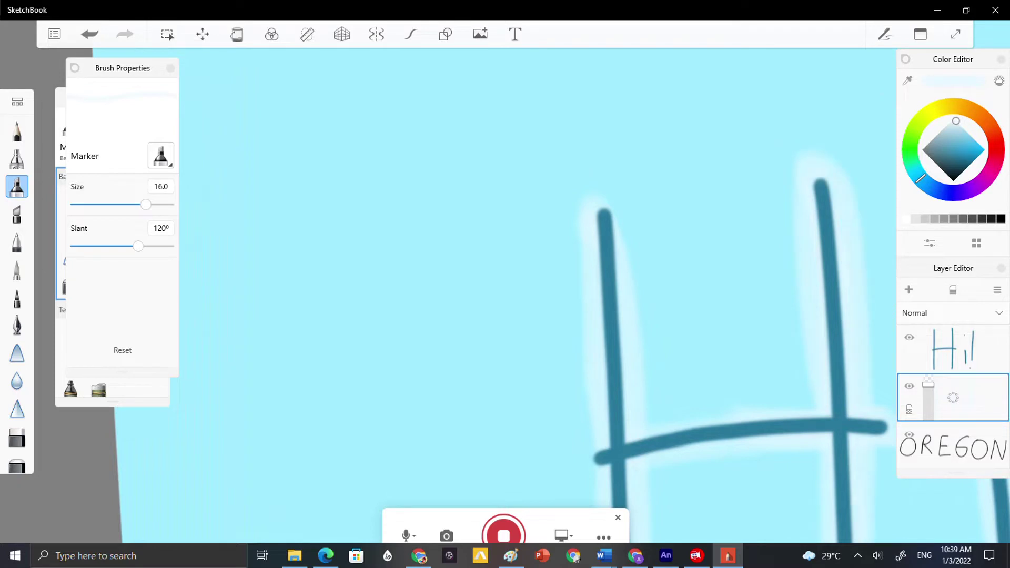
scroll(724, 295, down, 3)
scroll(710, 263, up, 2)
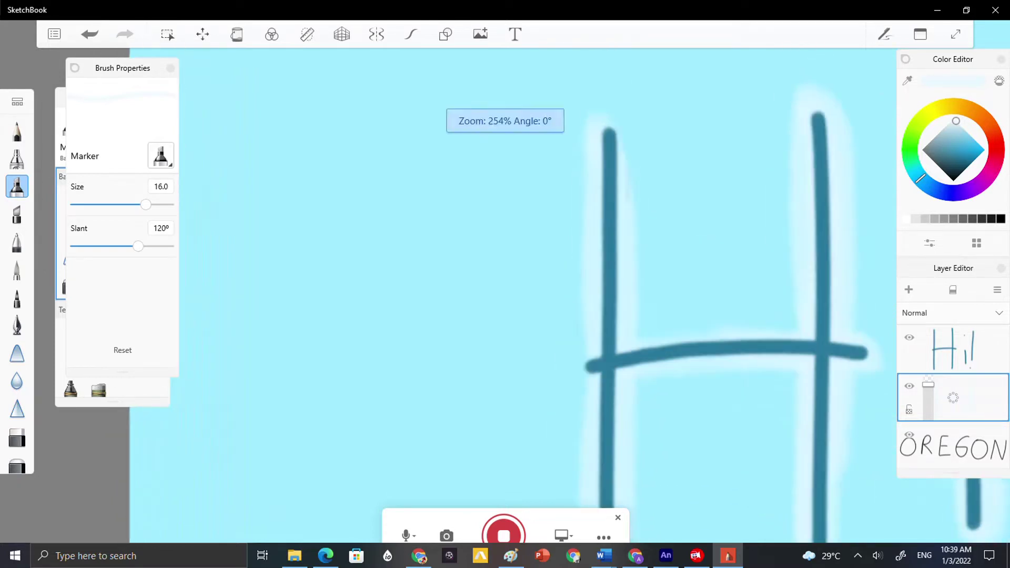
mouse_move(592, 170)
mouse_down()
mouse_move(603, 173)
mouse_move(639, 368)
mouse_move(634, 390)
mouse_up()
scroll(710, 263, down, 2)
scroll(579, 284, down, 1)
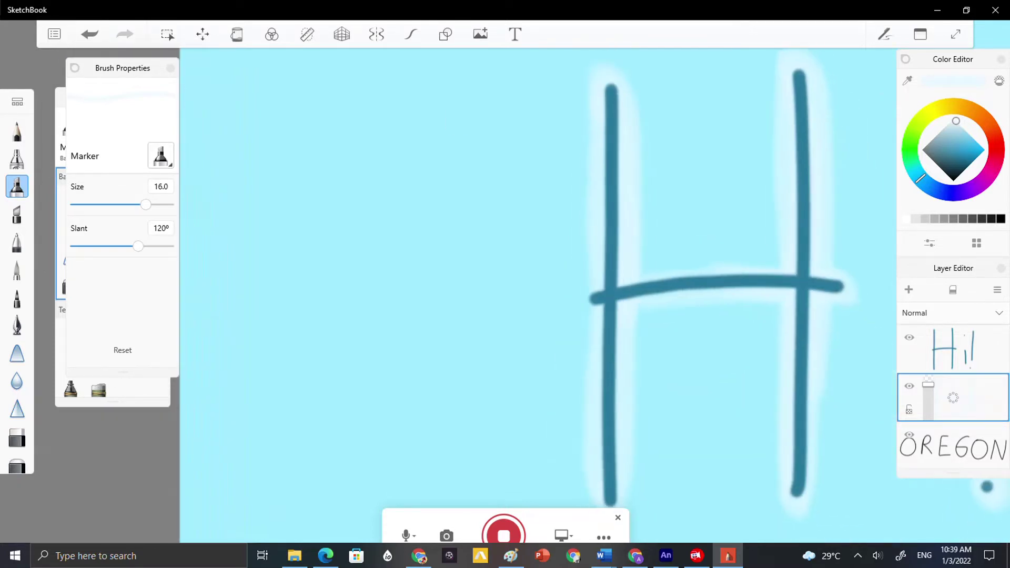
drag(590, 87, 596, 347)
scroll(579, 285, down, 2)
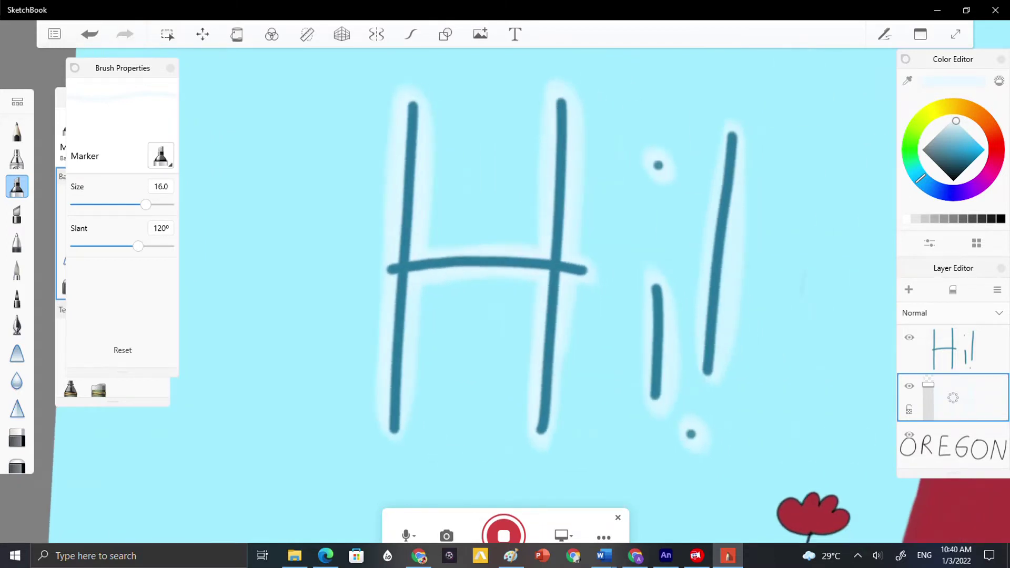
drag(813, 226, 764, 379)
click(90, 34)
scroll(578, 284, down, 5)
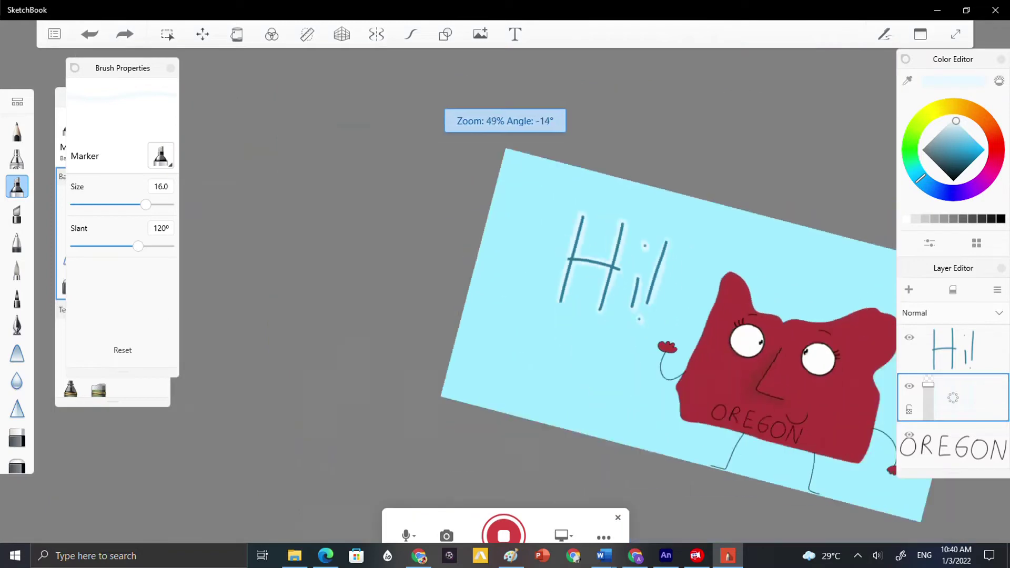
scroll(578, 315, up, 3)
scroll(547, 316, up, 5)
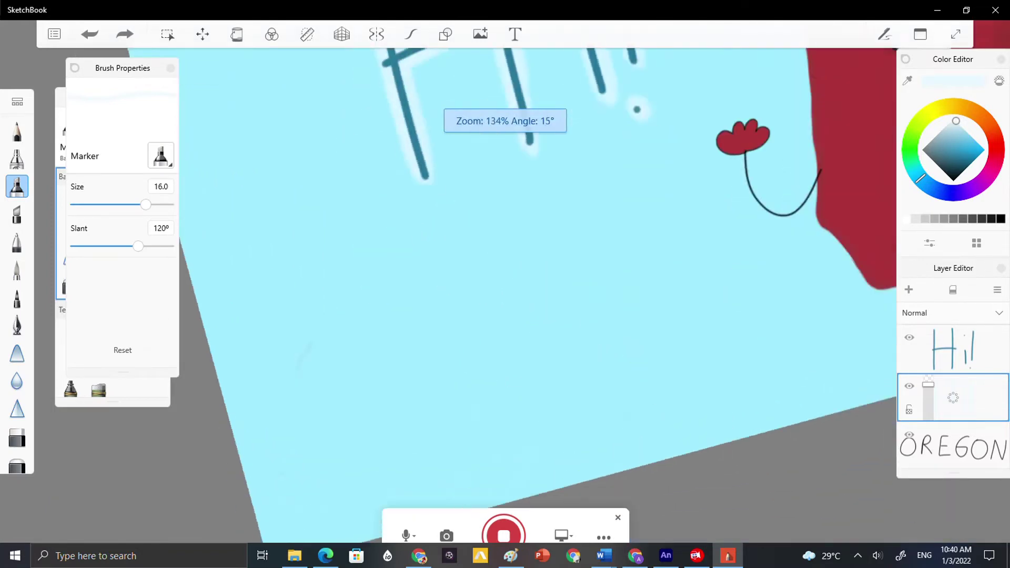
scroll(547, 316, down, 1)
key(ctrl+o)
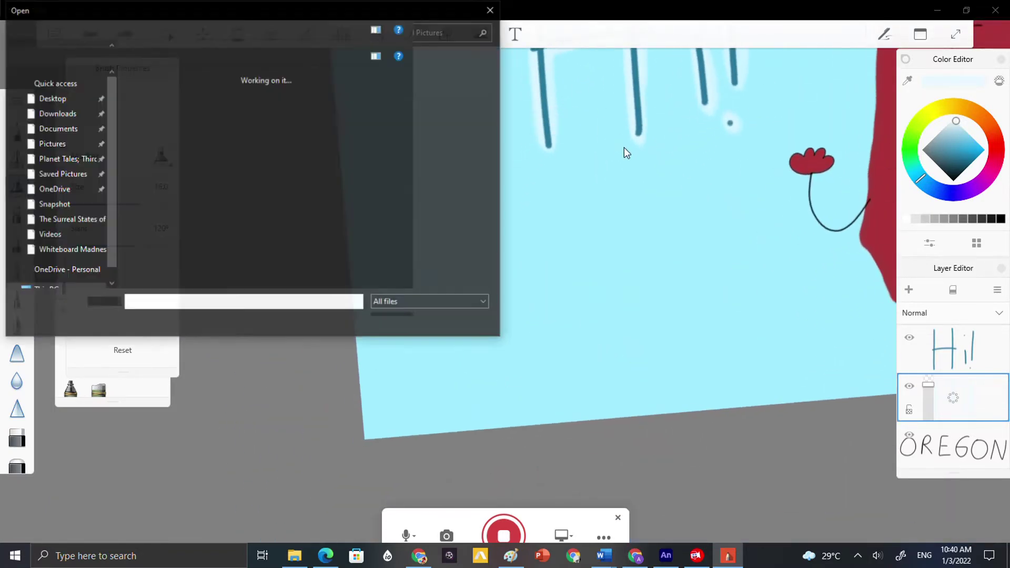
click(494, 9)
scroll(385, 389, down, 3)
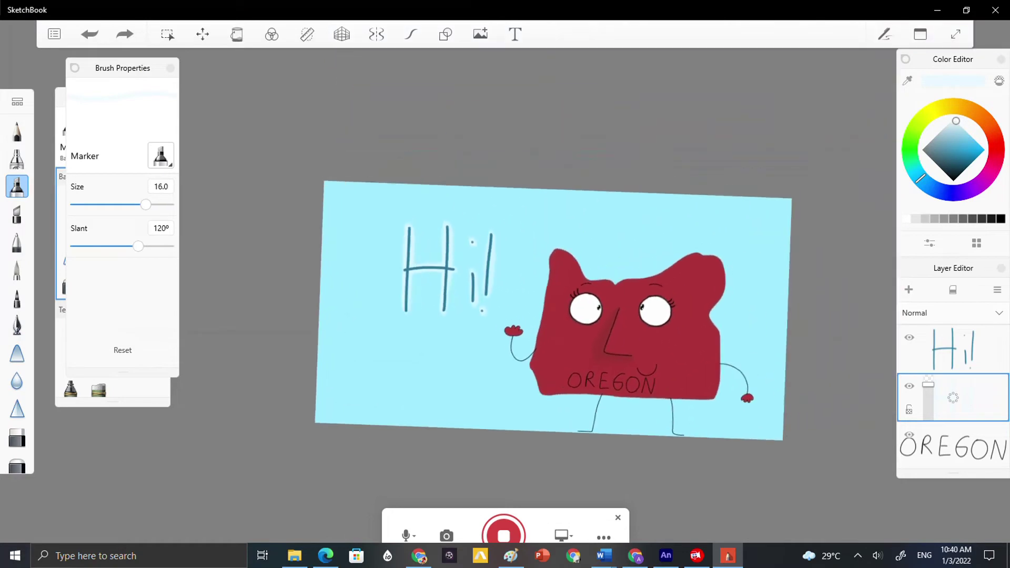
- Save the drawing under the file name "Oregon!" in the Saved Pictures folder
click(54, 34)
click(117, 179)
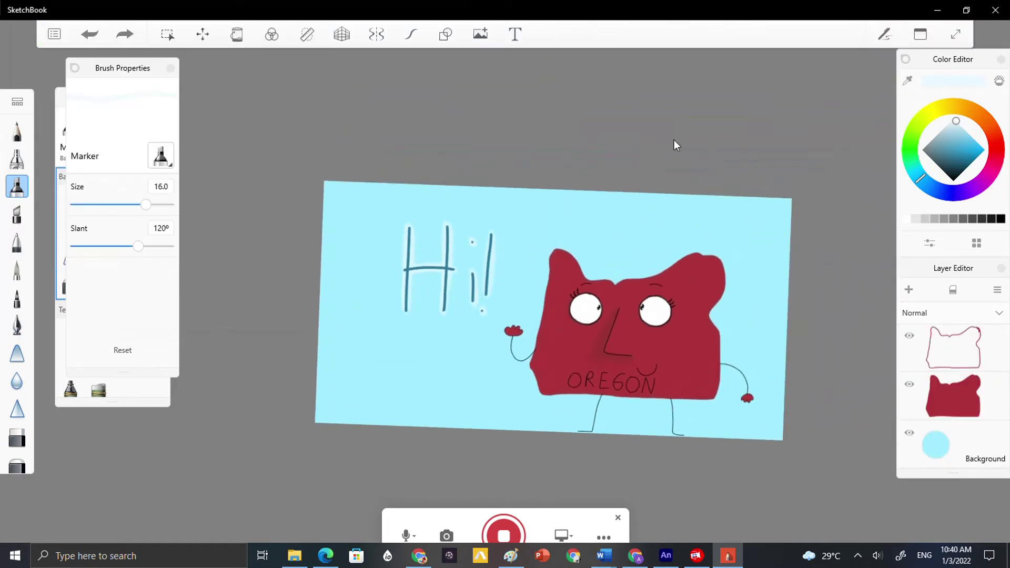
text(Ore)
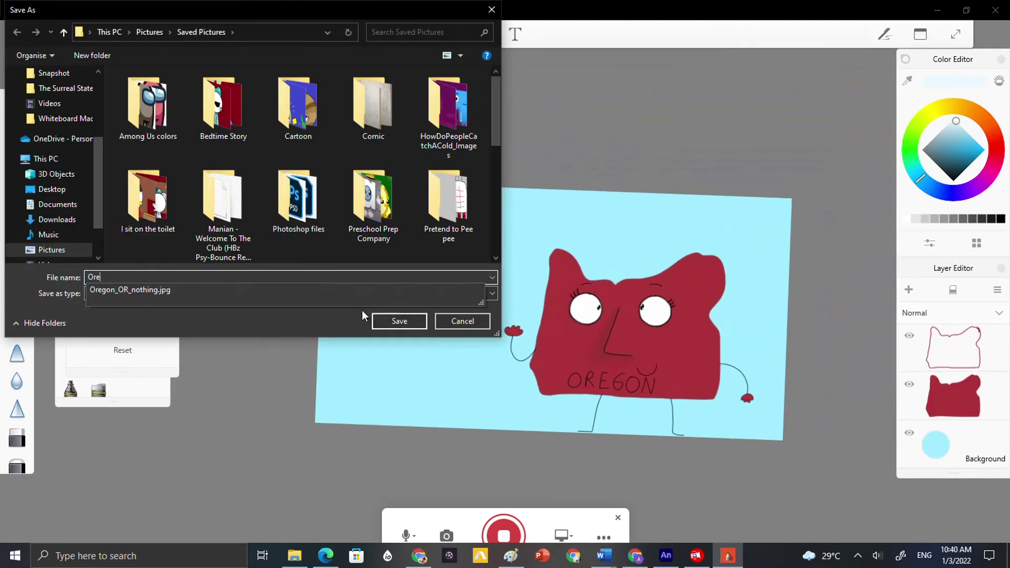
text(gon!)
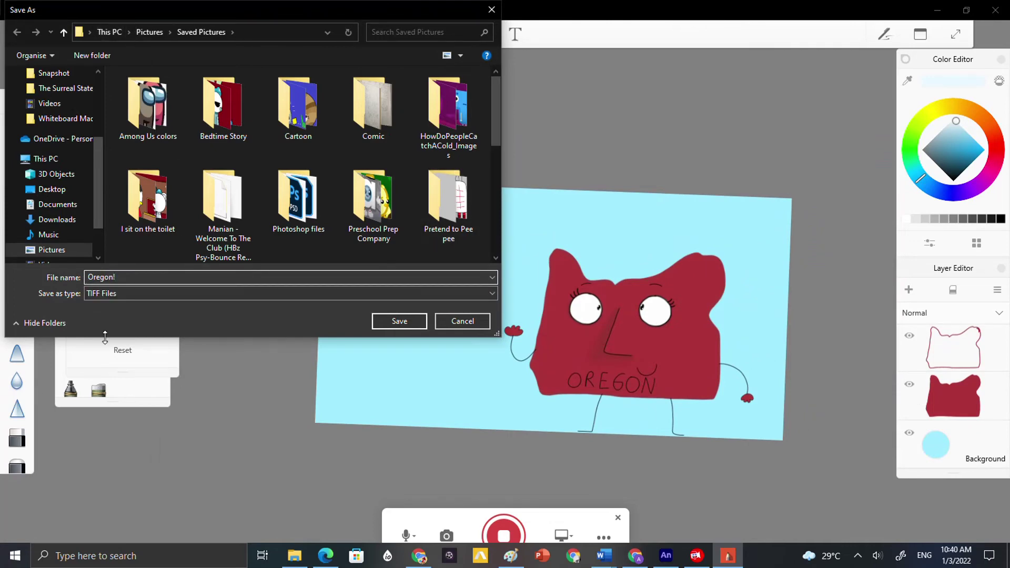
click(122, 295)
click(124, 295)
click(407, 323)
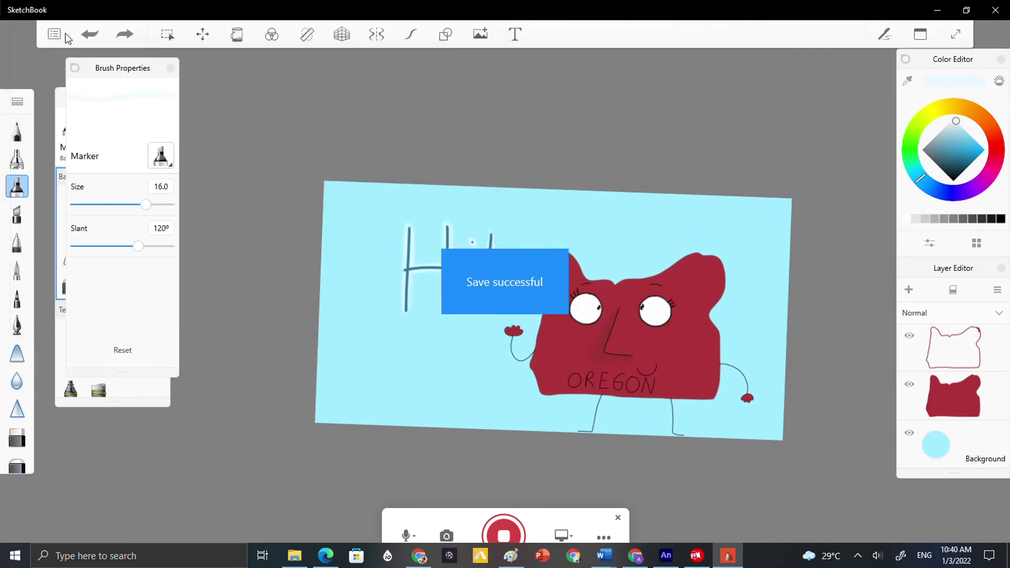